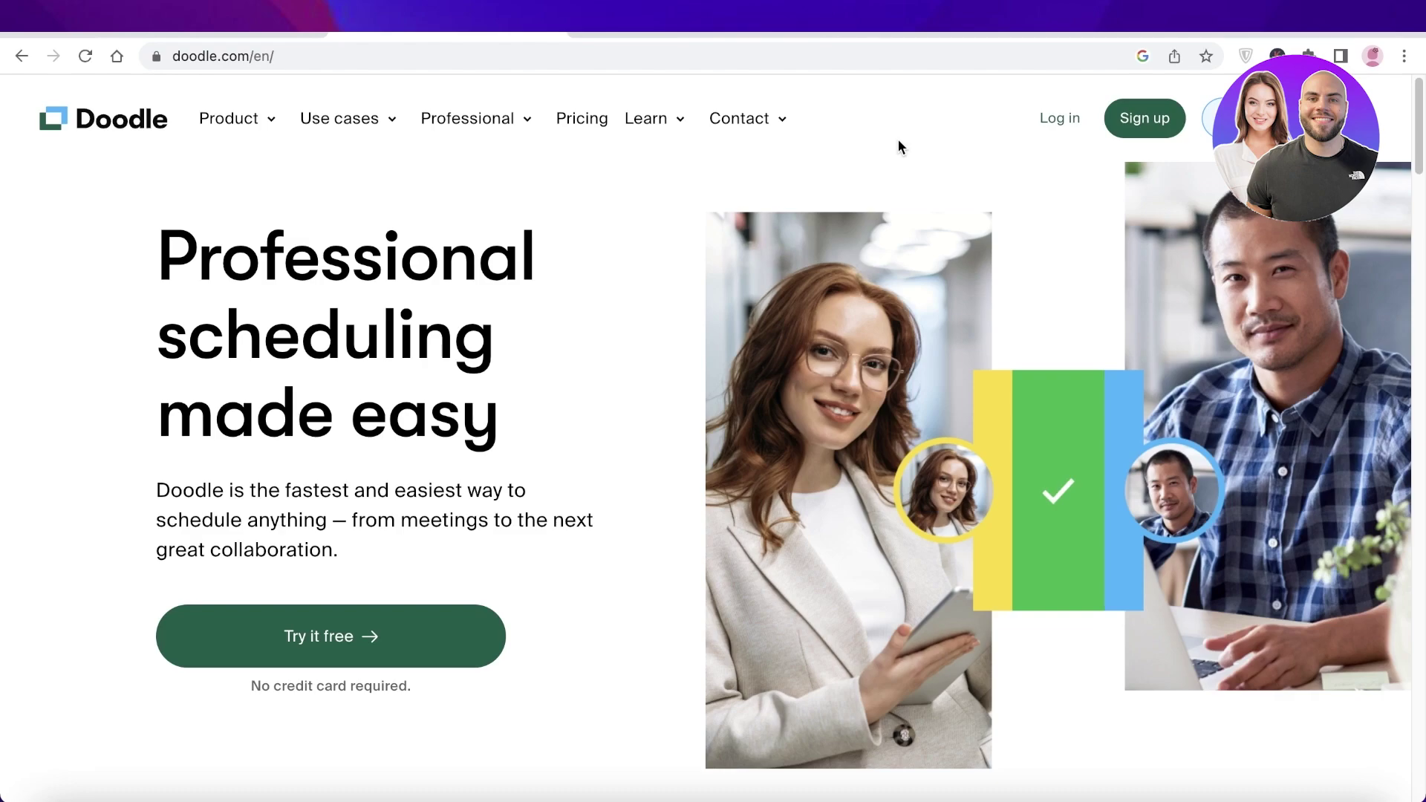
Sign up for Doodle using an existing Google account
{"action": "scroll", "coordinate": [898, 140], "scroll_direction": "down", "scroll_amount": 1}
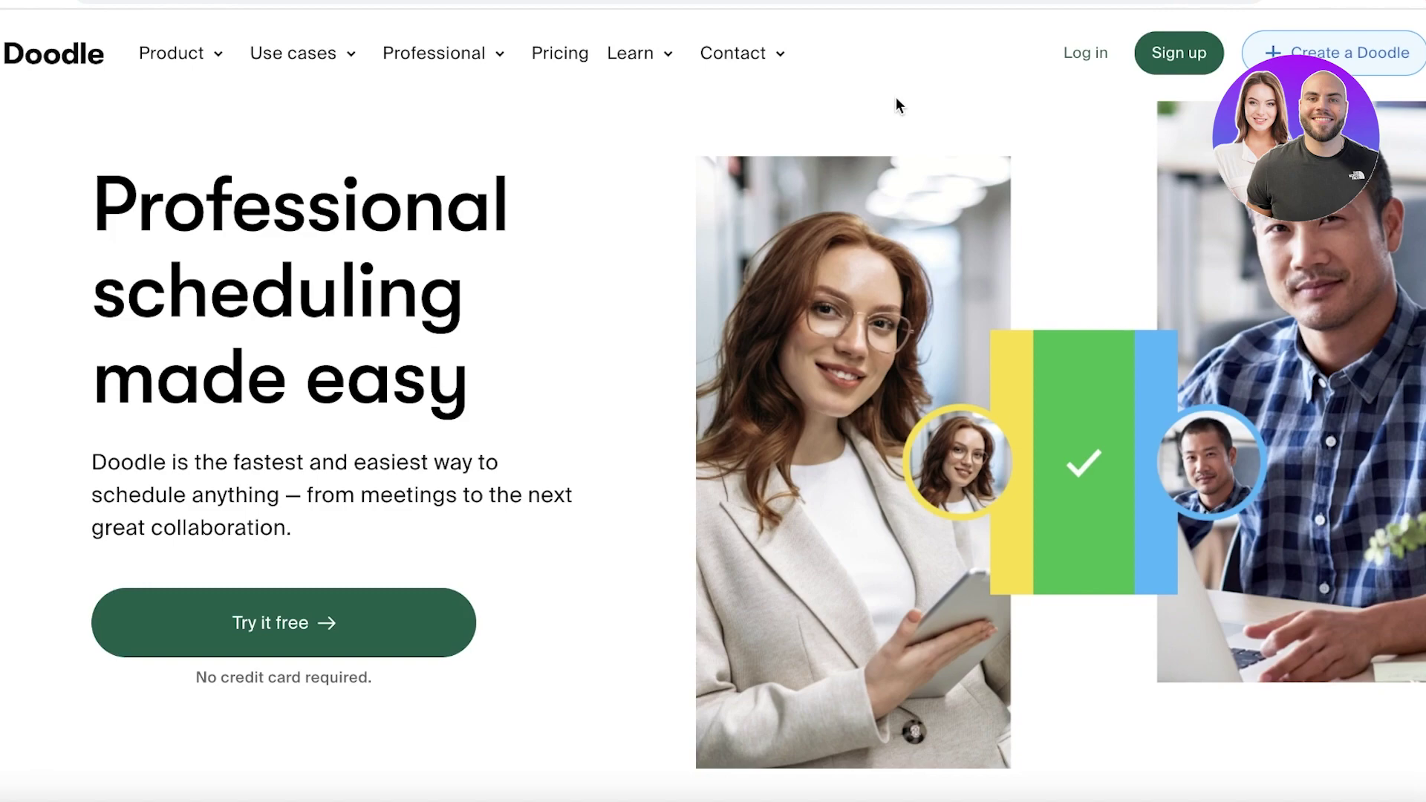
{"action": "scroll", "coordinate": [896, 104], "scroll_direction": "down", "scroll_amount": 3}
{"action": "scroll", "coordinate": [893, 101], "scroll_direction": "up", "scroll_amount": 3}
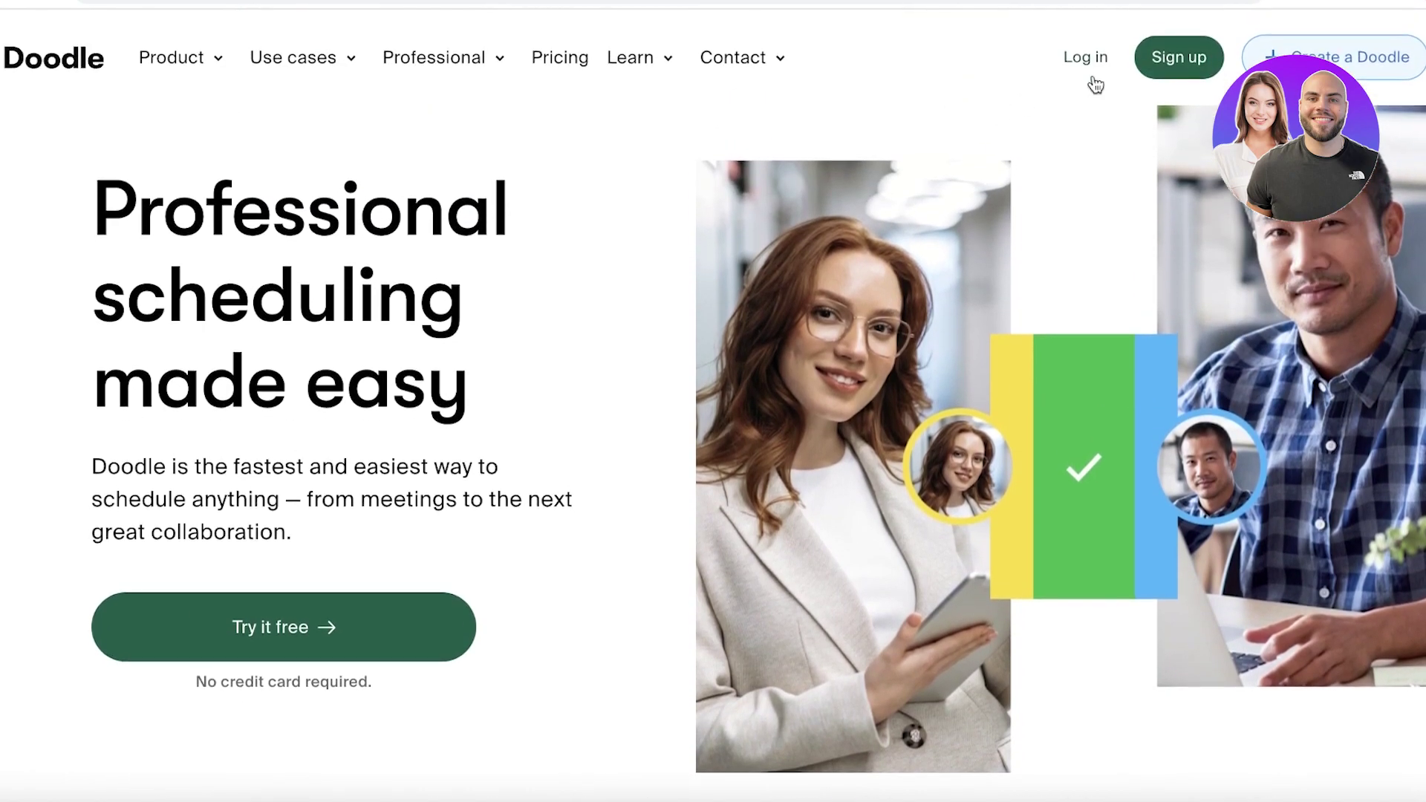
{"action": "left_click", "coordinate": [1148, 65]}
{"action": "scroll", "coordinate": [1142, 70], "scroll_direction": "down", "scroll_amount": 2}
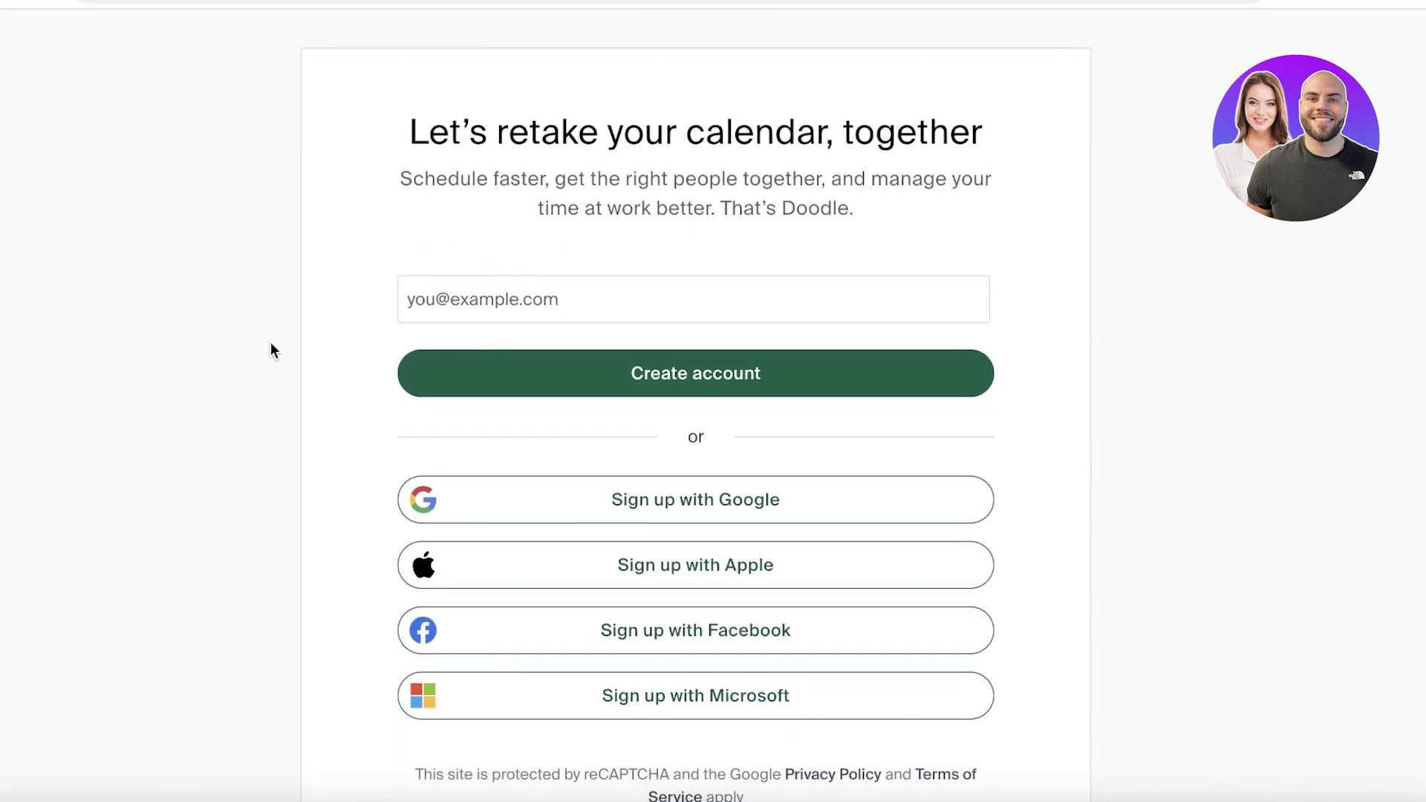
{"action": "scroll", "coordinate": [280, 386], "scroll_direction": "down", "scroll_amount": 1}
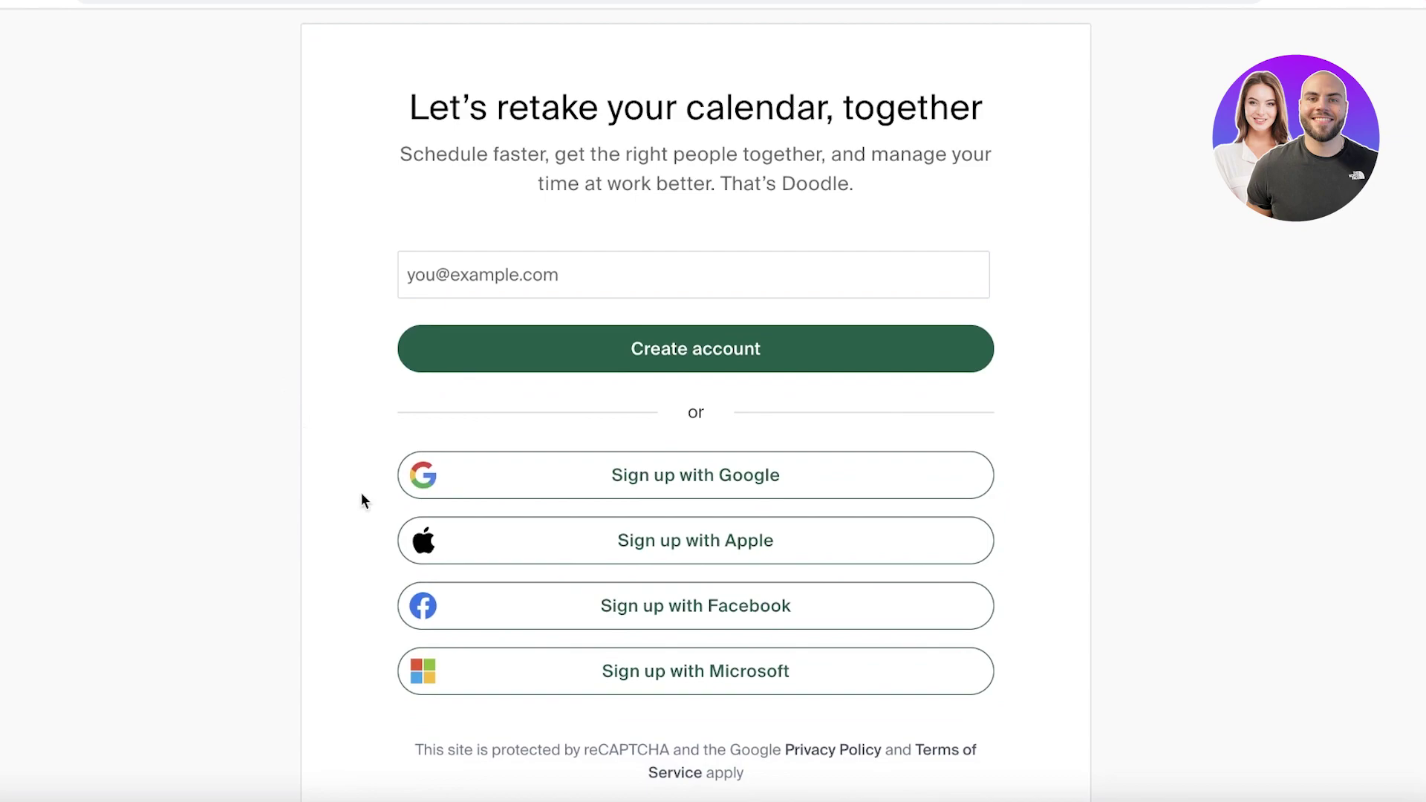
{"action": "left_click", "coordinate": [556, 465]}
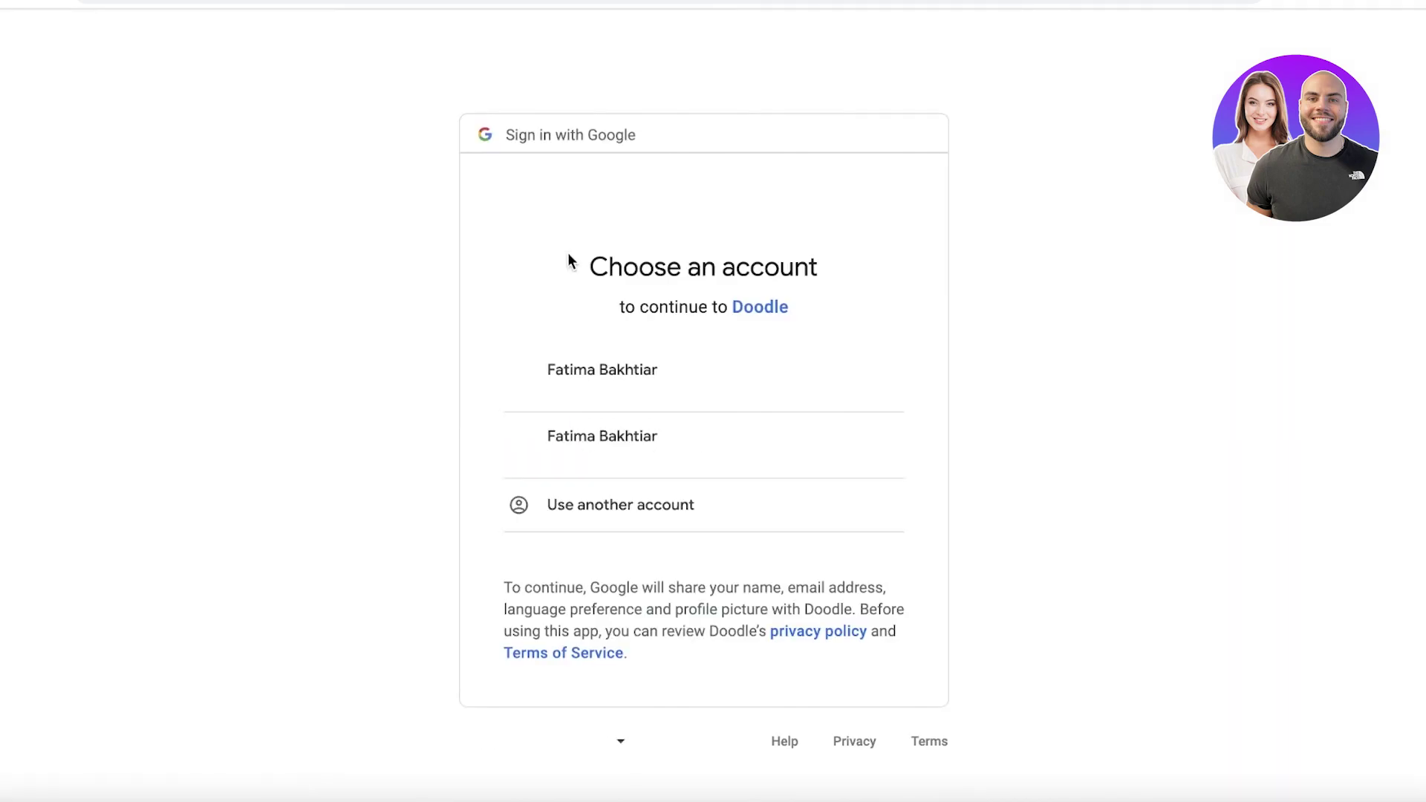
{"action": "left_click", "coordinate": [603, 369]}
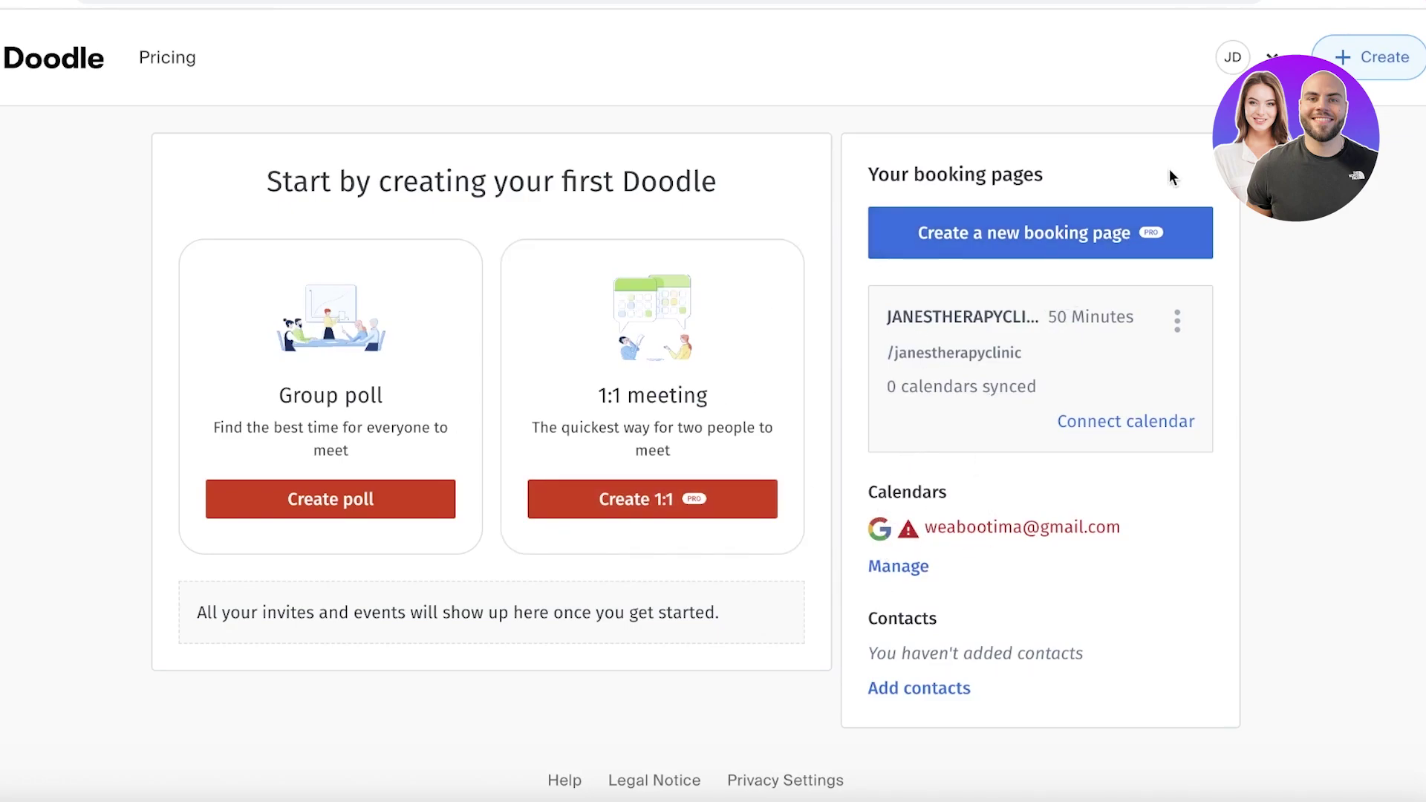
Try to create a new booking page alongside the existing one from the dashboard
{"action": "scroll", "coordinate": [809, 181], "scroll_direction": "down", "scroll_amount": 1}
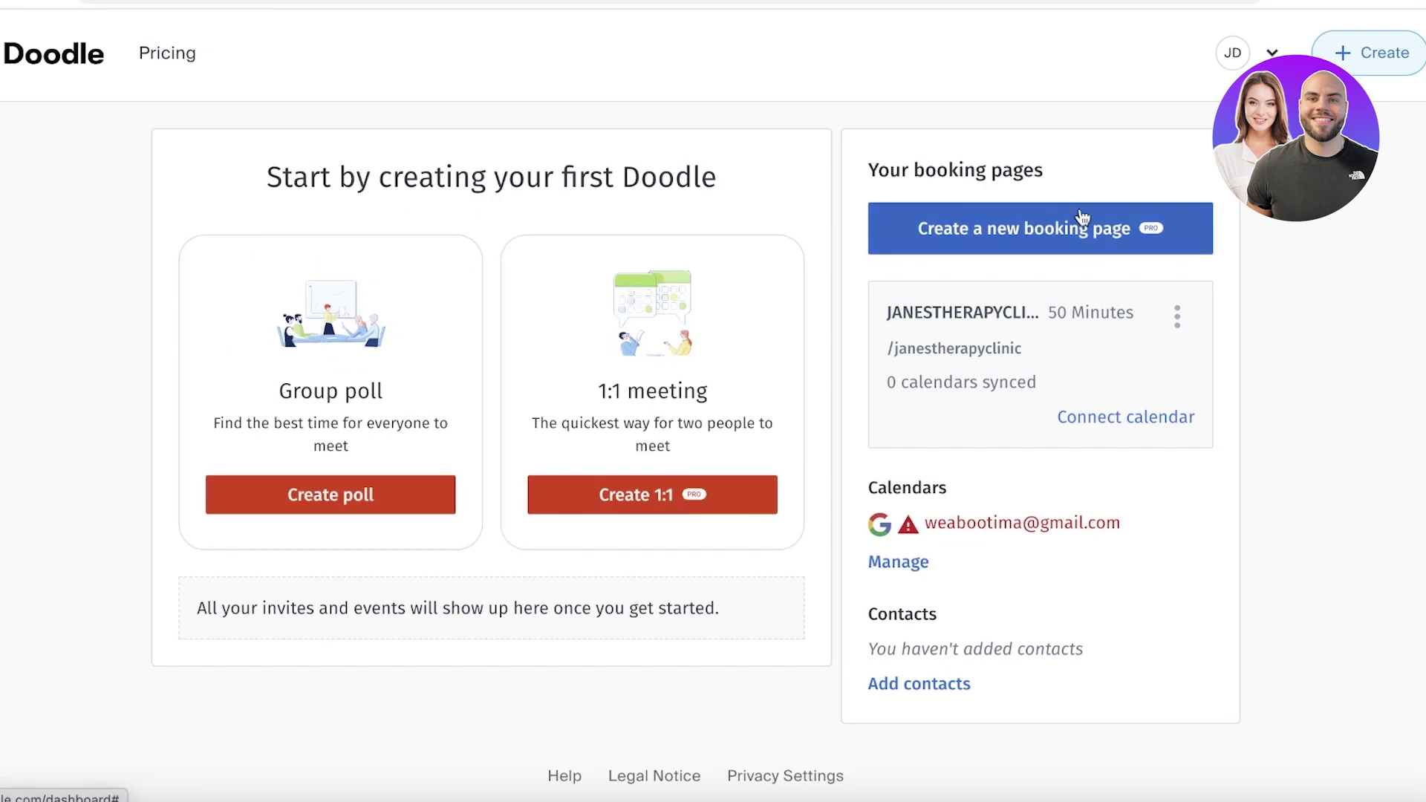
{"action": "left_click", "coordinate": [1234, 53]}
{"action": "left_click", "coordinate": [977, 230]}
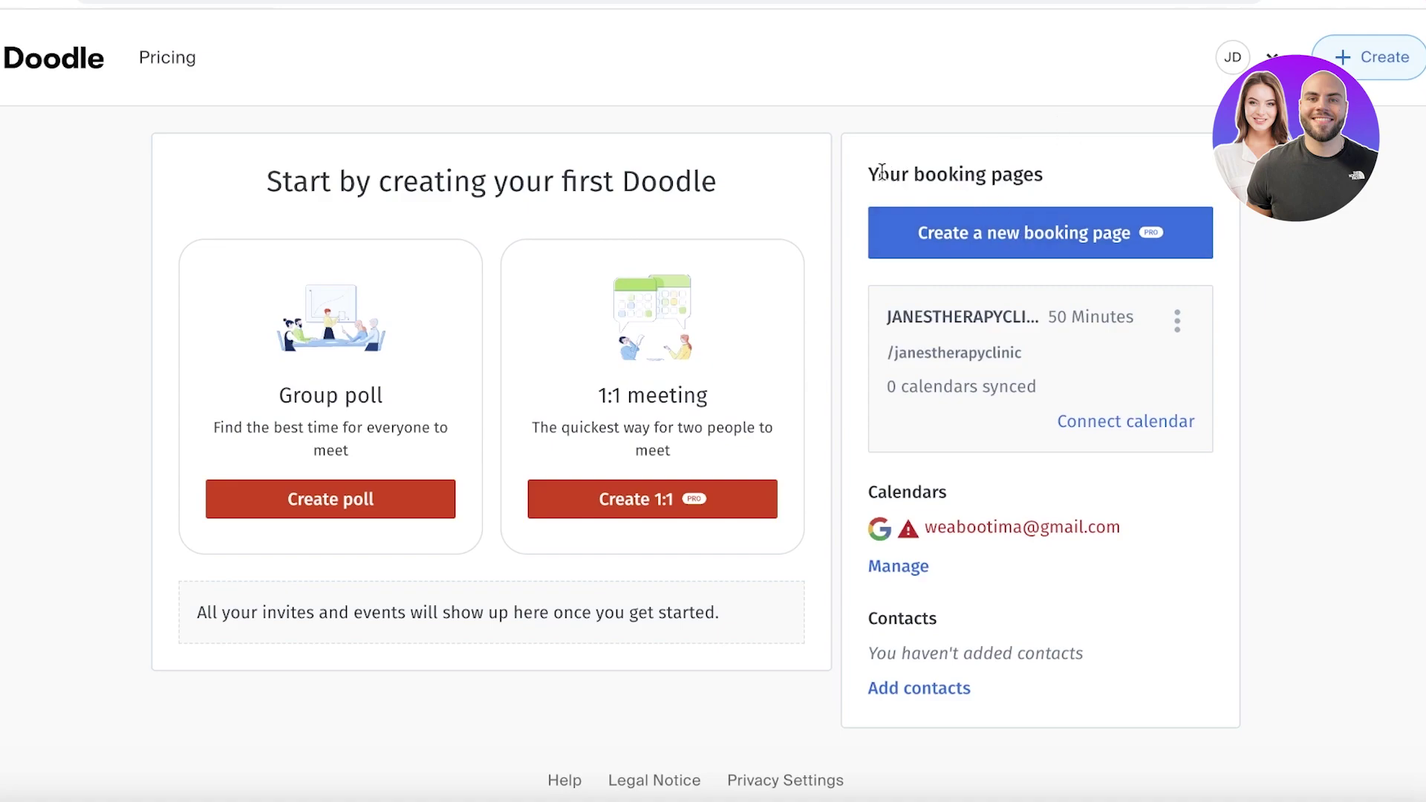
{"action": "left_click_drag", "start_coordinate": [878, 173], "coordinate": [1044, 180]}
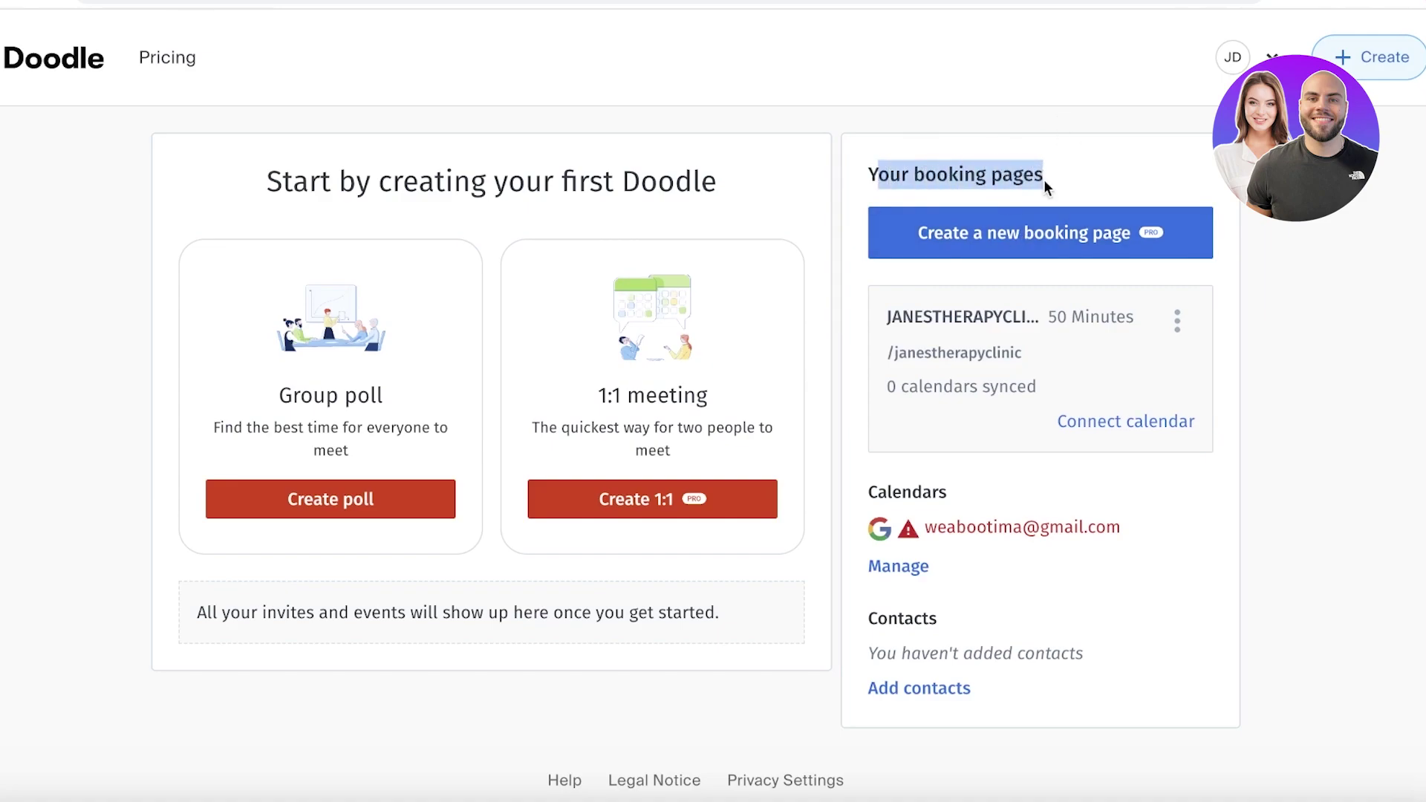
{"action": "left_click", "coordinate": [1044, 180]}
{"action": "left_click", "coordinate": [1044, 234]}
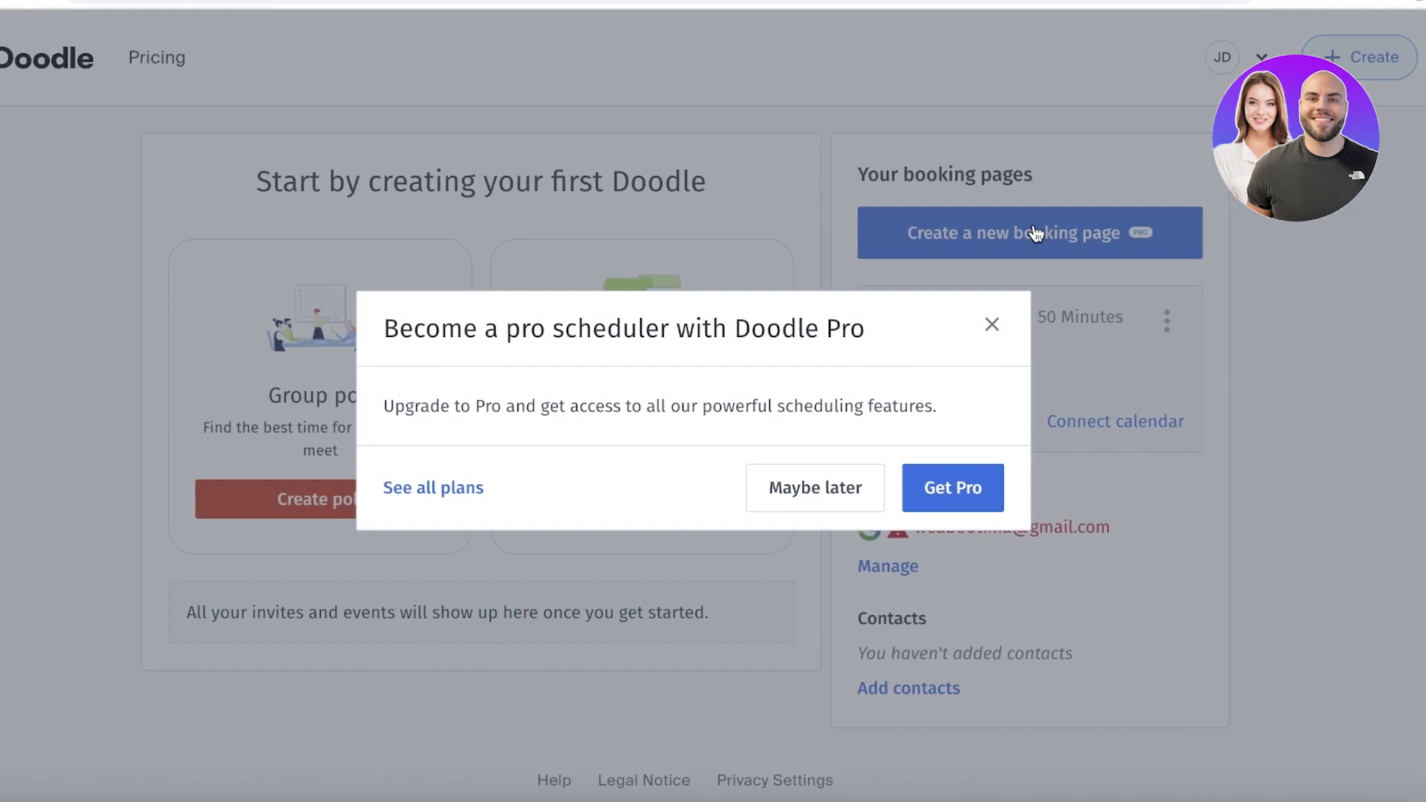
{"action": "left_click", "coordinate": [912, 490]}
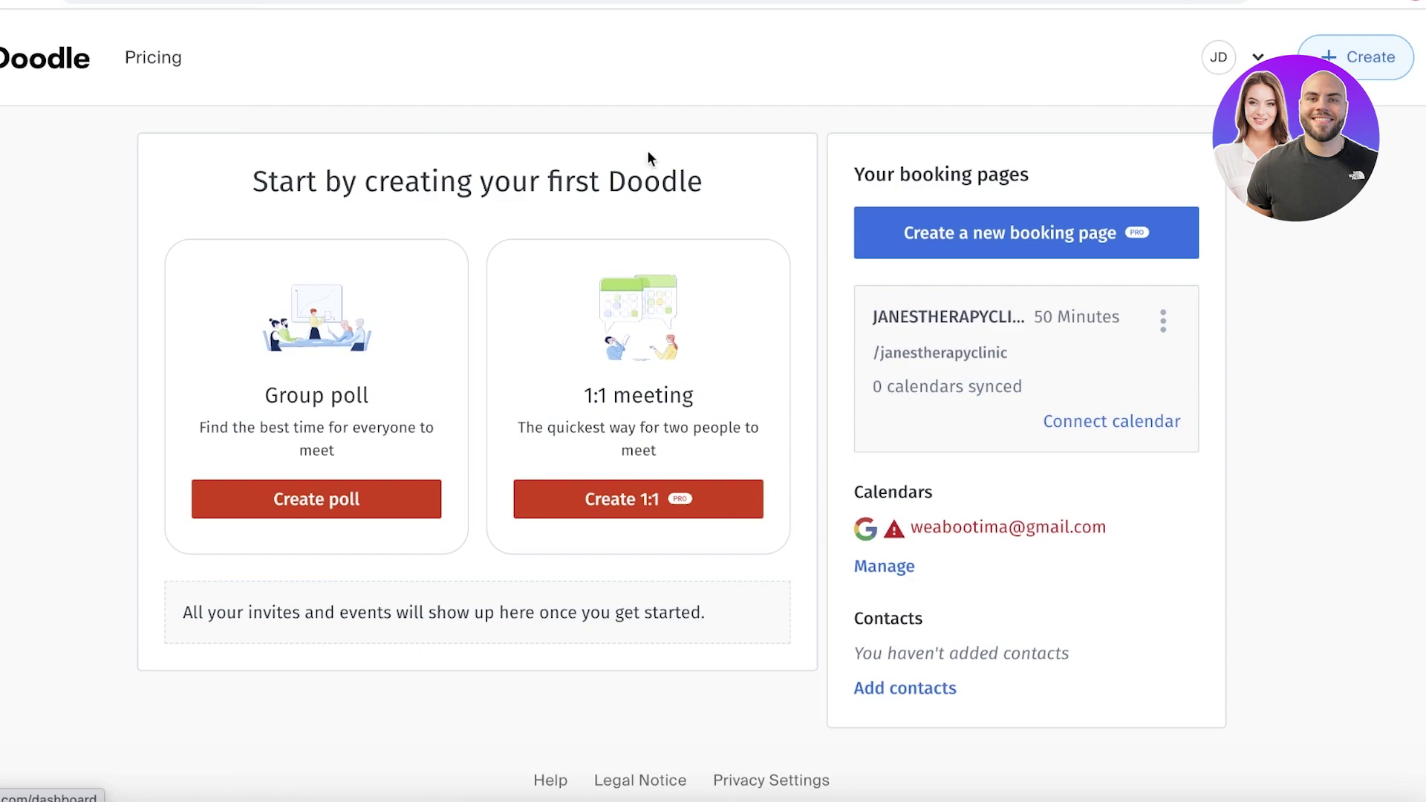
Permanently delete the existing JANESTHERAPYCLINIC booking page from the dashboard
{"action": "left_click", "coordinate": [1160, 320]}
{"action": "left_click", "coordinate": [990, 487]}
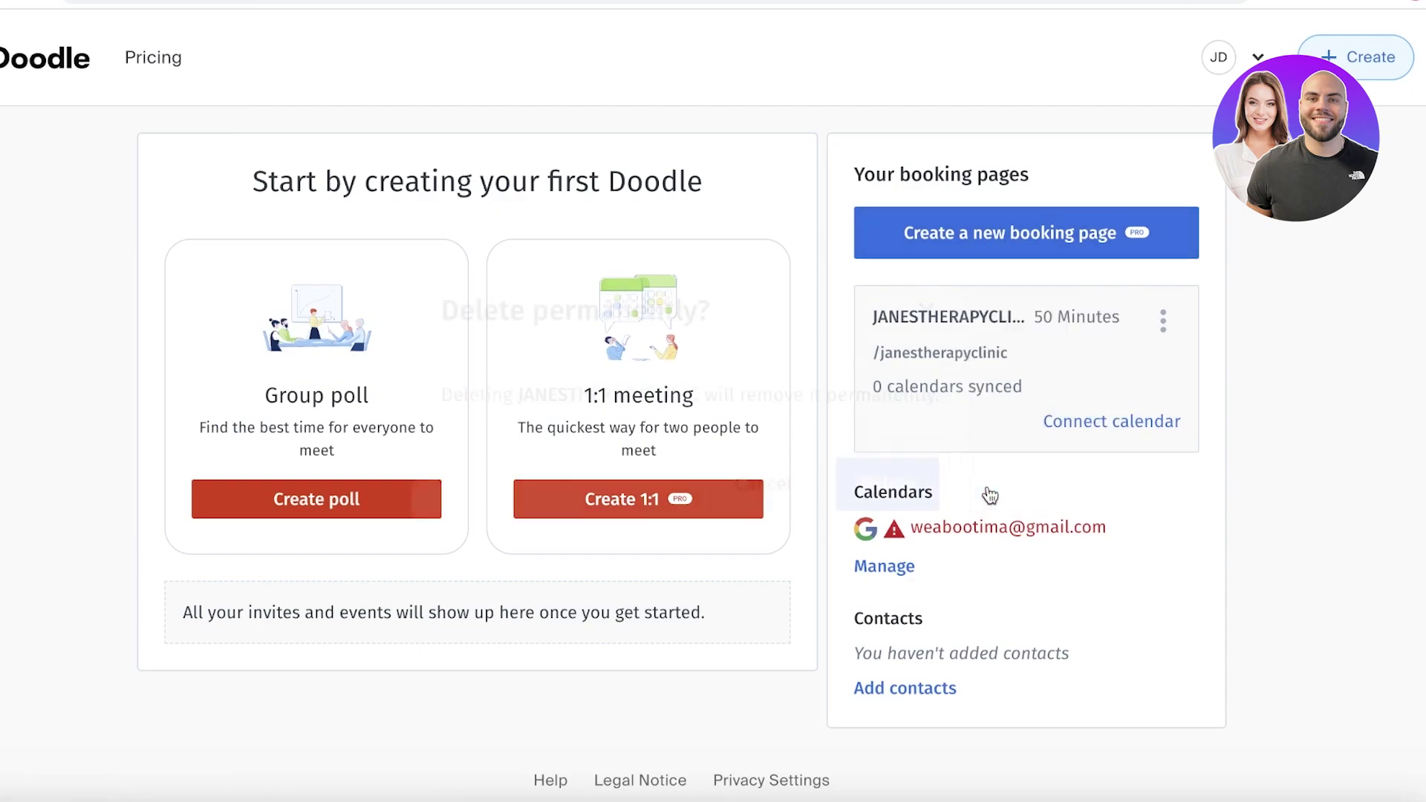
{"action": "left_click", "coordinate": [846, 498]}
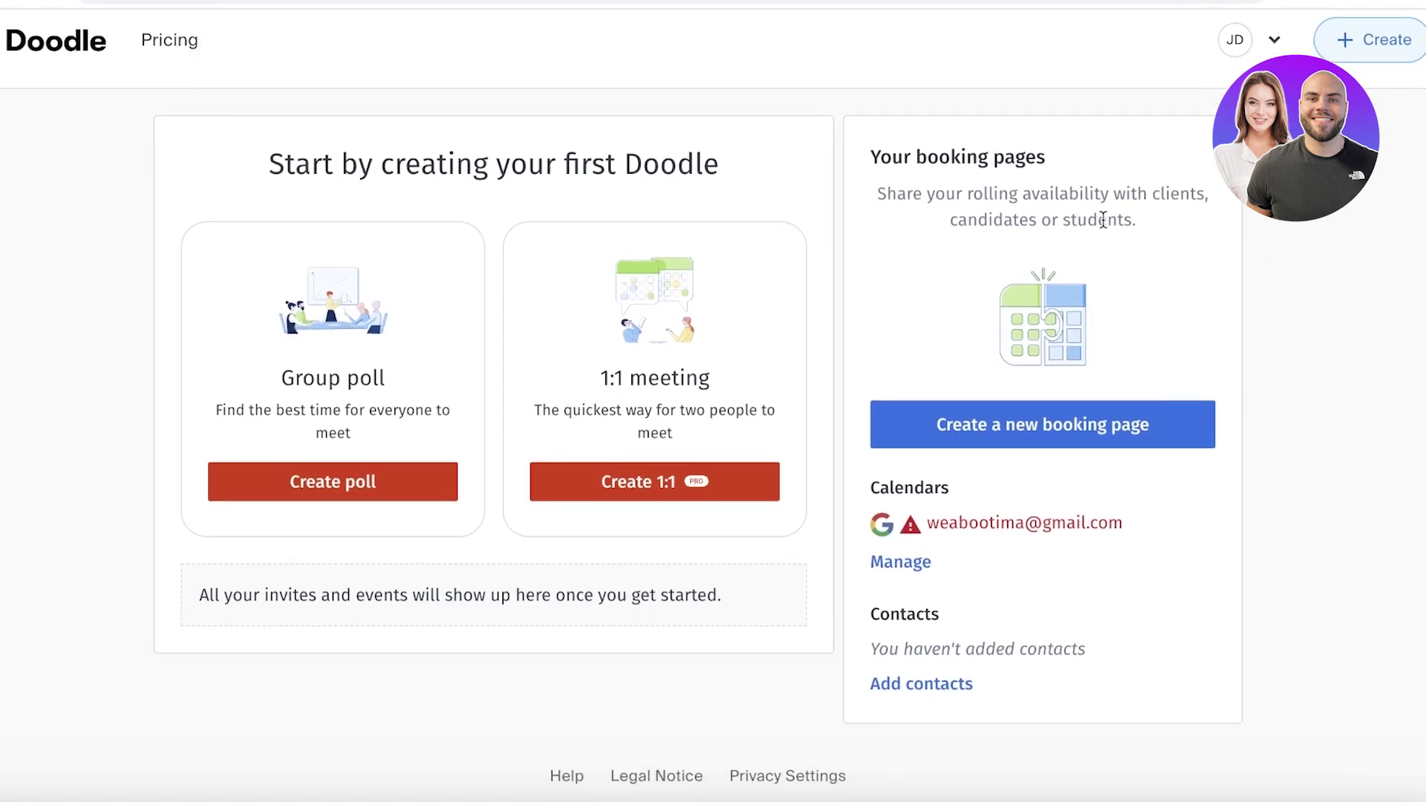
Start a new booking page and proceed to the settings for connecting a calendar
{"action": "left_click", "coordinate": [999, 429]}
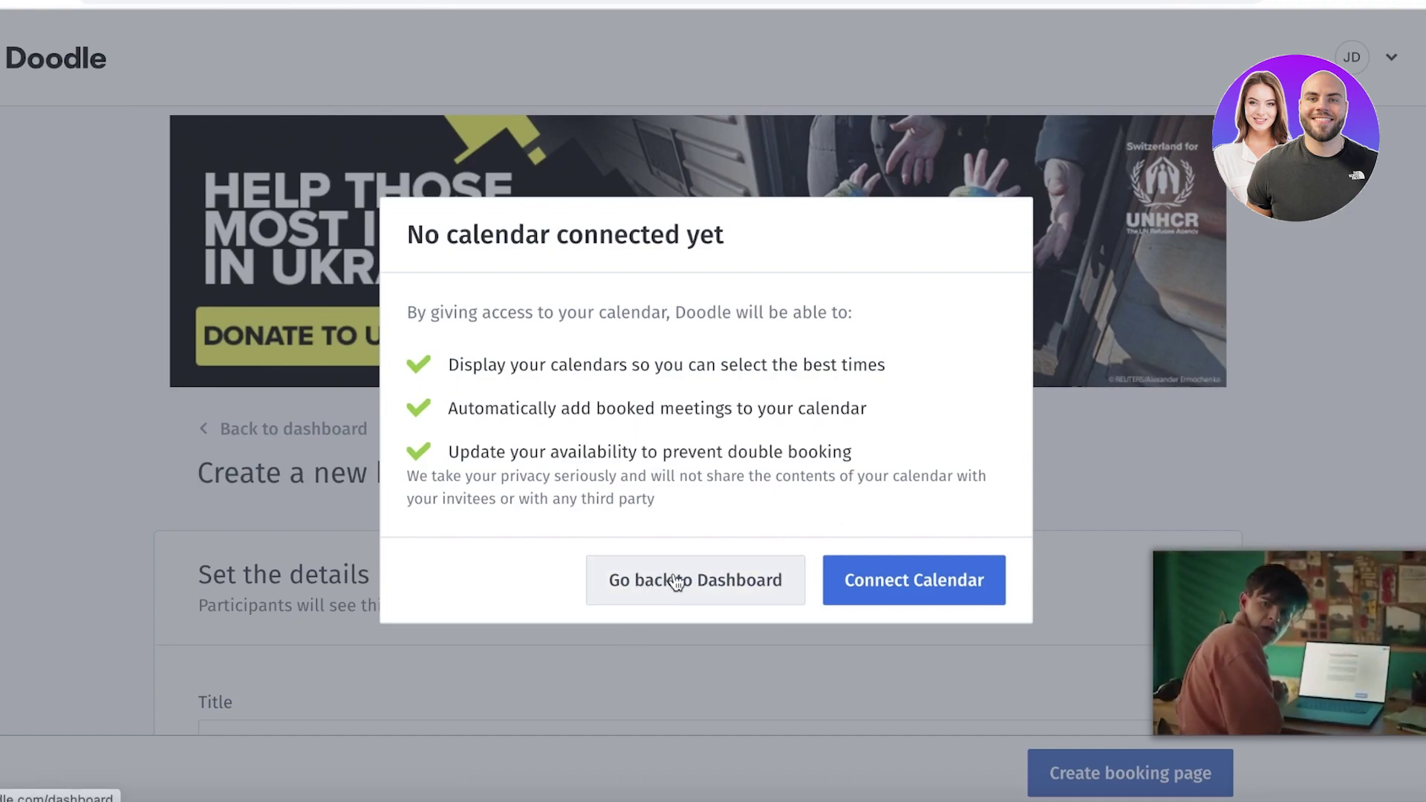
{"action": "left_click", "coordinate": [847, 583]}
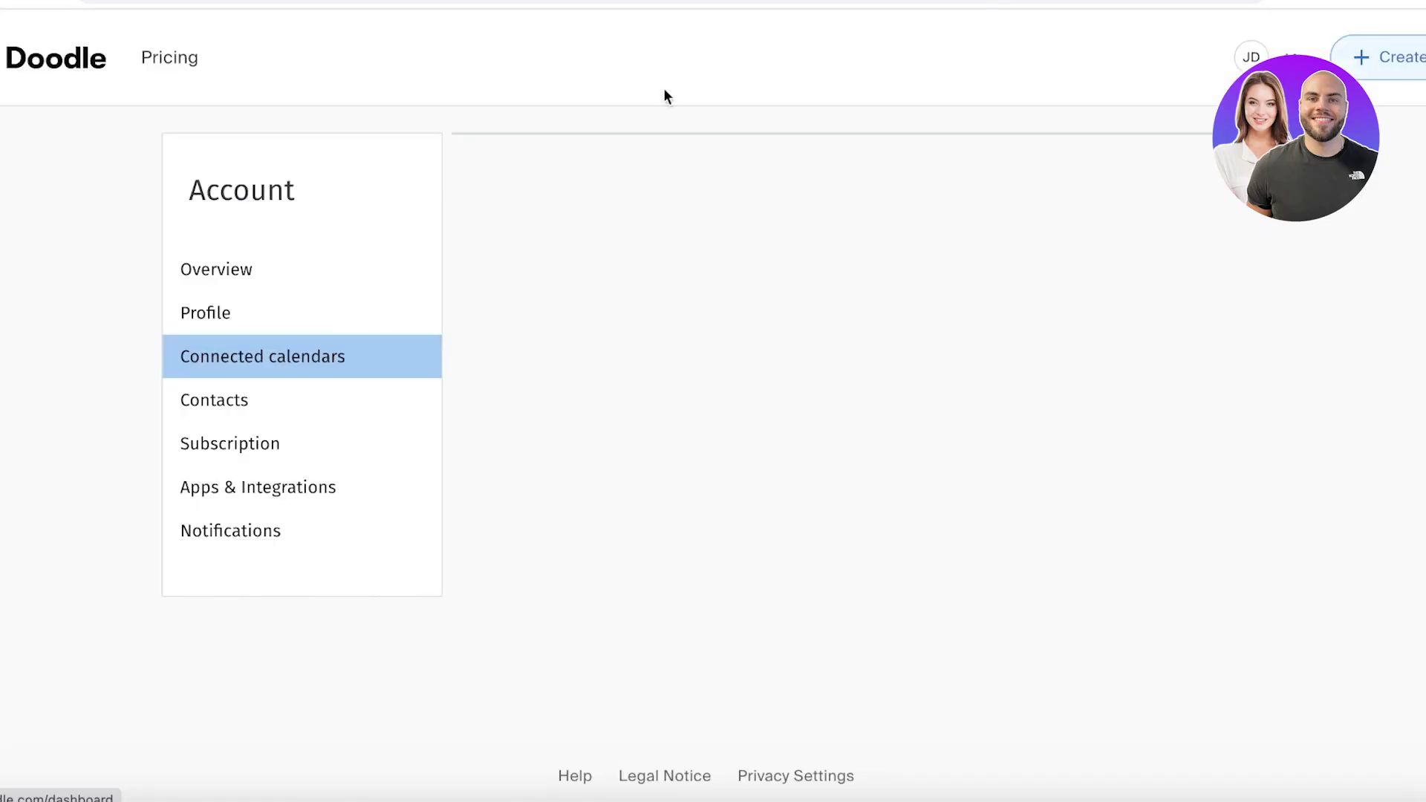
{"action": "left_click", "coordinate": [1387, 61]}
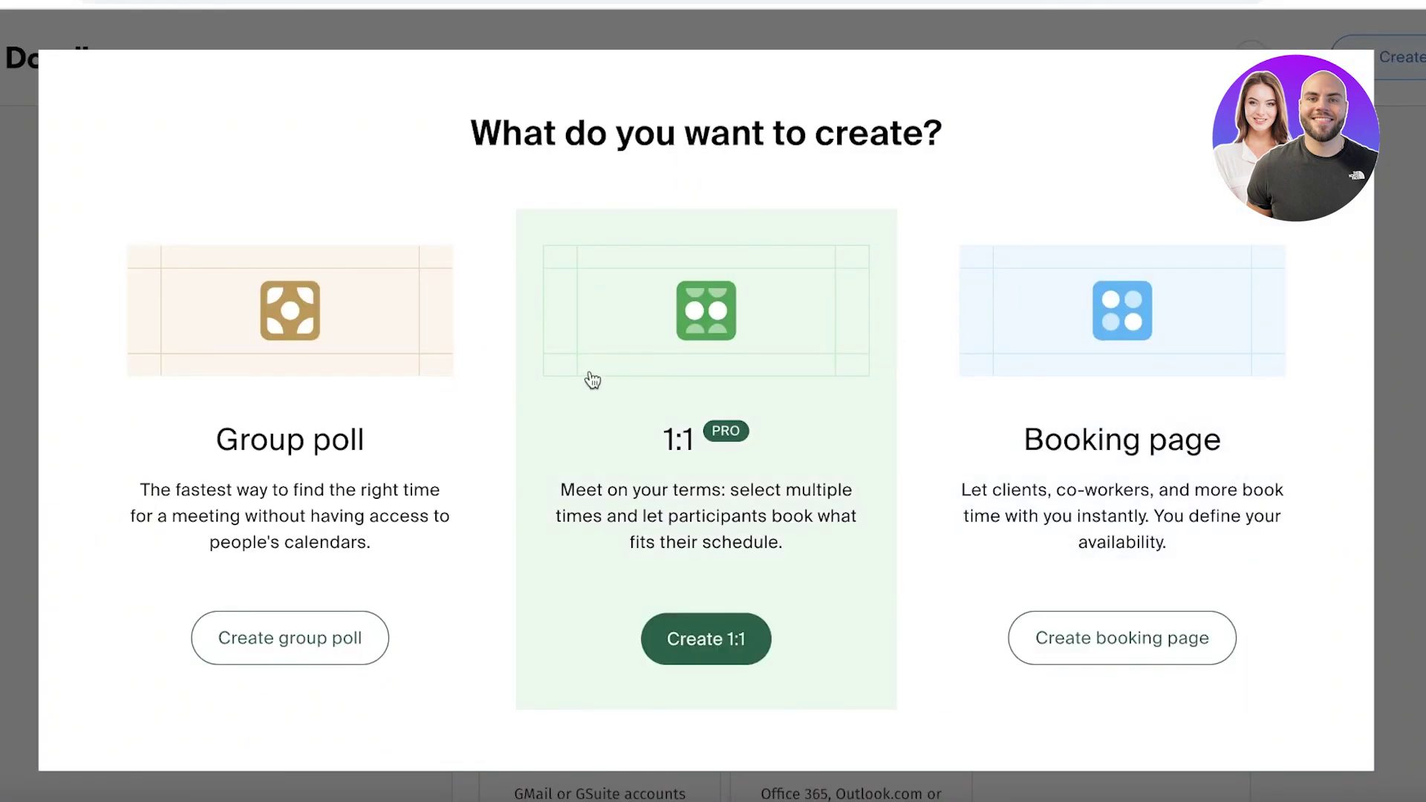
{"action": "left_click", "coordinate": [1129, 642]}
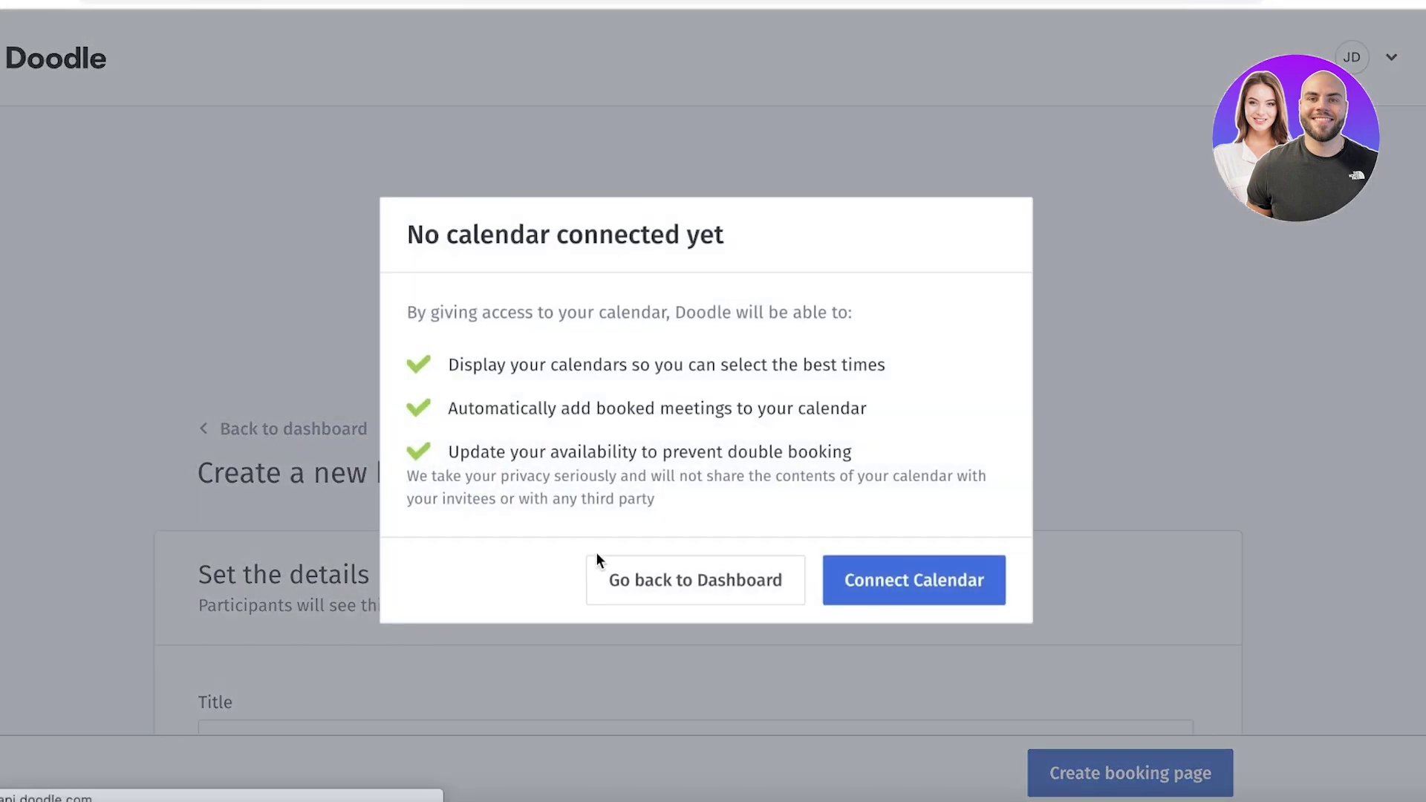
{"action": "left_click", "coordinate": [927, 582]}
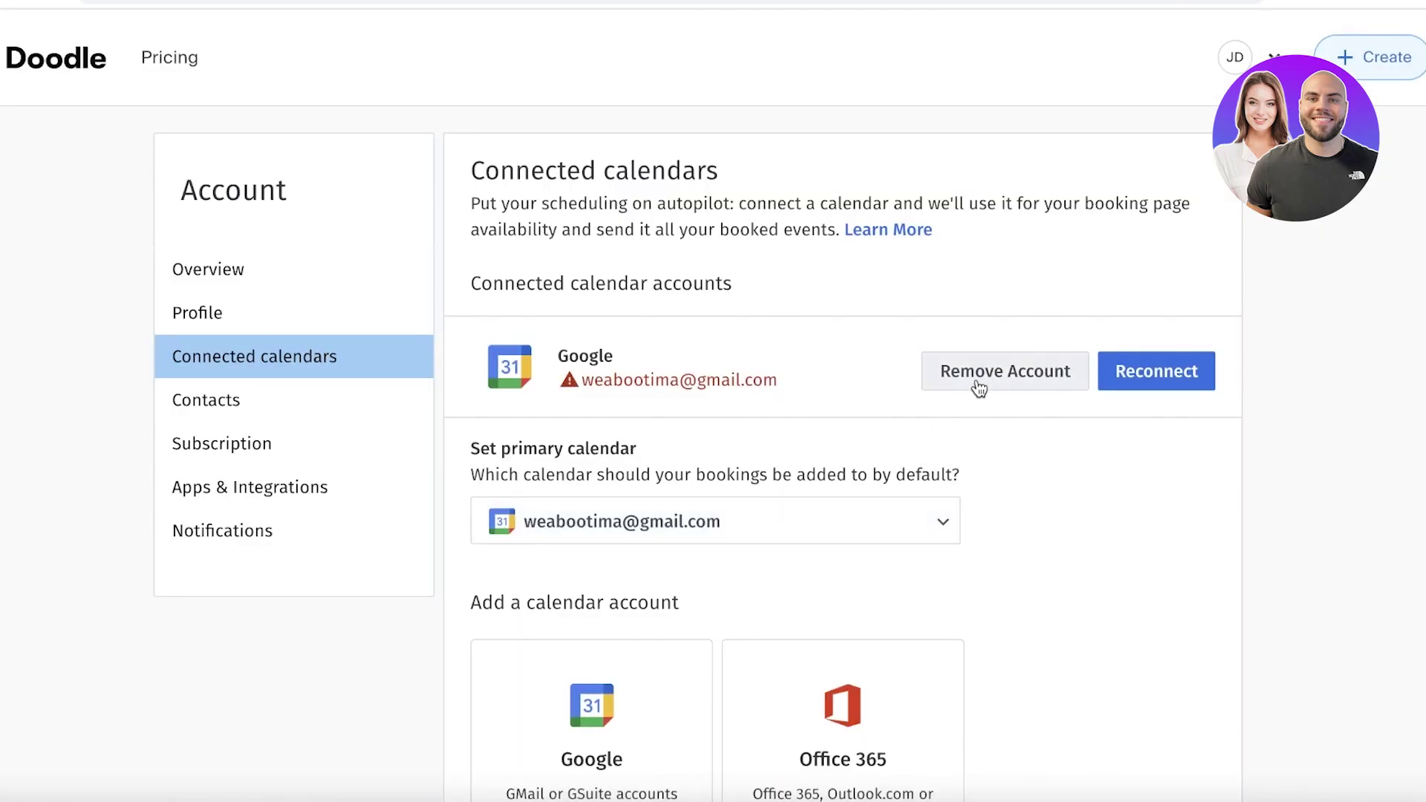
Reconnect the Google calendar account and allow Doodle to access its calendars
{"action": "left_click", "coordinate": [1129, 370]}
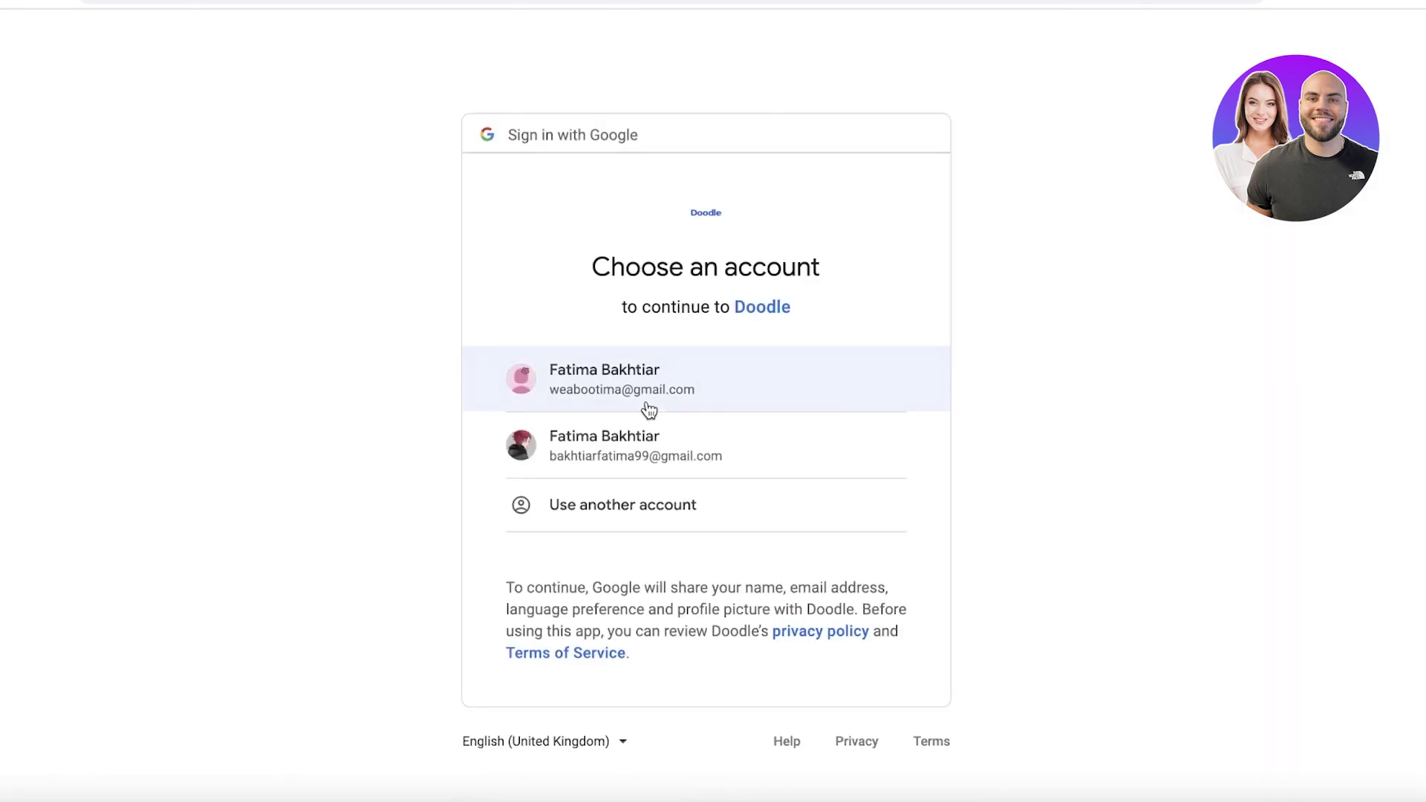
{"action": "left_click", "coordinate": [651, 380]}
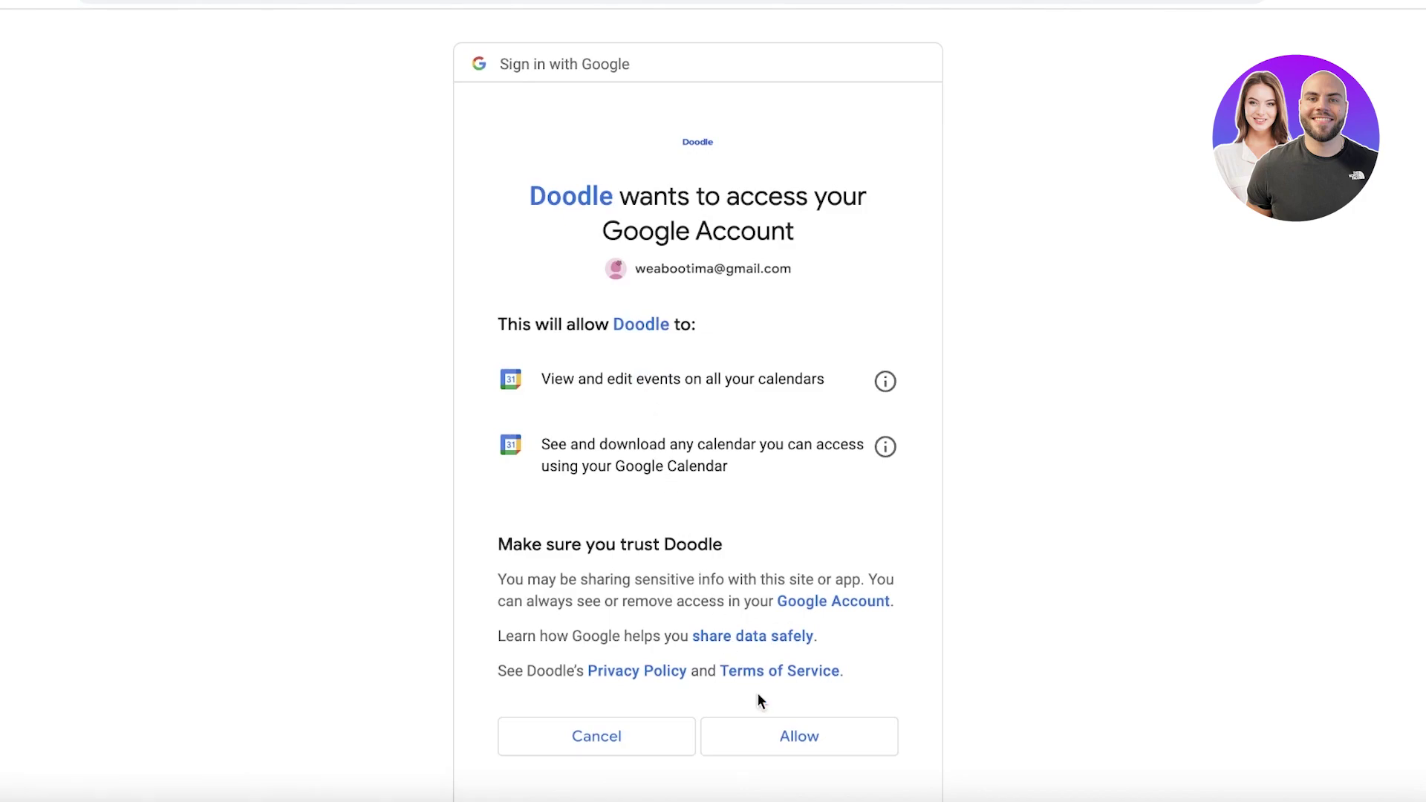
{"action": "scroll", "coordinate": [759, 713], "scroll_direction": "down", "scroll_amount": 1}
{"action": "left_click", "coordinate": [762, 733]}
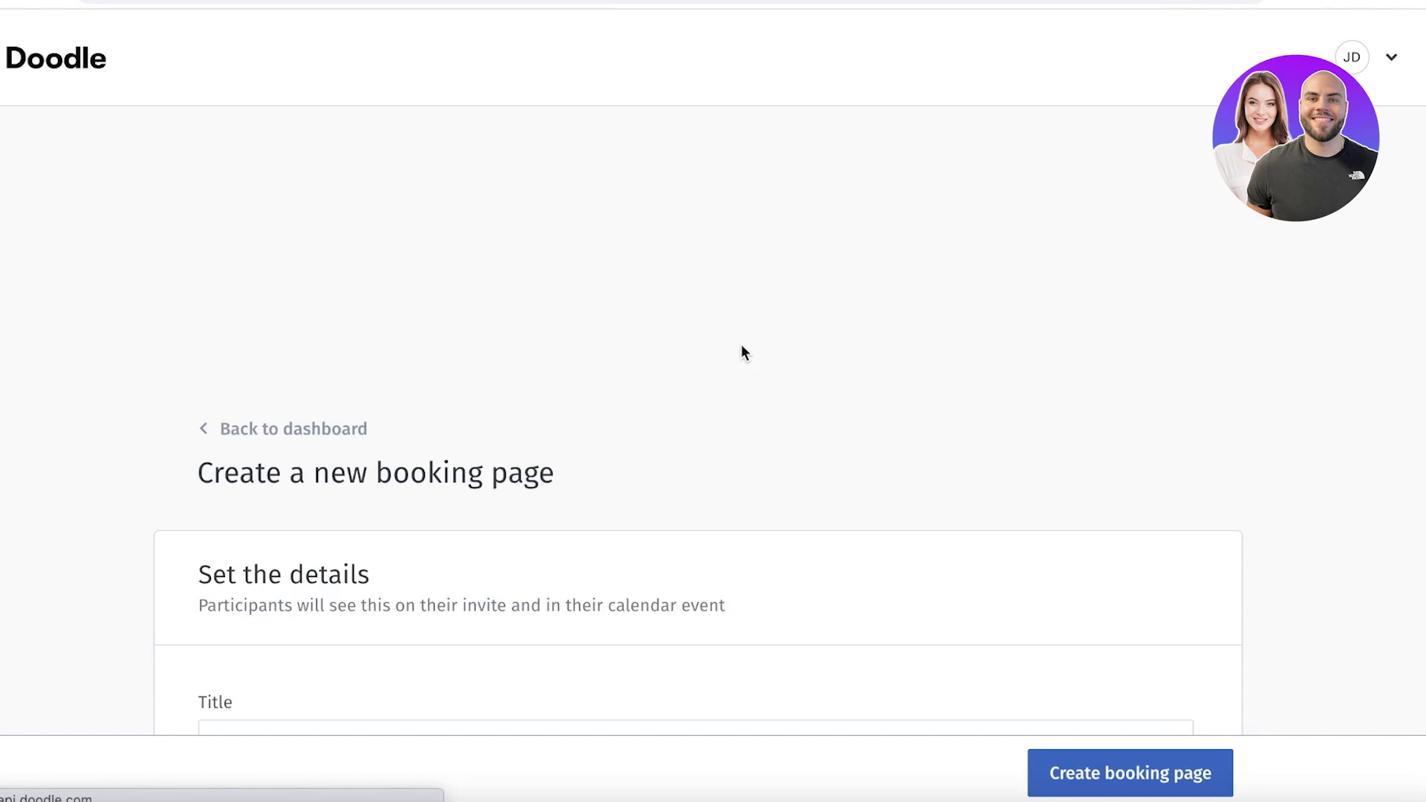
Title the new booking page "JanesVetClinic" and keep janesvetclinic as its link
{"action": "scroll", "coordinate": [741, 349], "scroll_direction": "down", "scroll_amount": 5}
{"action": "left_click", "coordinate": [534, 322]}
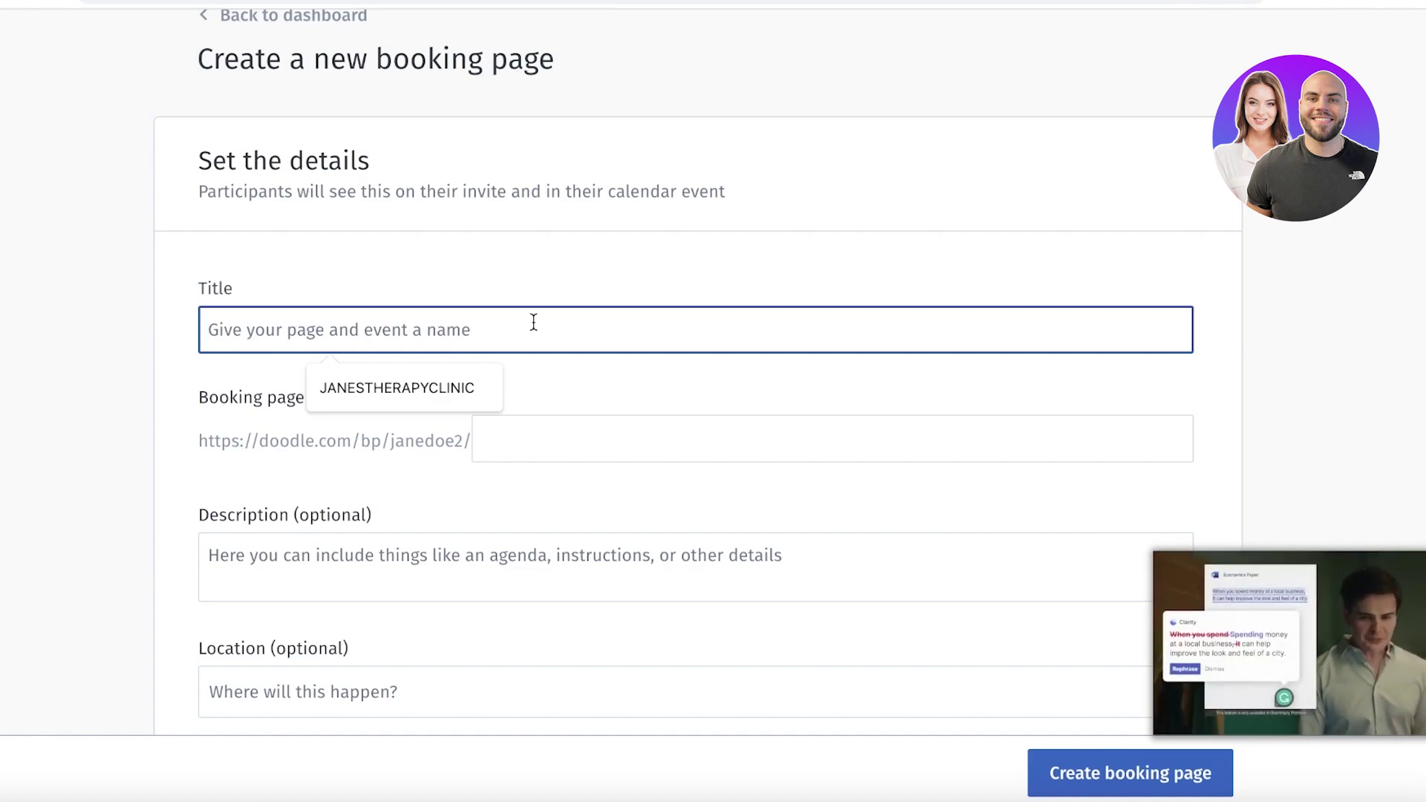
{"action": "type", "text": "JanesVetClinic"}
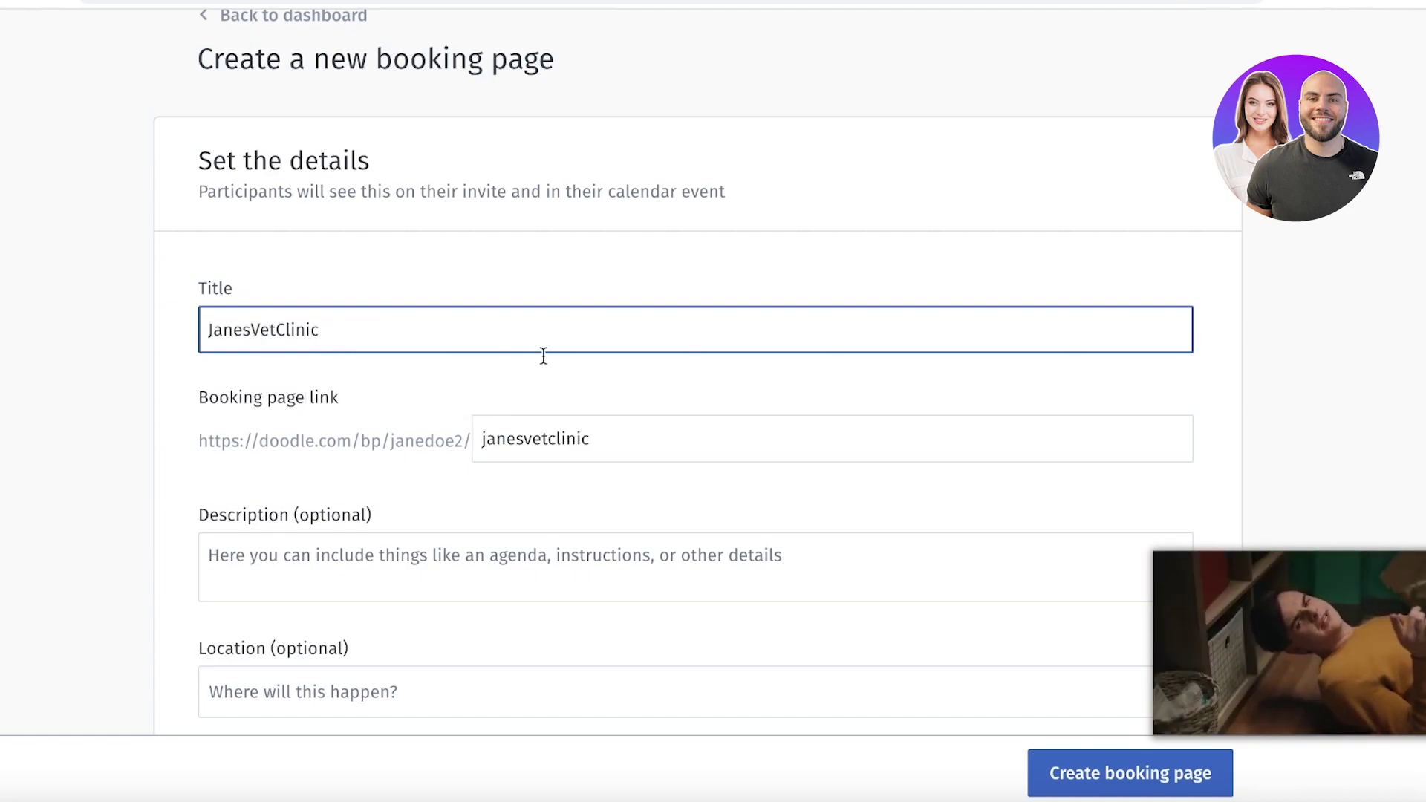
{"action": "left_click", "coordinate": [446, 419]}
{"action": "scroll", "coordinate": [294, 366], "scroll_direction": "down", "scroll_amount": 3}
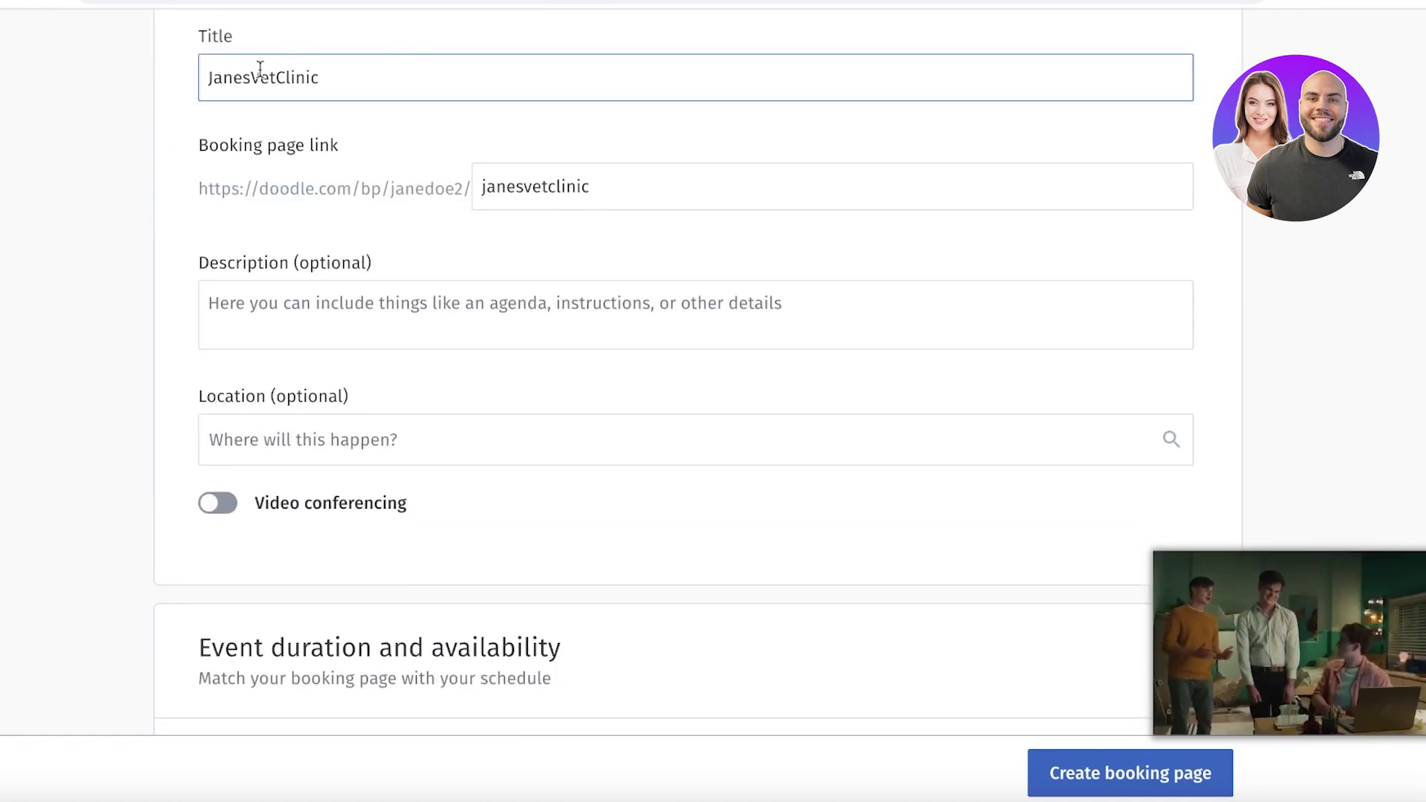
{"action": "left_click", "coordinate": [605, 204]}
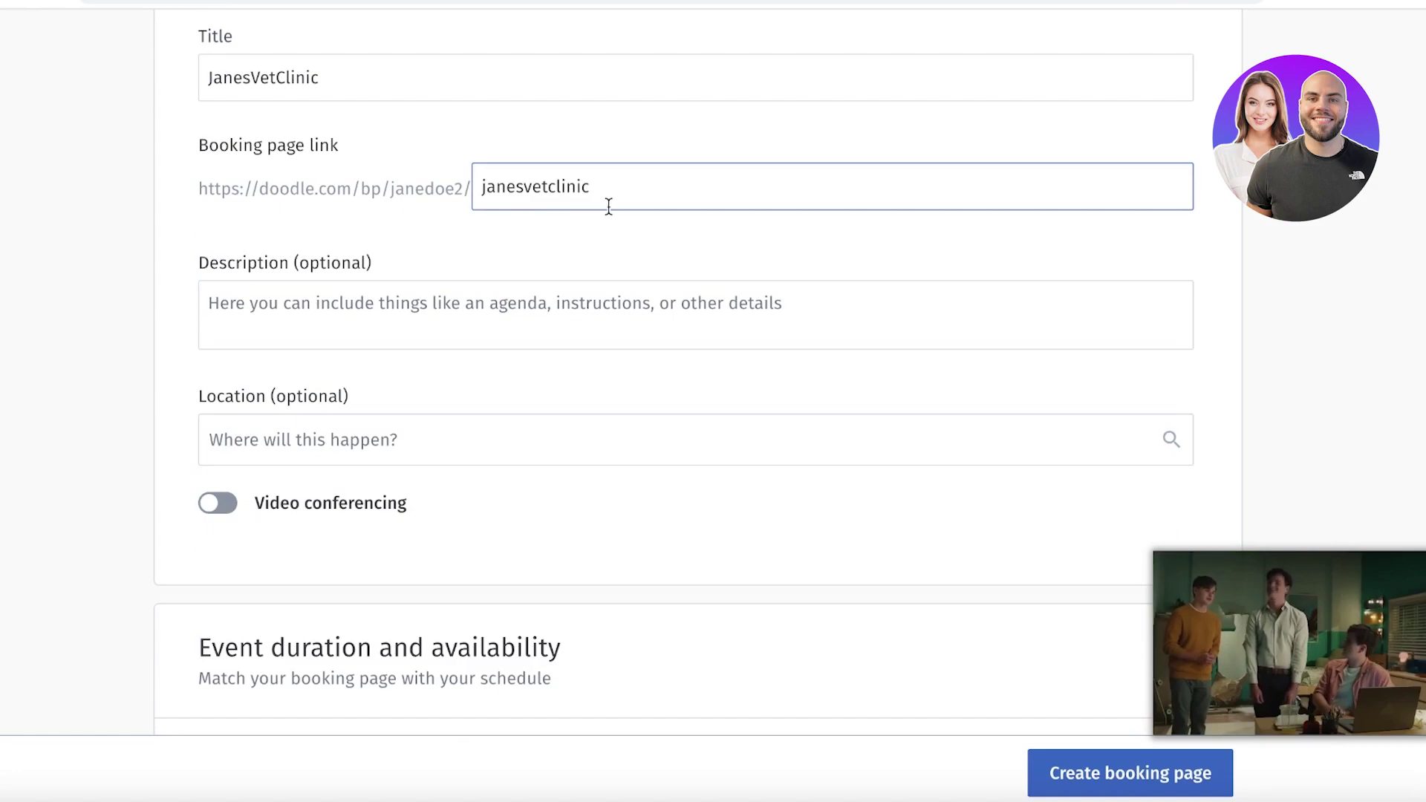
Paste a description with the lines "-Available on Bookings Only.", "-Emergency Care for Pets is Available" and "-No pets that are not to be treated."
{"action": "left_click", "coordinate": [584, 338]}
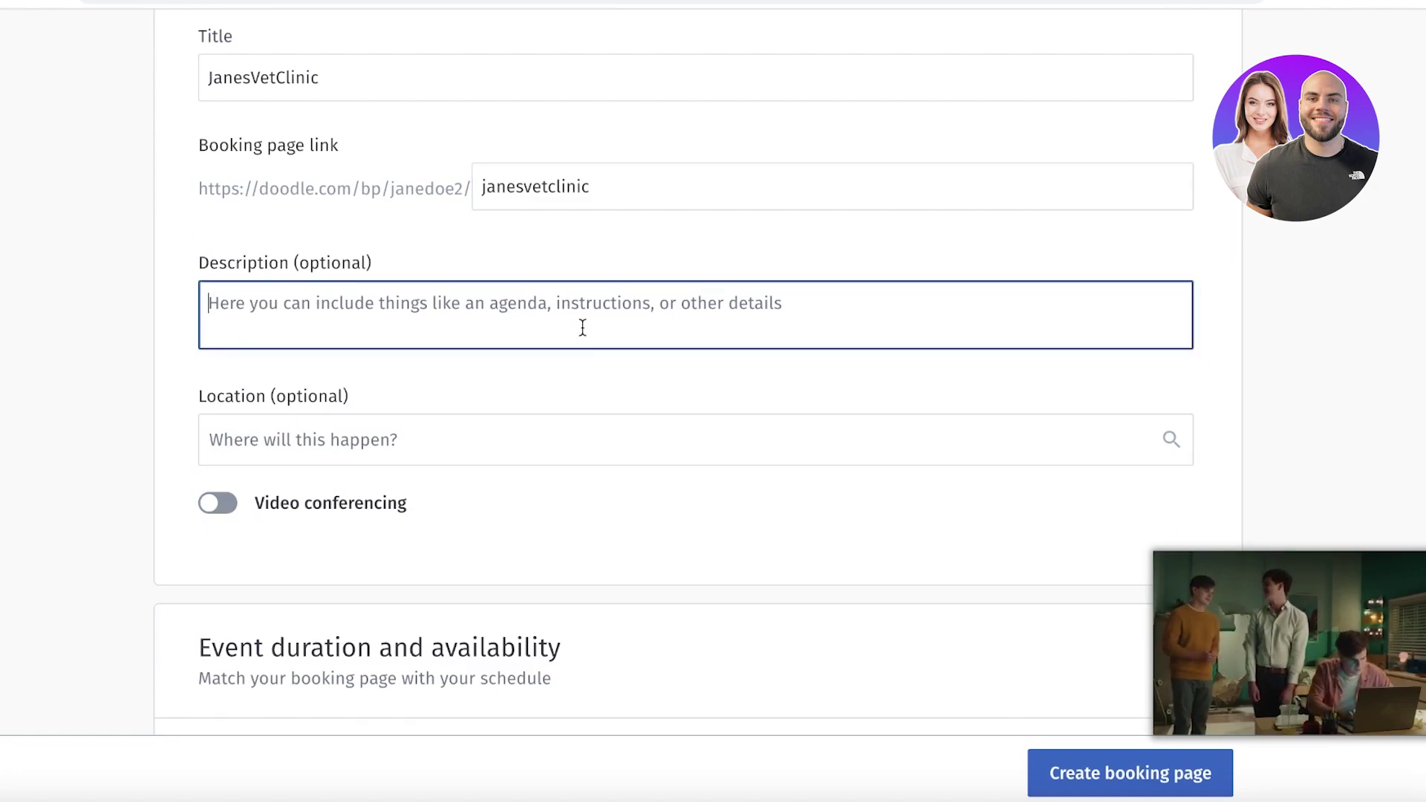
{"action": "key", "text": "ctrl+v"}
{"action": "scroll", "coordinate": [439, 392], "scroll_direction": "up", "scroll_amount": 3}
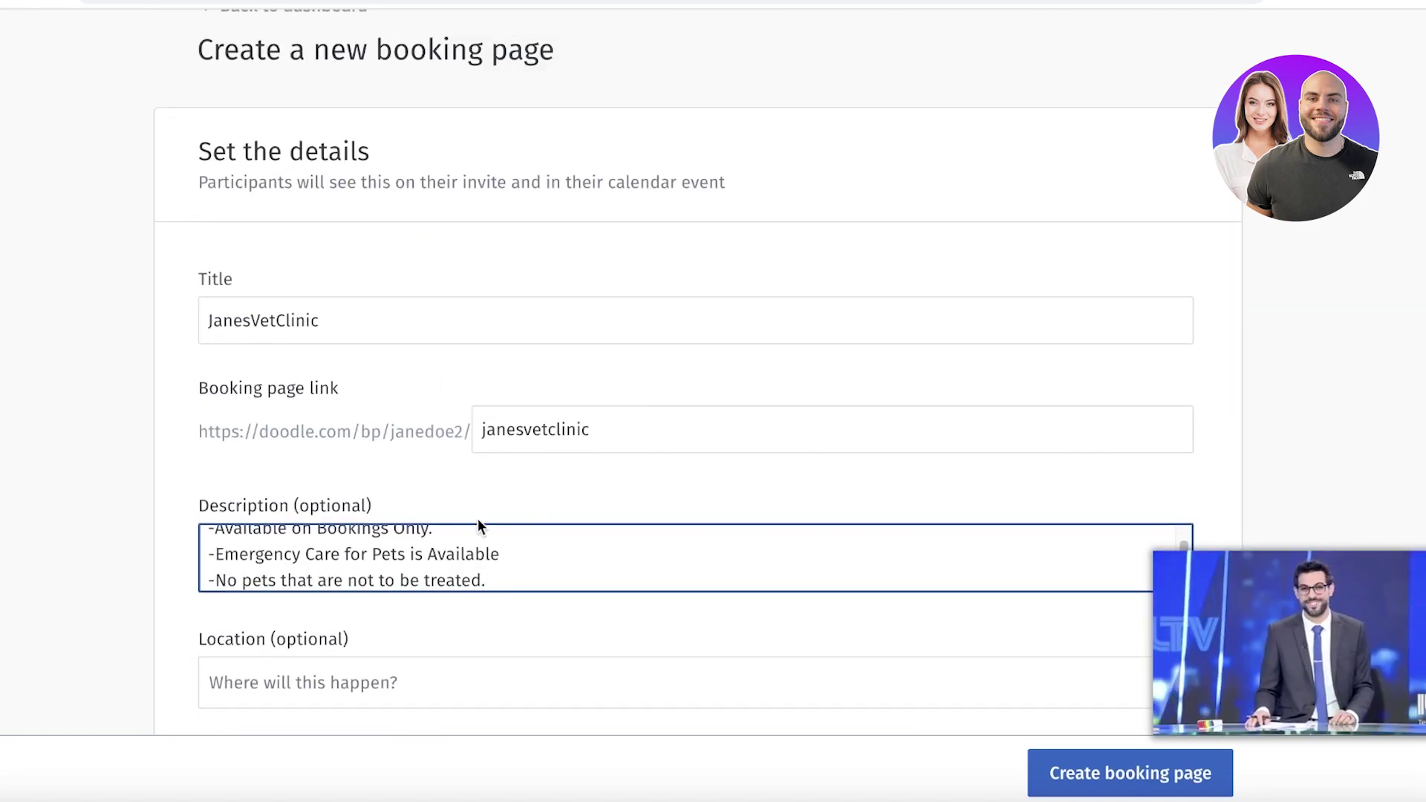
{"action": "scroll", "coordinate": [478, 520], "scroll_direction": "up", "scroll_amount": 1}
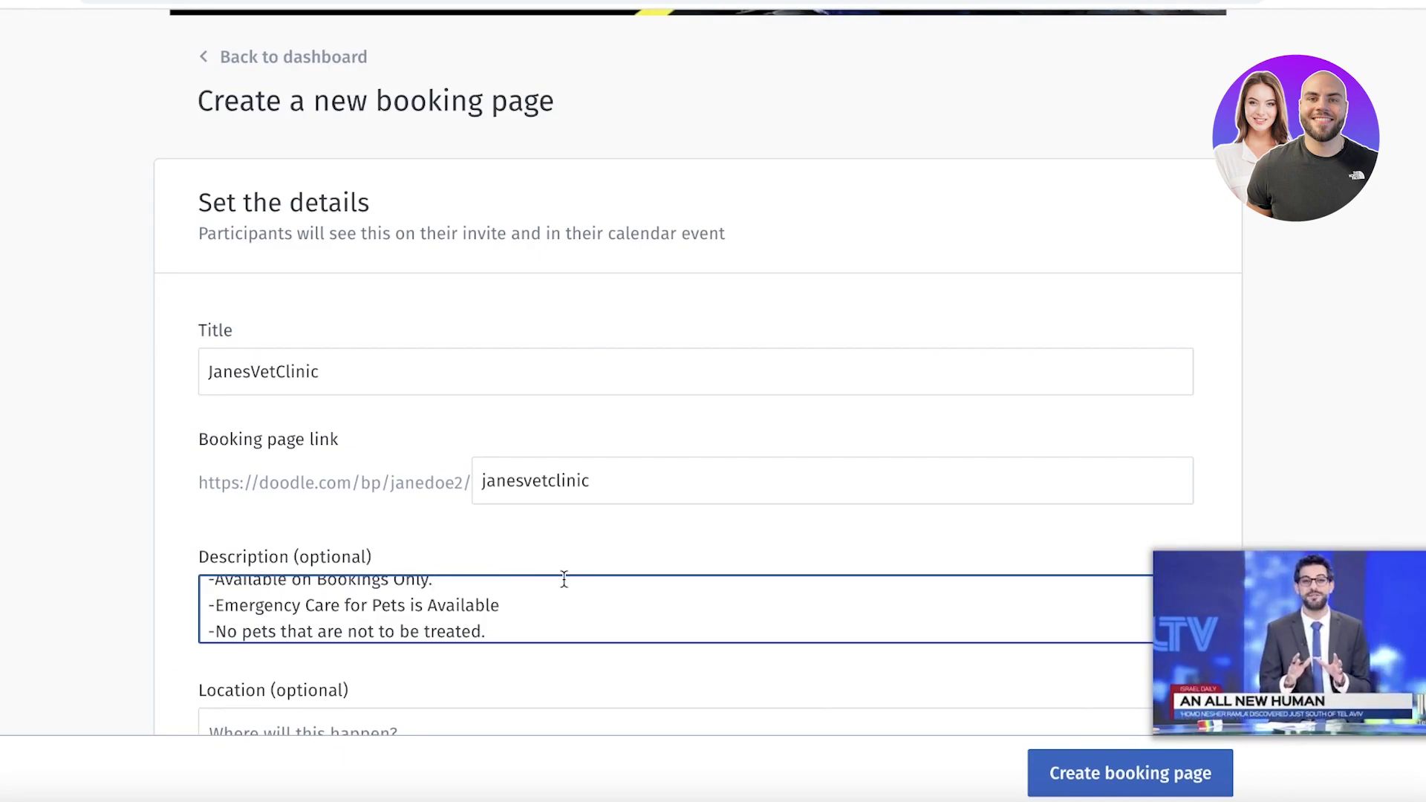
{"action": "left_click", "coordinate": [1222, 514]}
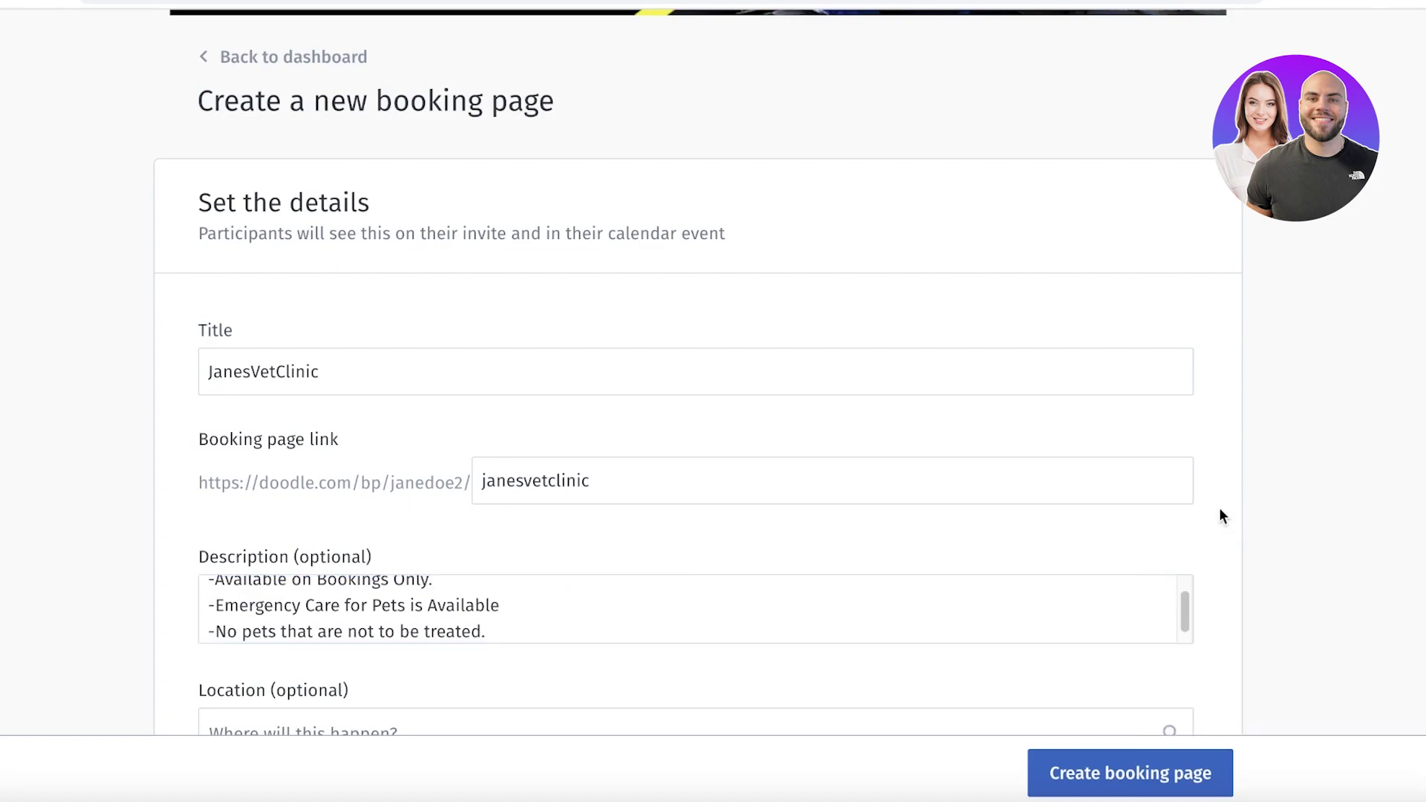
{"action": "left_click", "coordinate": [775, 599]}
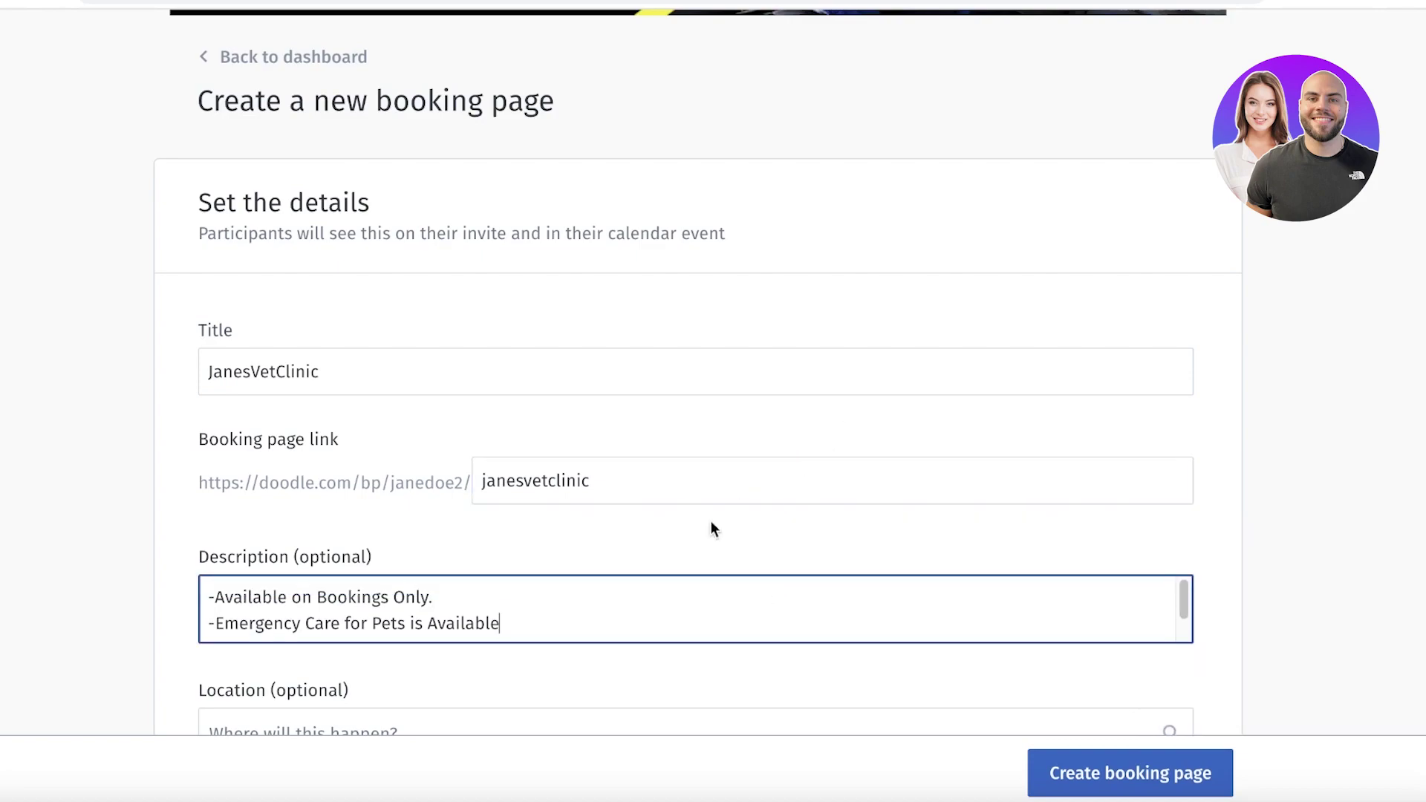
{"action": "scroll", "coordinate": [602, 580], "scroll_direction": "down", "scroll_amount": 1}
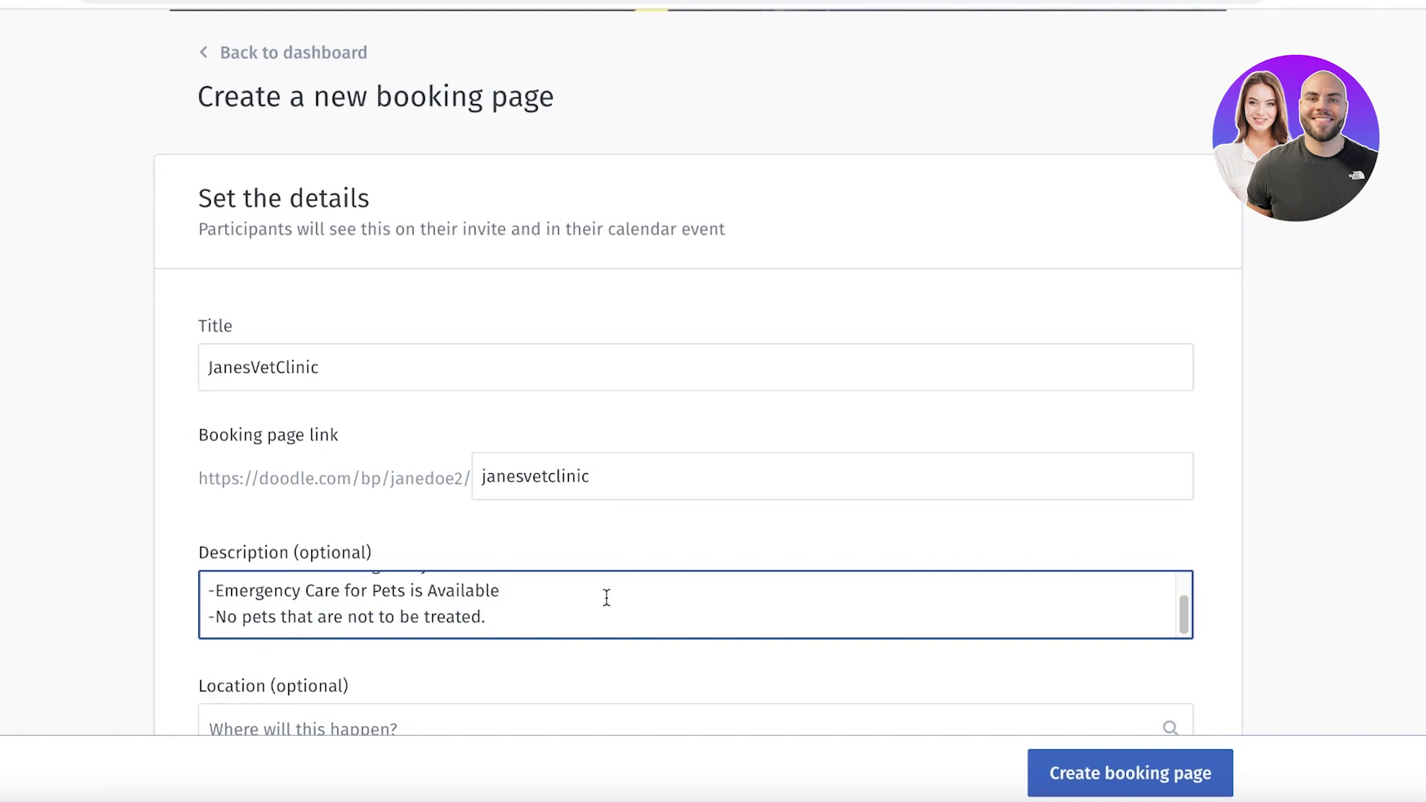
Leave the location empty and enable video conferencing for the booking page
{"action": "scroll", "coordinate": [580, 583], "scroll_direction": "down", "scroll_amount": 3}
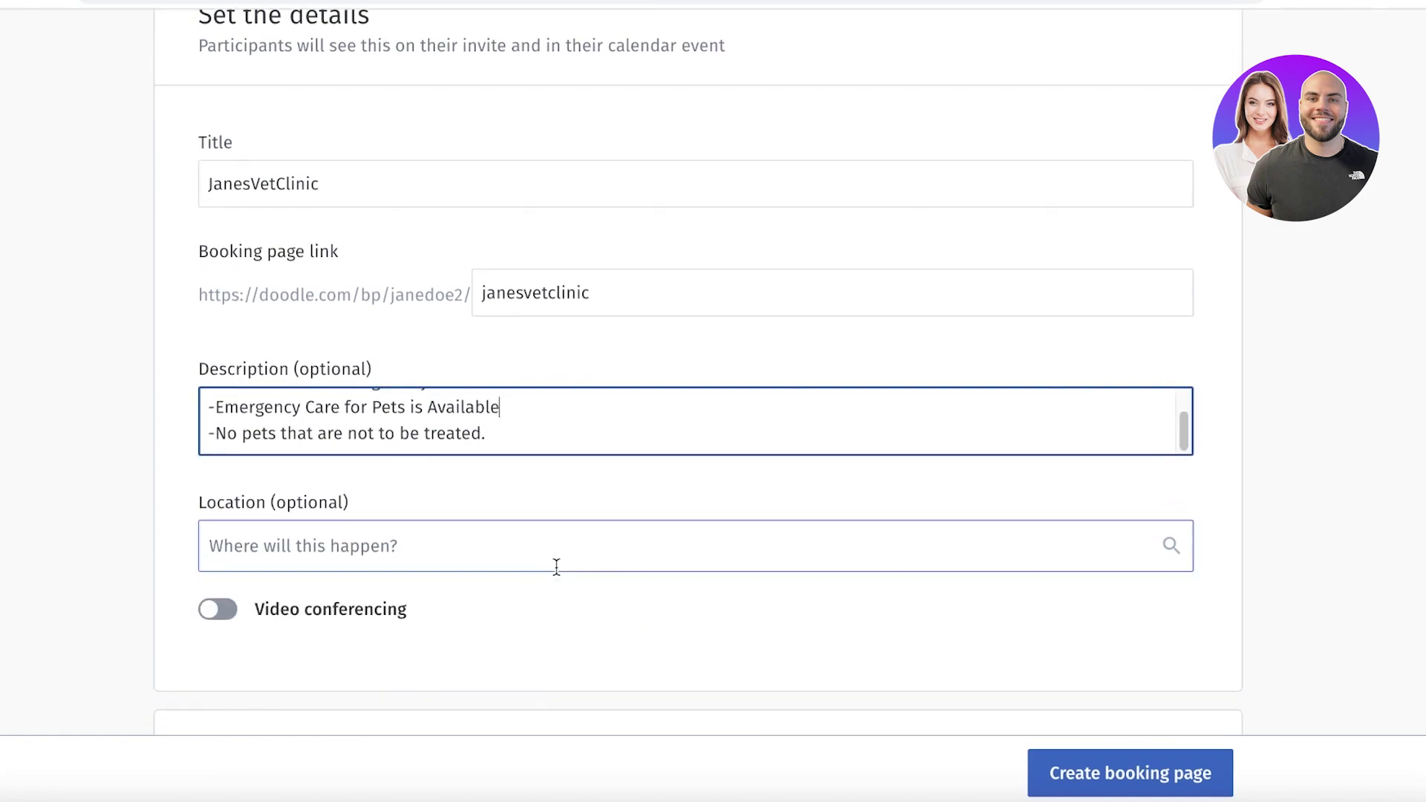
{"action": "scroll", "coordinate": [557, 557], "scroll_direction": "down", "scroll_amount": 1}
{"action": "left_click", "coordinate": [516, 513]}
{"action": "scroll", "coordinate": [250, 398], "scroll_direction": "down", "scroll_amount": 1}
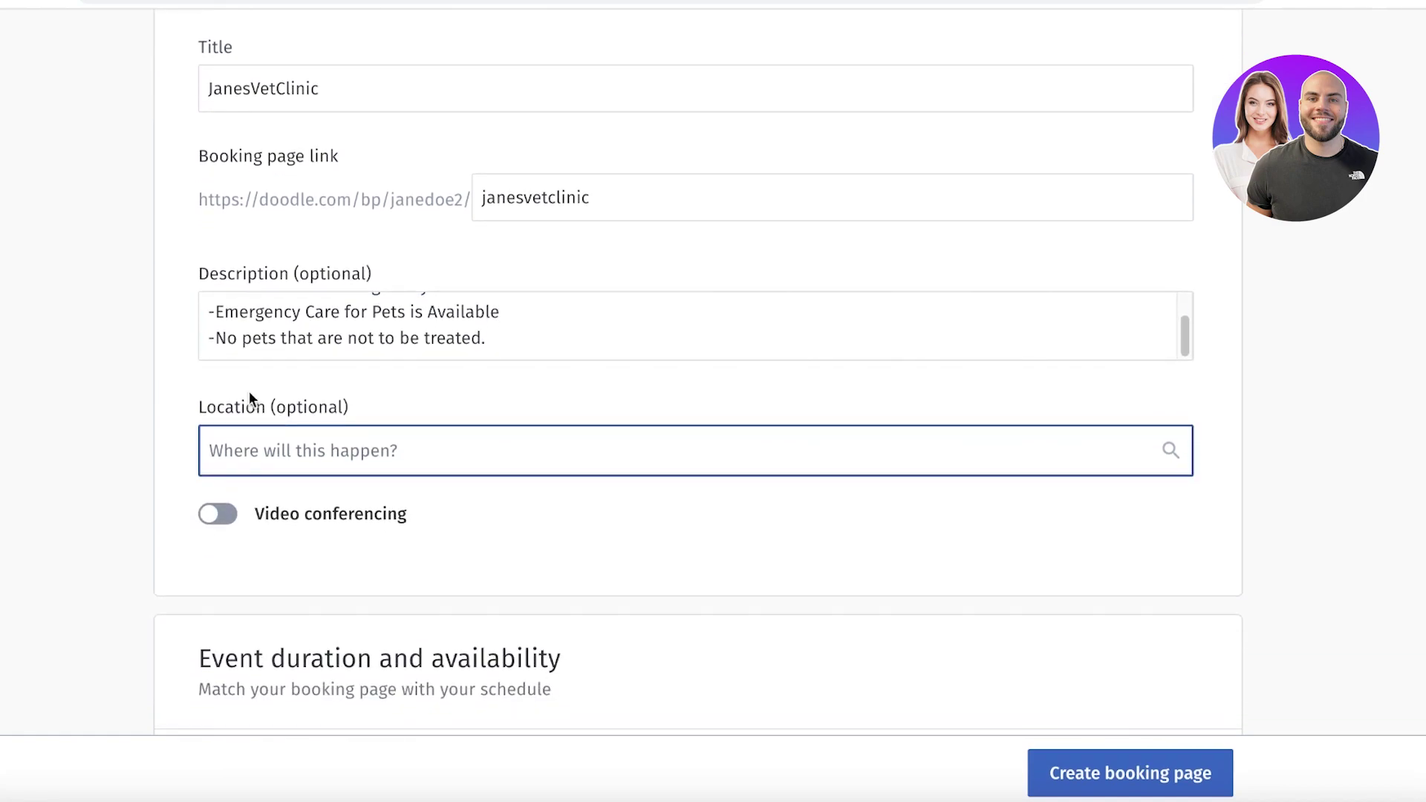
{"action": "scroll", "coordinate": [964, 393], "scroll_direction": "down", "scroll_amount": 3}
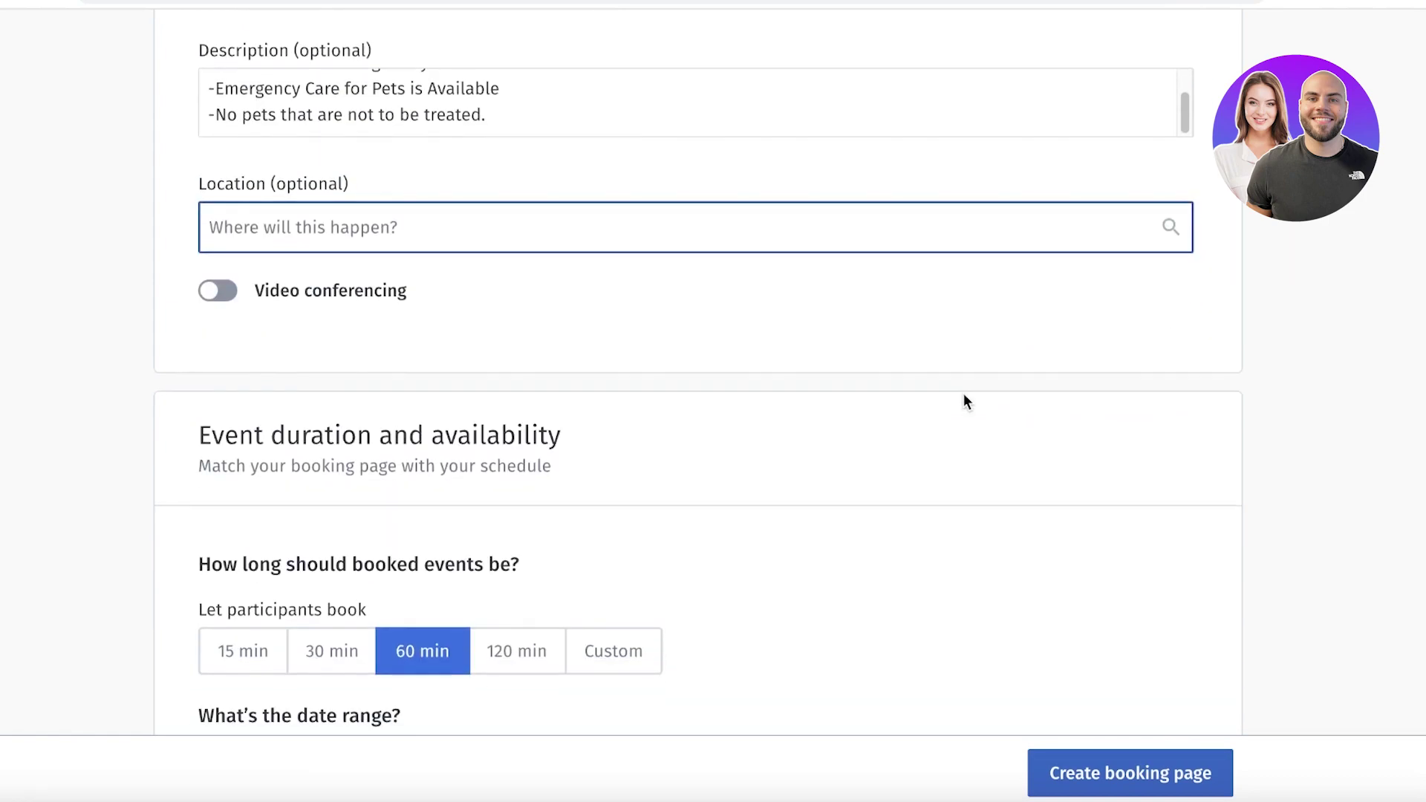
{"action": "left_click", "coordinate": [220, 293]}
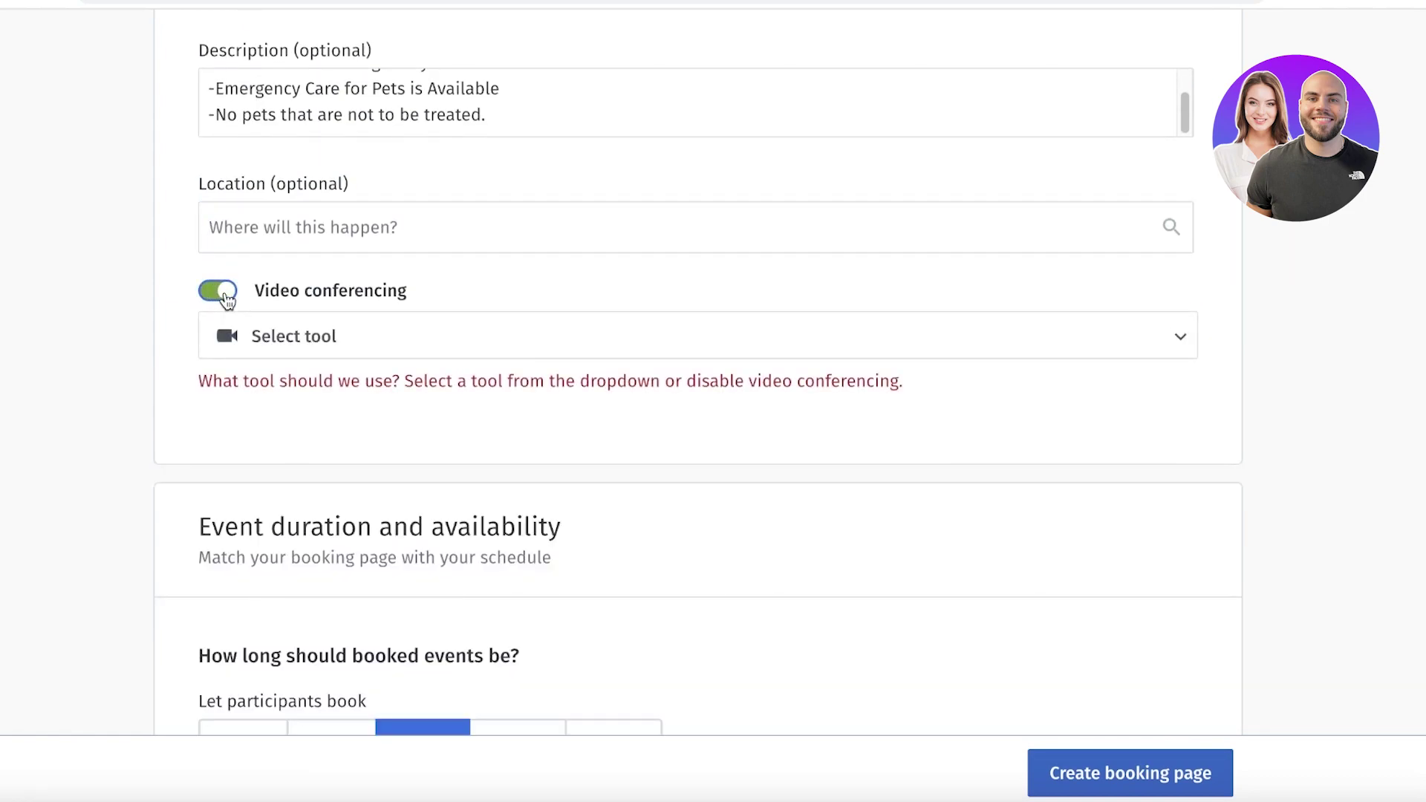
Turn off video conferencing for the booking page
{"action": "left_click", "coordinate": [226, 295]}
{"action": "left_click", "coordinate": [225, 297]}
{"action": "left_click", "coordinate": [225, 297]}
Set the length of booked events to 30 minutes
{"action": "scroll", "coordinate": [230, 237], "scroll_direction": "down", "scroll_amount": 3}
{"action": "scroll", "coordinate": [144, 352], "scroll_direction": "down", "scroll_amount": 2}
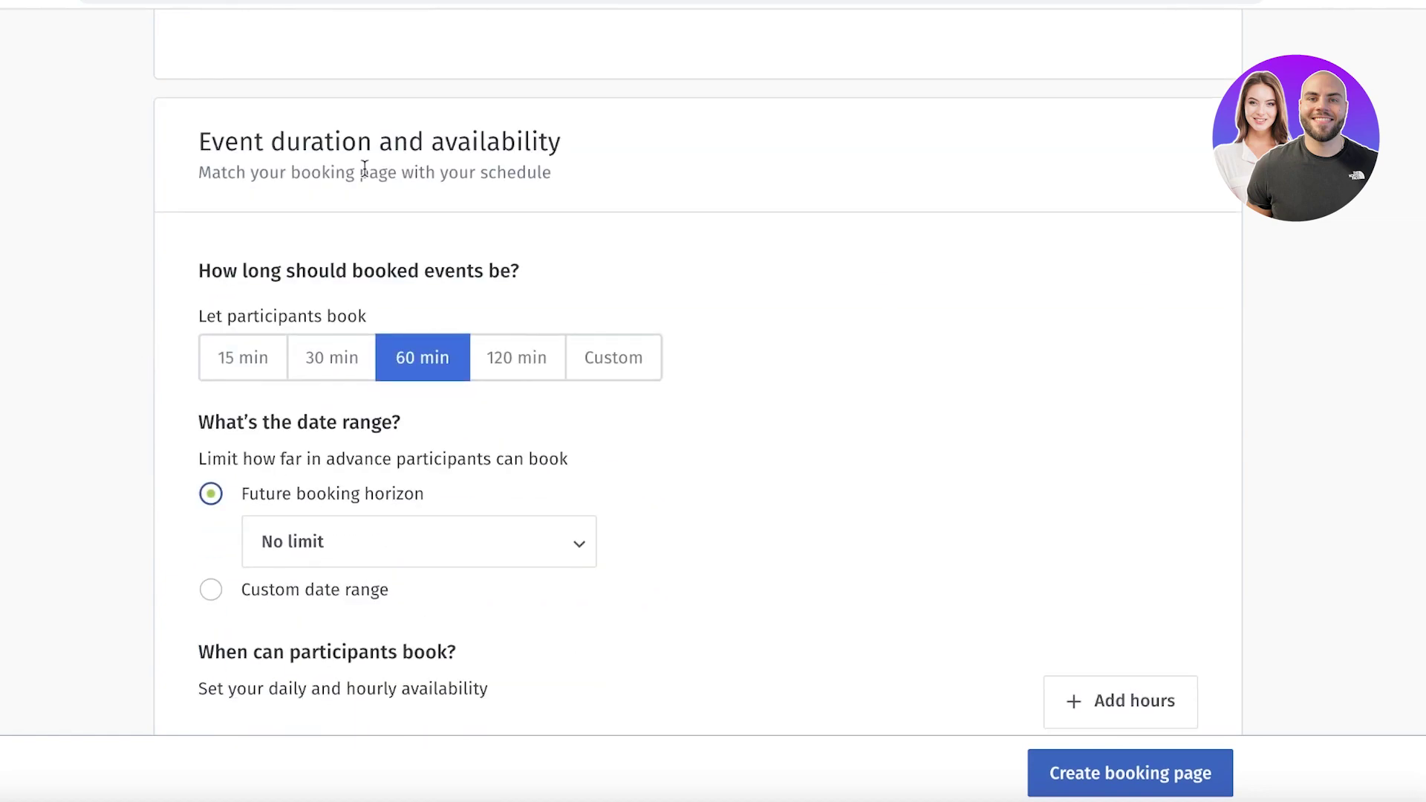
{"action": "scroll", "coordinate": [357, 174], "scroll_direction": "down", "scroll_amount": 1}
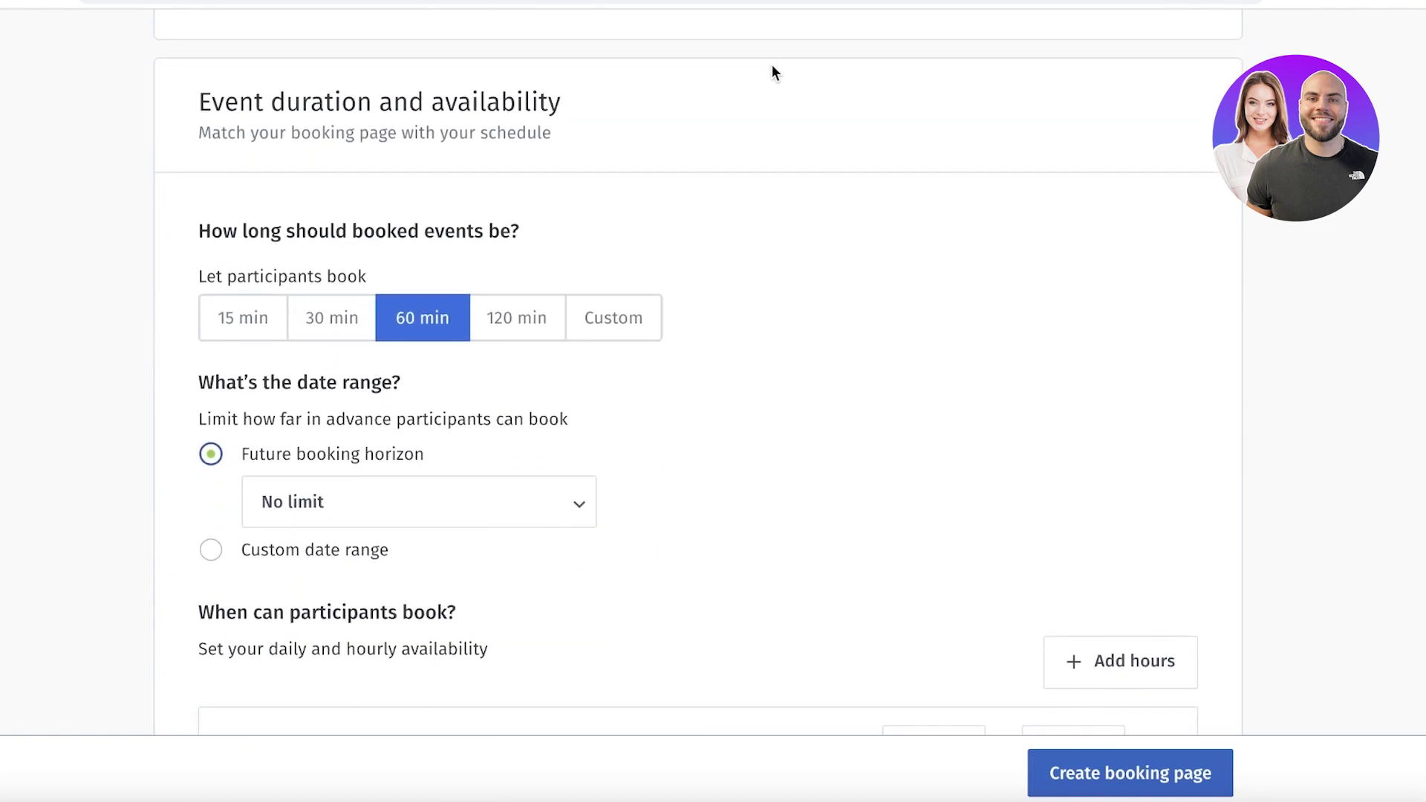
{"action": "left_click", "coordinate": [303, 327]}
{"action": "scroll", "coordinate": [690, 286], "scroll_direction": "up", "scroll_amount": 3}
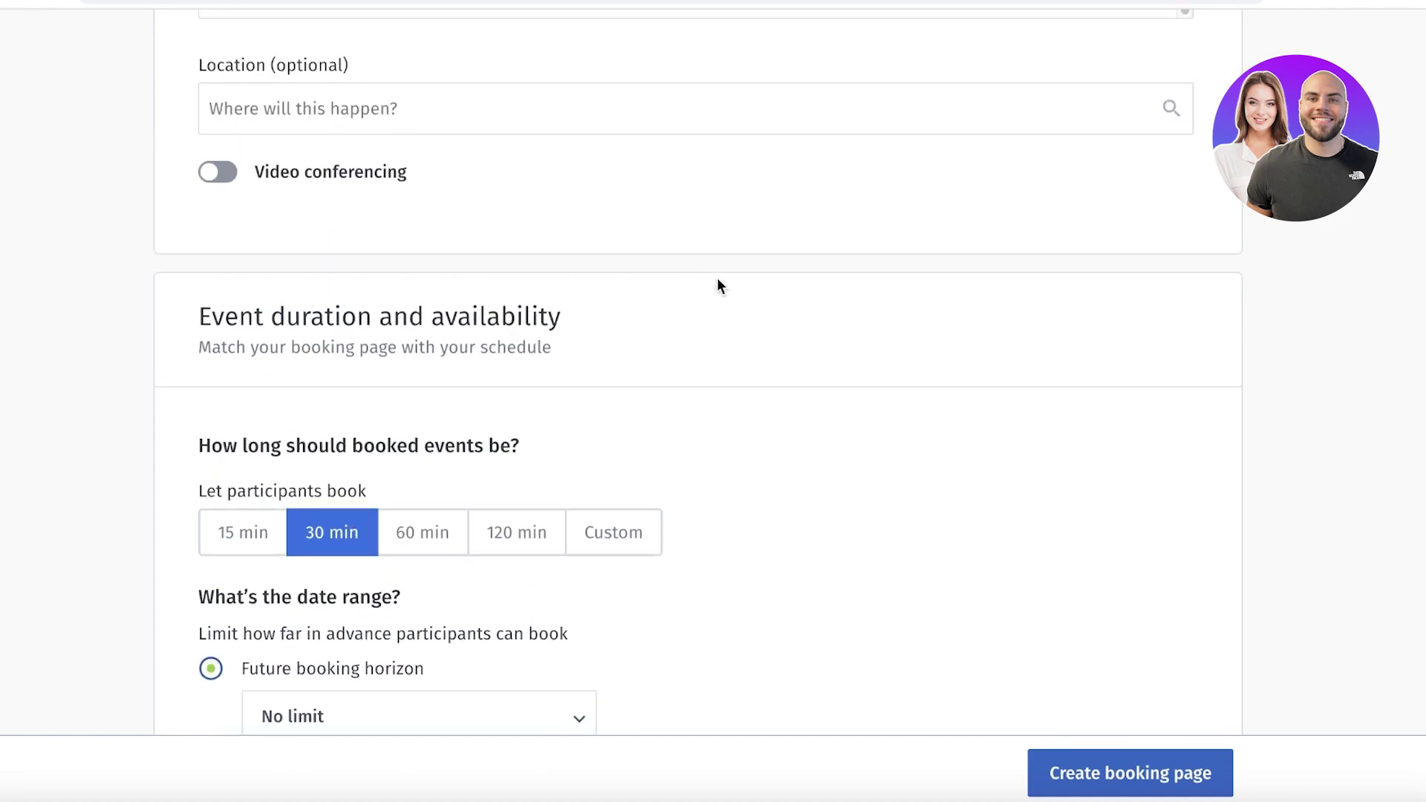
{"action": "scroll", "coordinate": [717, 287], "scroll_direction": "down", "scroll_amount": 3}
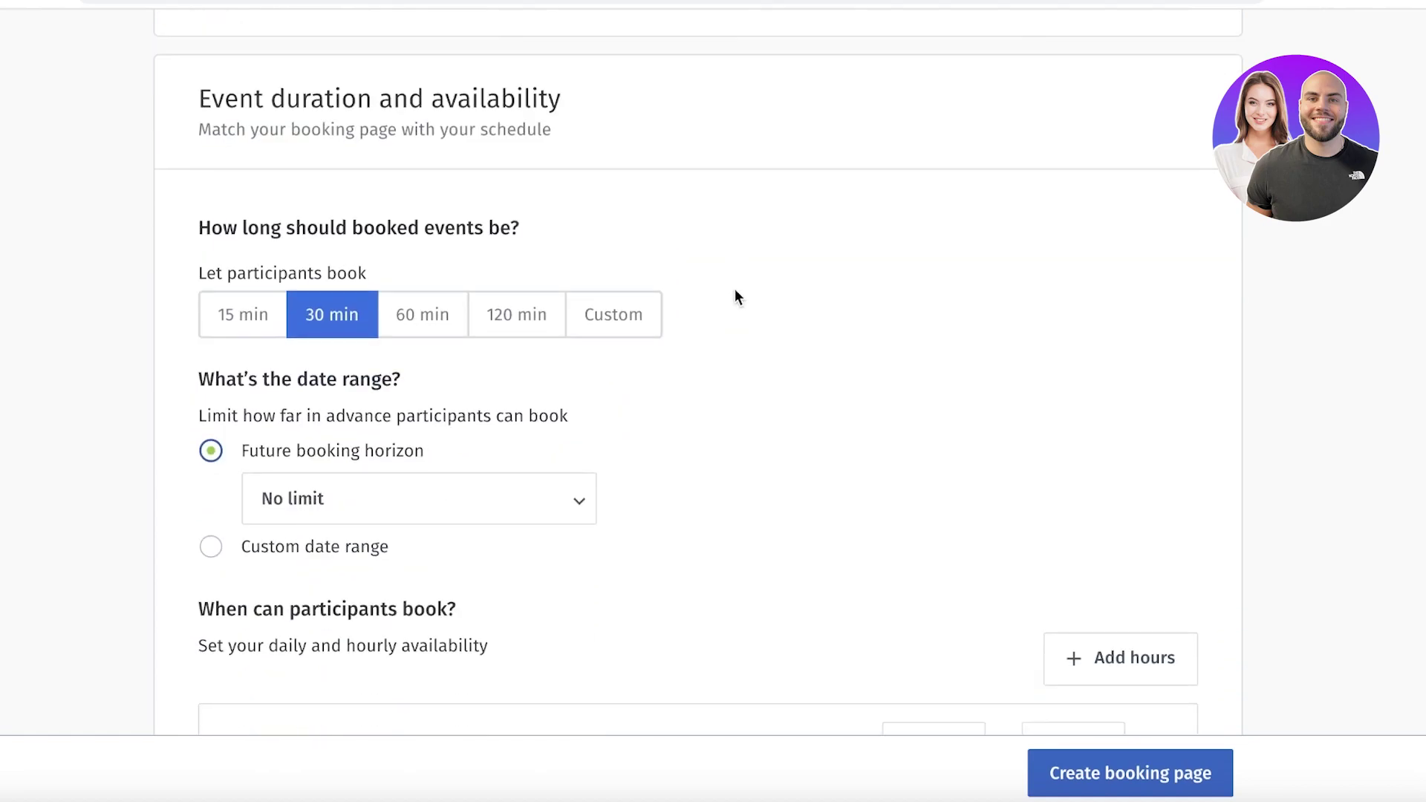
Limit the future booking horizon to 2 months into the future
{"action": "left_click", "coordinate": [376, 505]}
{"action": "left_click", "coordinate": [553, 479]}
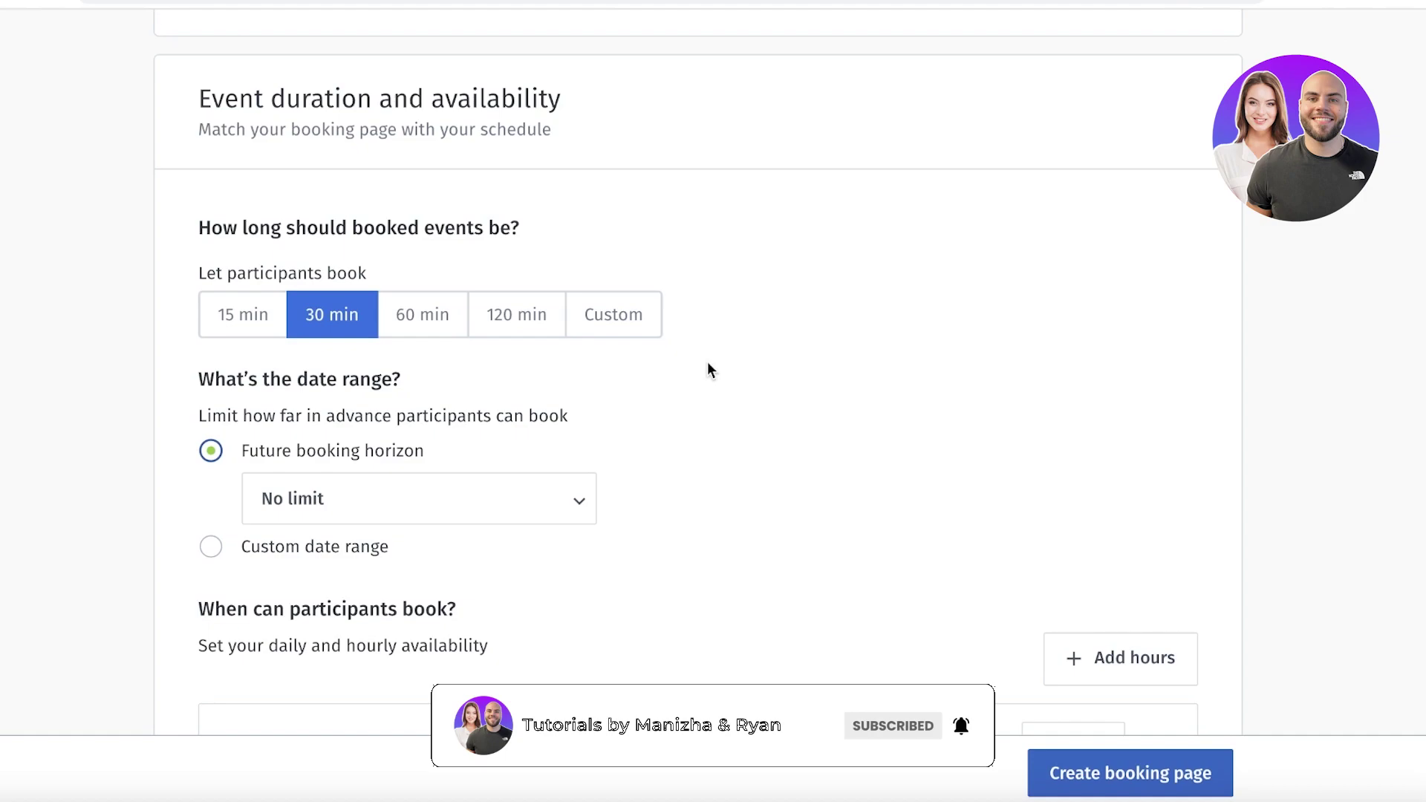
{"action": "left_click", "coordinate": [490, 516]}
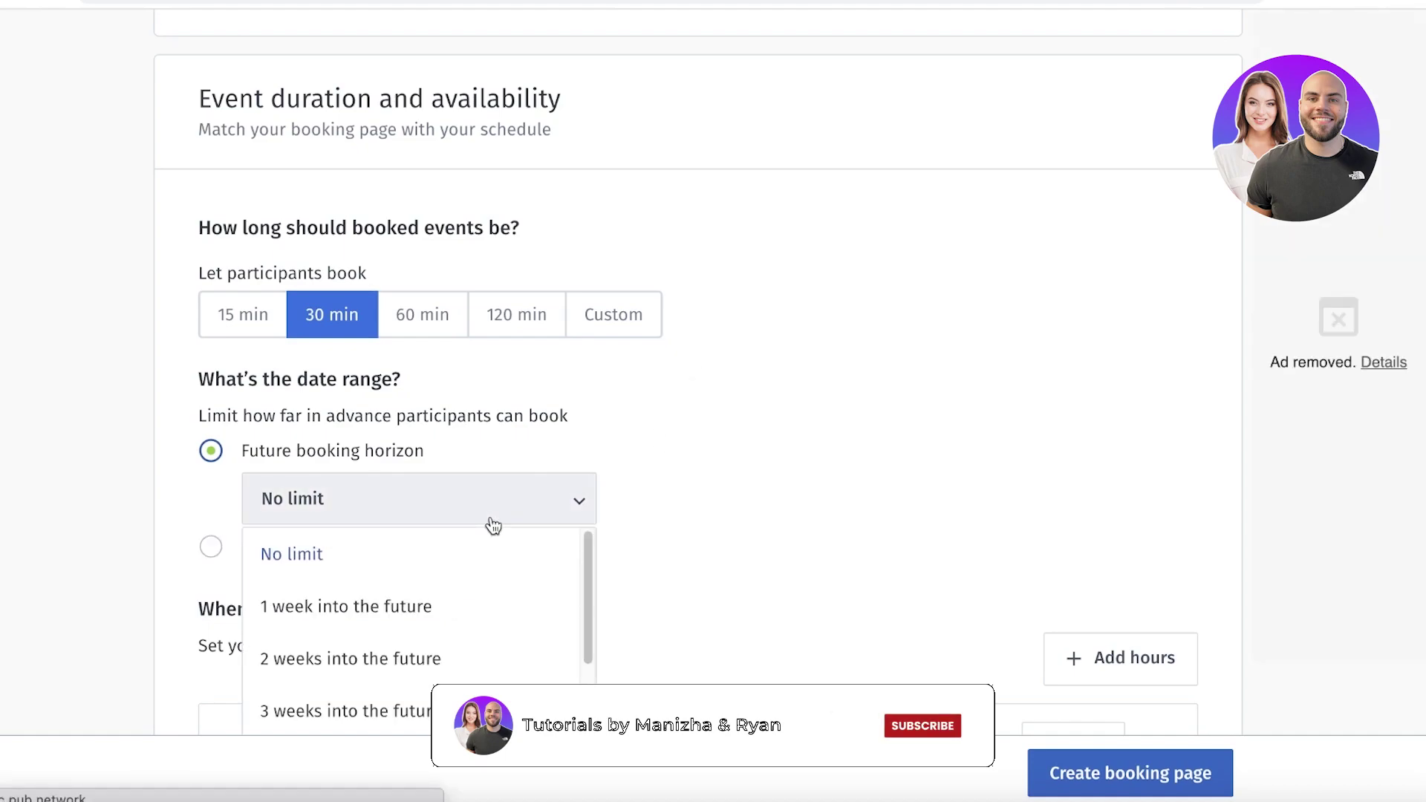
{"action": "scroll", "coordinate": [496, 542], "scroll_direction": "down", "scroll_amount": 2}
{"action": "scroll", "coordinate": [395, 639], "scroll_direction": "down", "scroll_amount": 2}
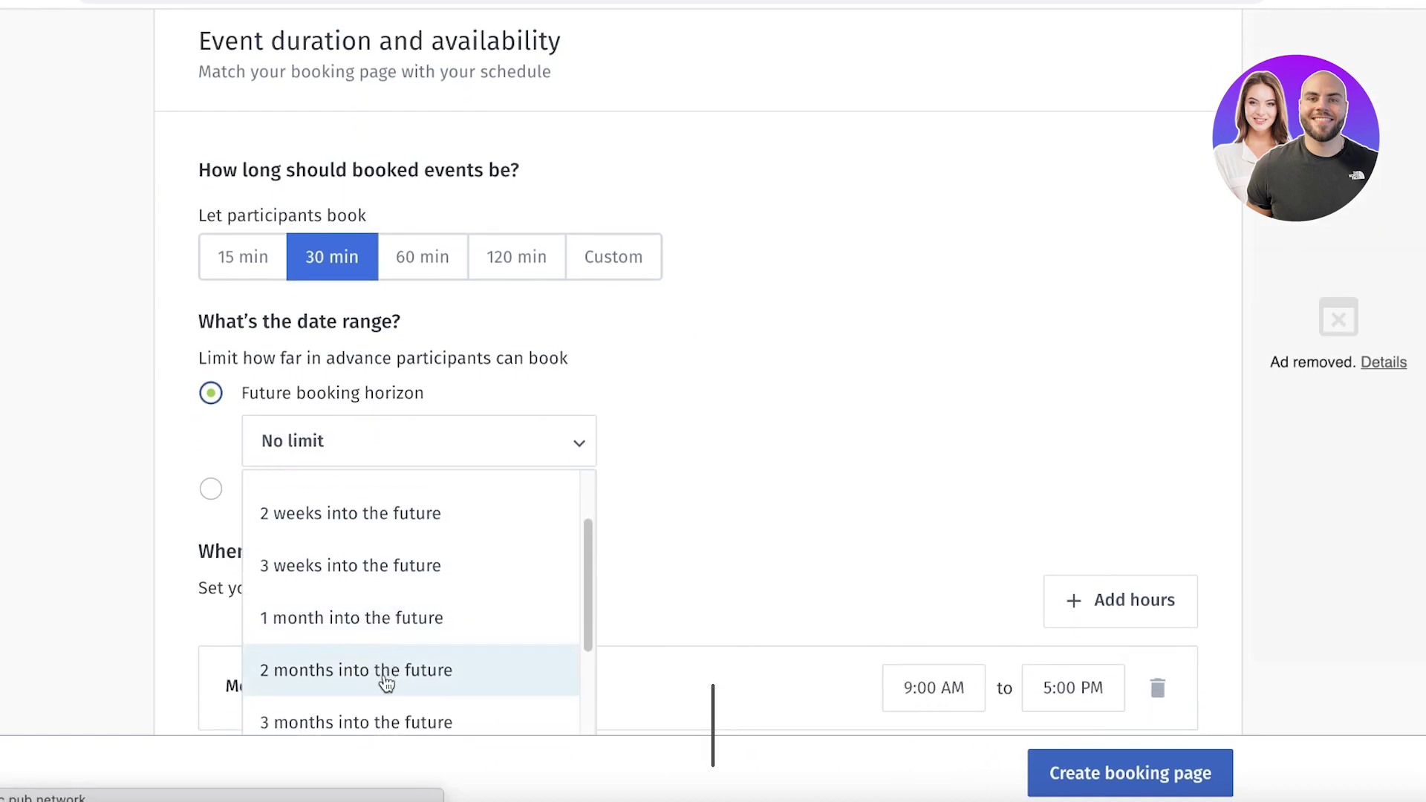
{"action": "left_click", "coordinate": [388, 676]}
{"action": "left_click", "coordinate": [758, 445]}
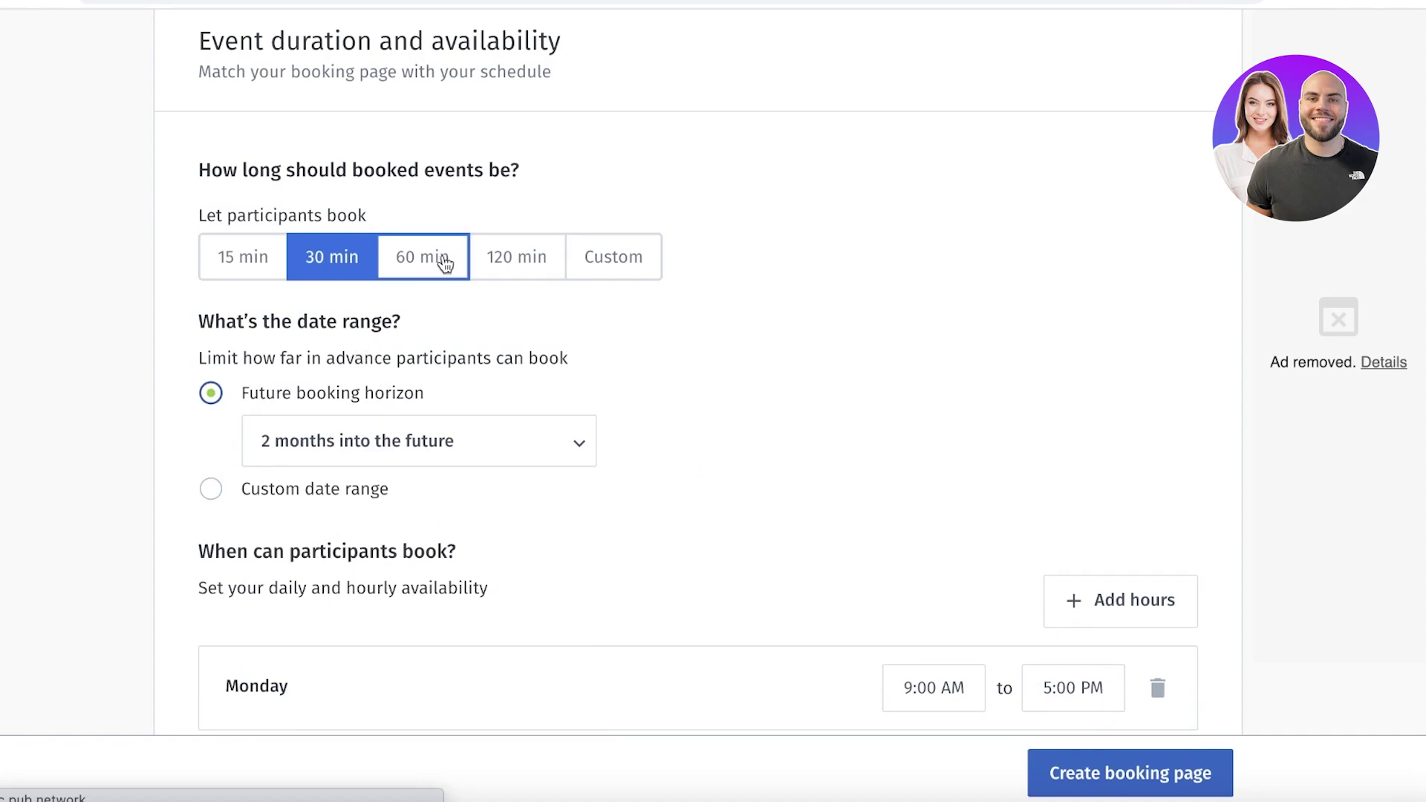
Give booked events a custom duration of 40 minutes
{"action": "left_click", "coordinate": [613, 256]}
{"action": "left_click", "coordinate": [292, 326]}
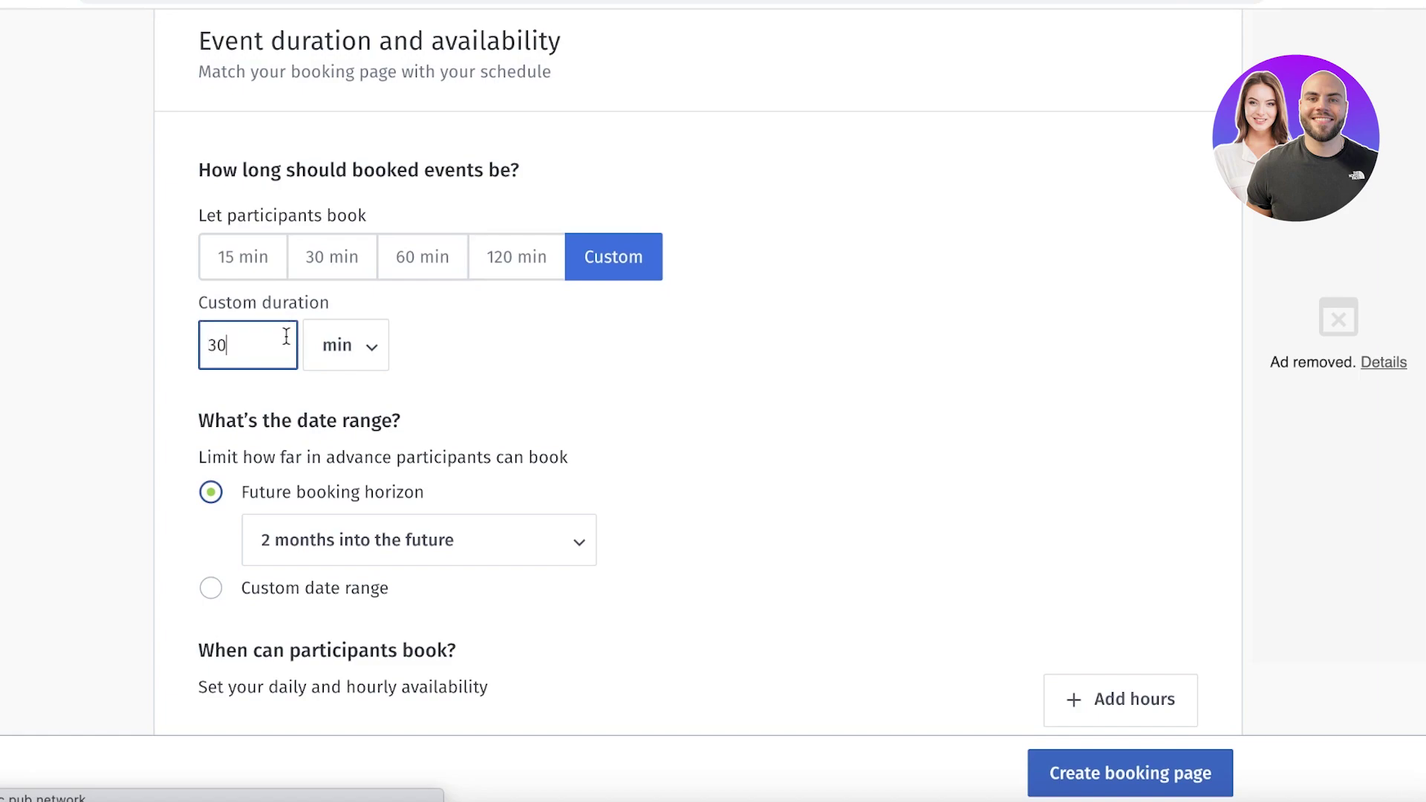
{"action": "double_click", "coordinate": [287, 337]}
{"action": "type", "text": "40"}
{"action": "left_click", "coordinate": [600, 315]}
Add availability hours from 1:00 PM to 9:00 PM for every day of the week and save them
{"action": "scroll", "coordinate": [773, 186], "scroll_direction": "up", "scroll_amount": 8}
{"action": "scroll", "coordinate": [772, 188], "scroll_direction": "down", "scroll_amount": 10}
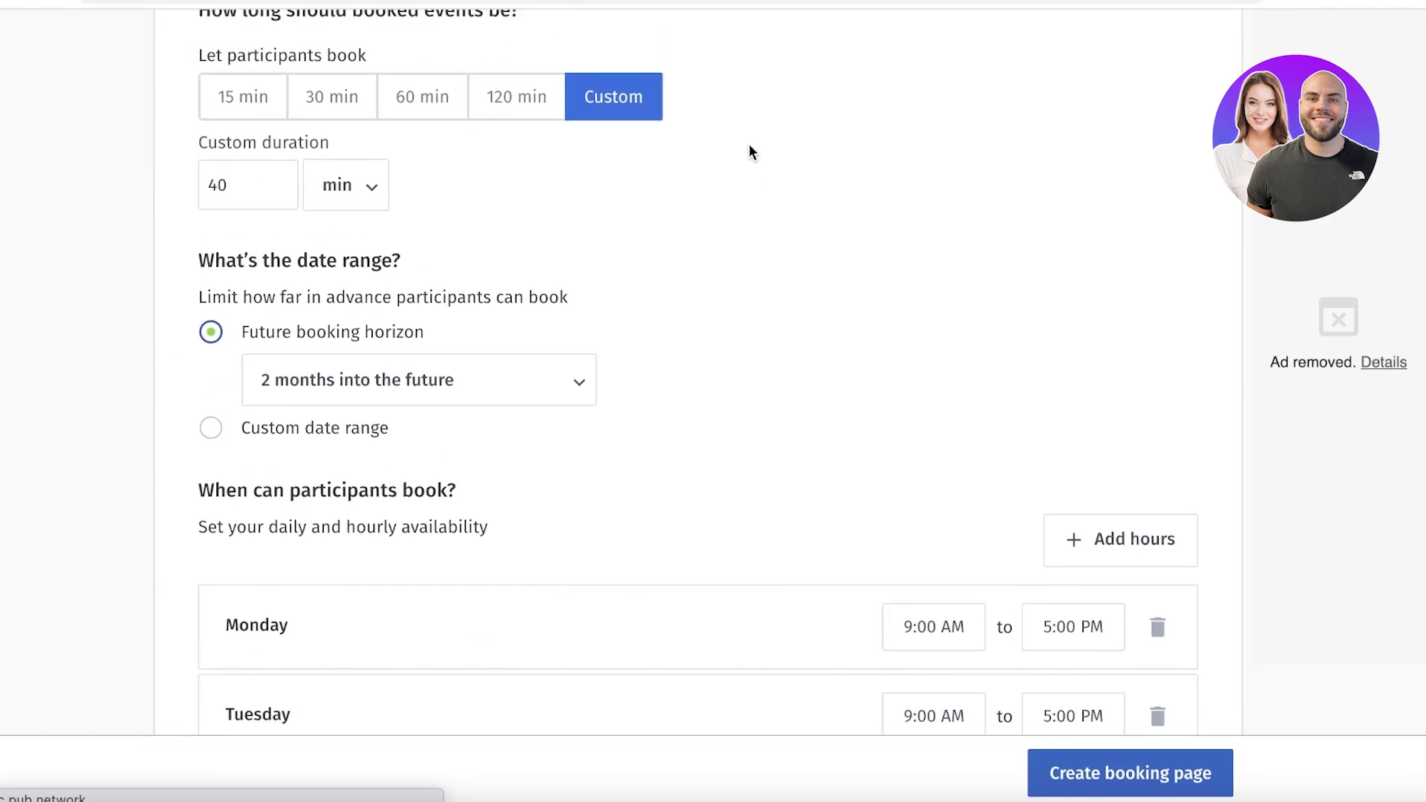
{"action": "scroll", "coordinate": [748, 144], "scroll_direction": "up", "scroll_amount": 1}
{"action": "scroll", "coordinate": [731, 159], "scroll_direction": "down", "scroll_amount": 2}
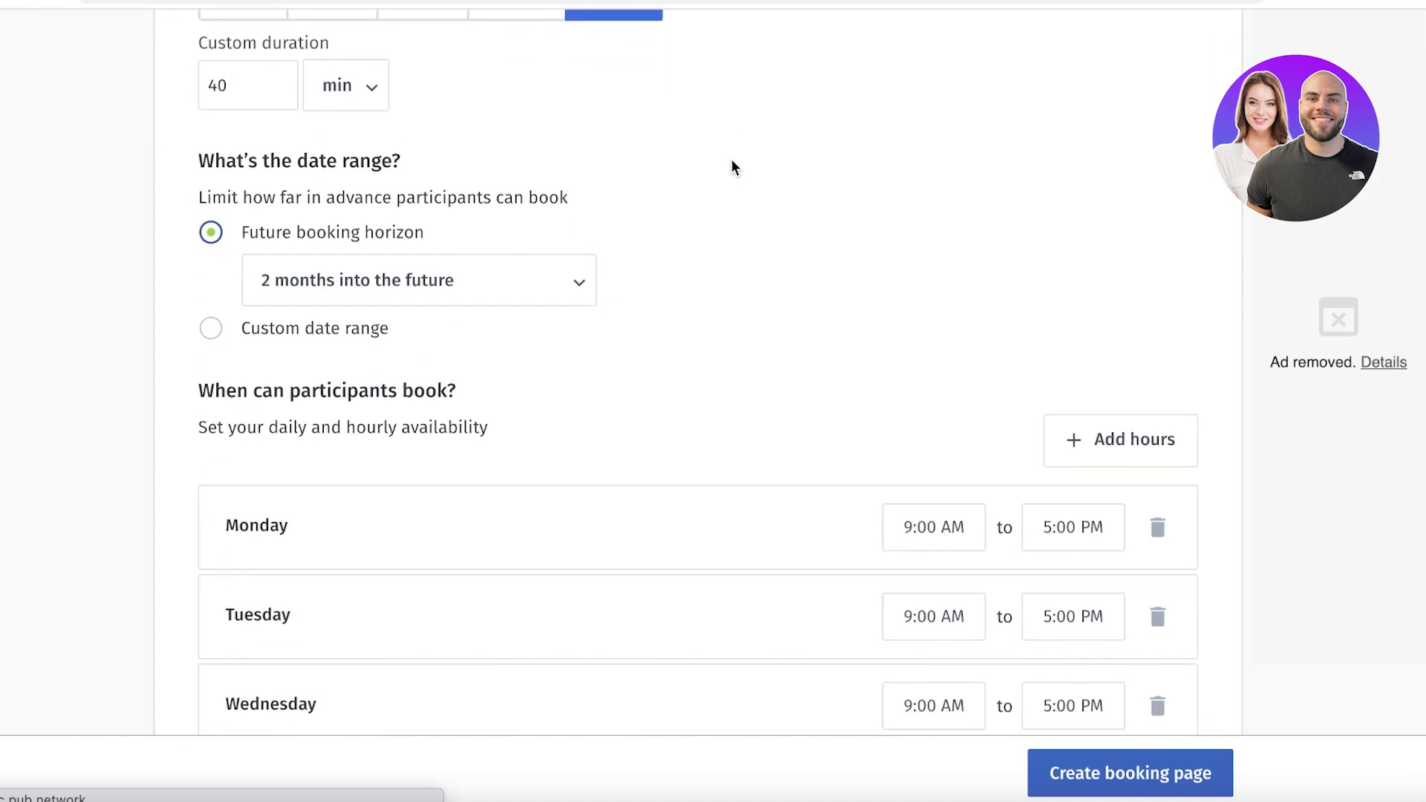
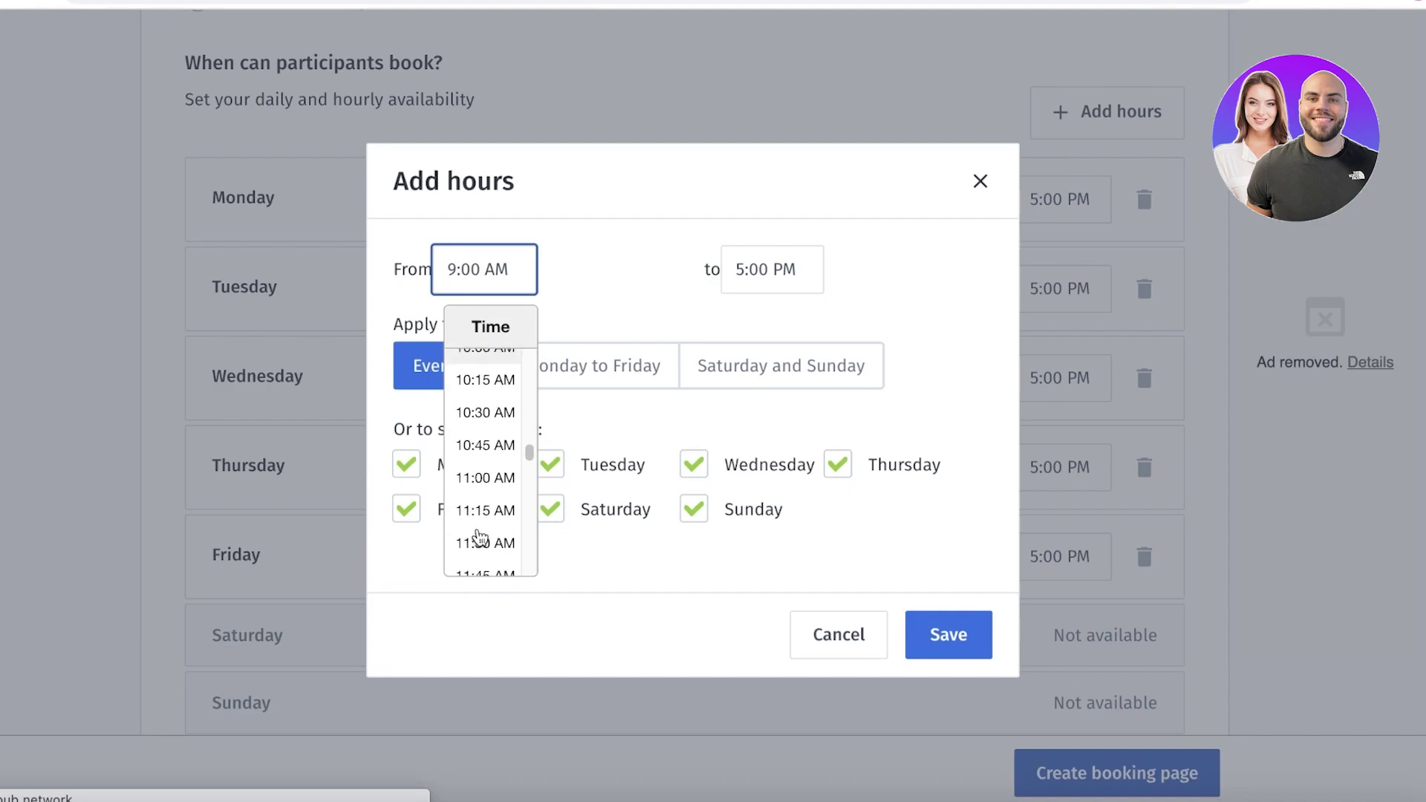
{"action": "scroll", "coordinate": [509, 412], "scroll_direction": "up", "scroll_amount": 1}
{"action": "left_click", "coordinate": [483, 372]}
{"action": "left_click", "coordinate": [793, 273]}
{"action": "scroll", "coordinate": [786, 439], "scroll_direction": "down", "scroll_amount": 5}
{"action": "left_click", "coordinate": [759, 457]}
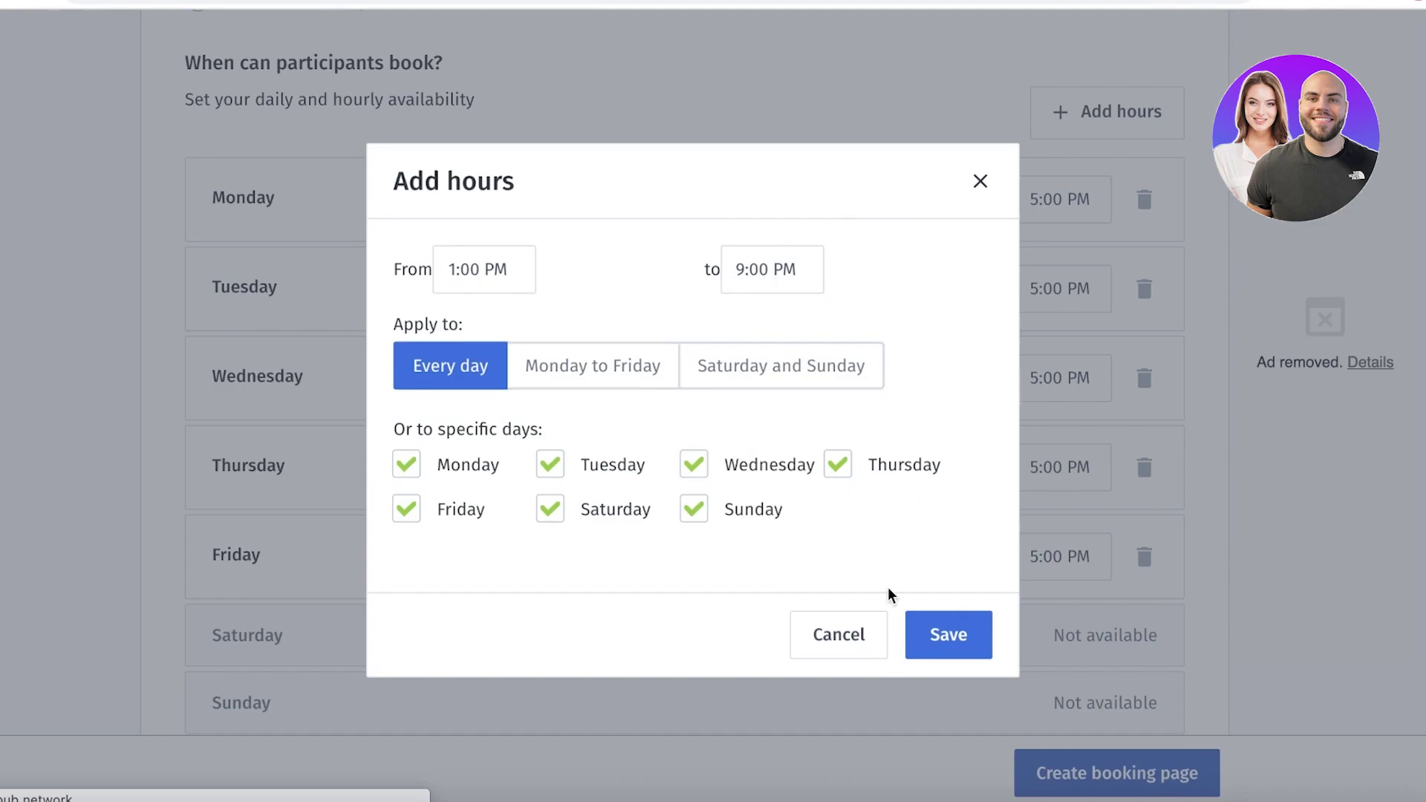
{"action": "left_click", "coordinate": [928, 633]}
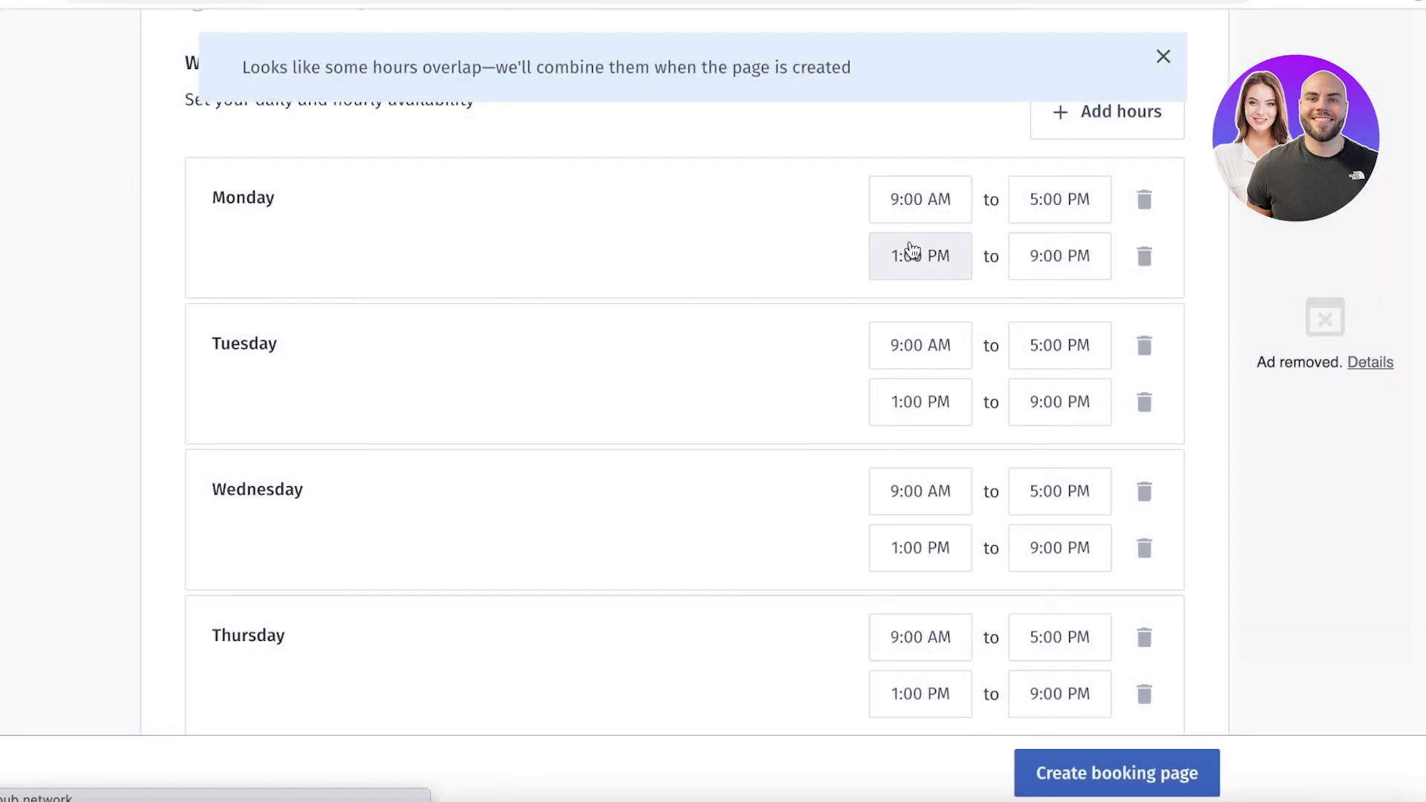
Delete the 9:00 AM to 5:00 PM hours from each day, Monday through Friday
{"action": "left_click", "coordinate": [1145, 200]}
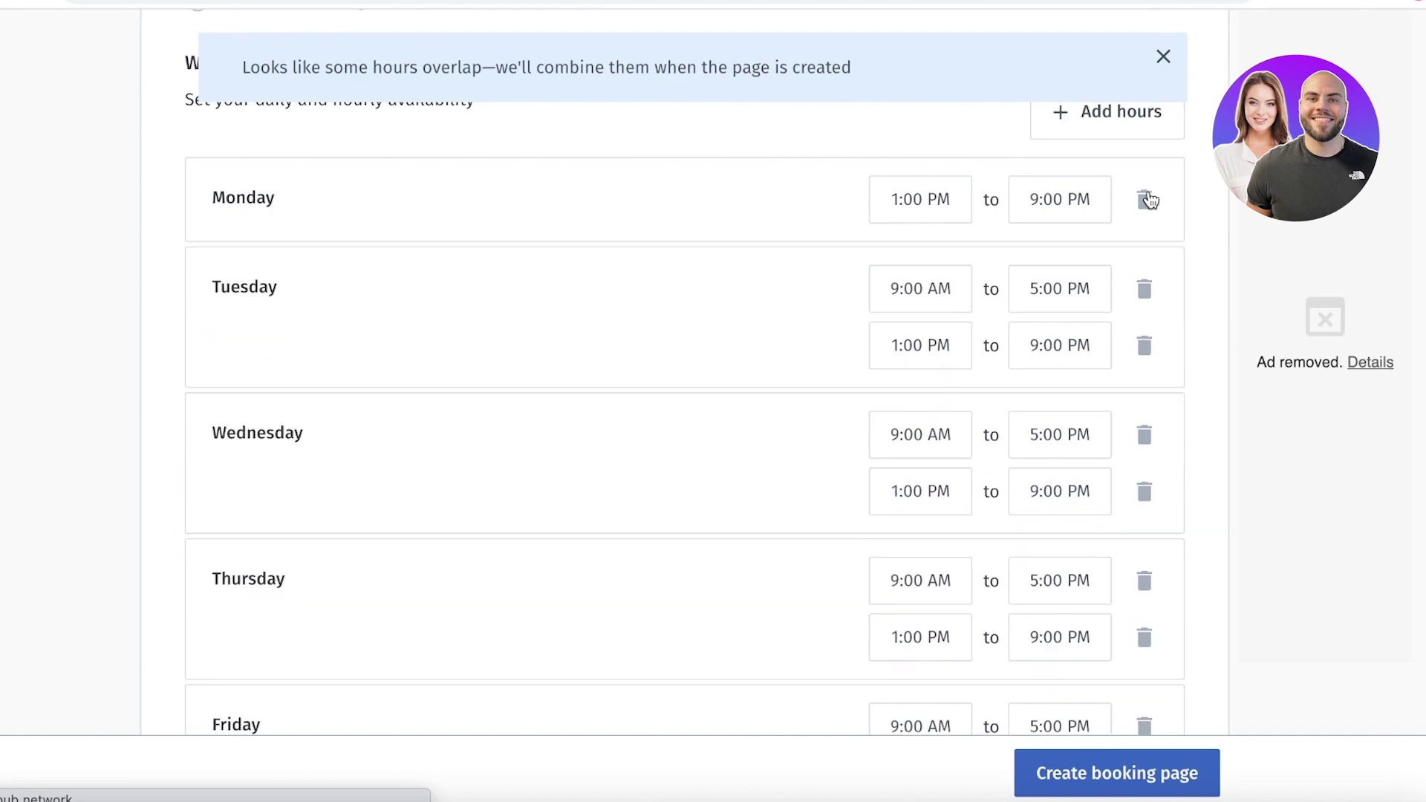
{"action": "left_click", "coordinate": [1144, 288]}
{"action": "left_click", "coordinate": [1142, 383]}
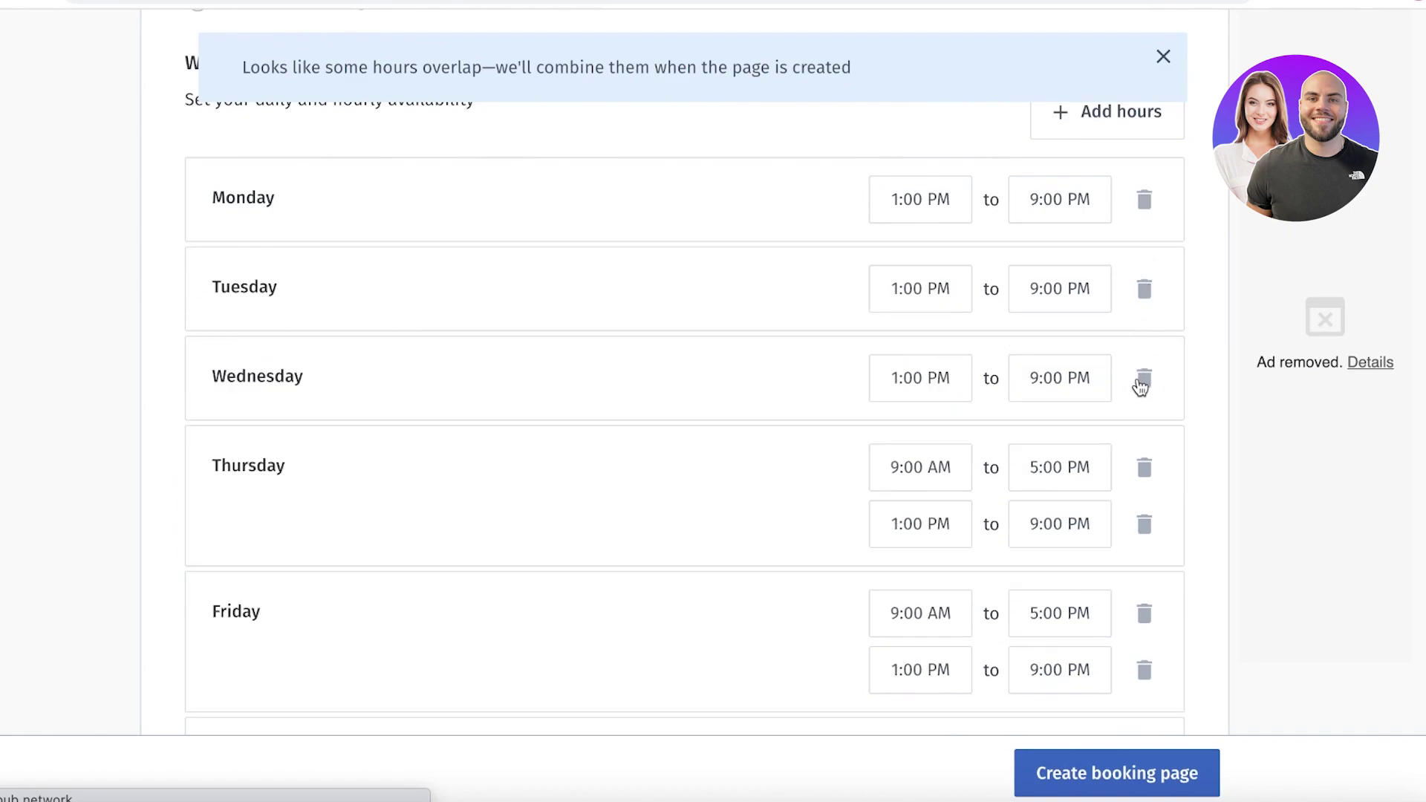
{"action": "left_click", "coordinate": [1142, 467]}
{"action": "left_click", "coordinate": [1146, 554]}
{"action": "scroll", "coordinate": [907, 478], "scroll_direction": "down", "scroll_amount": 3}
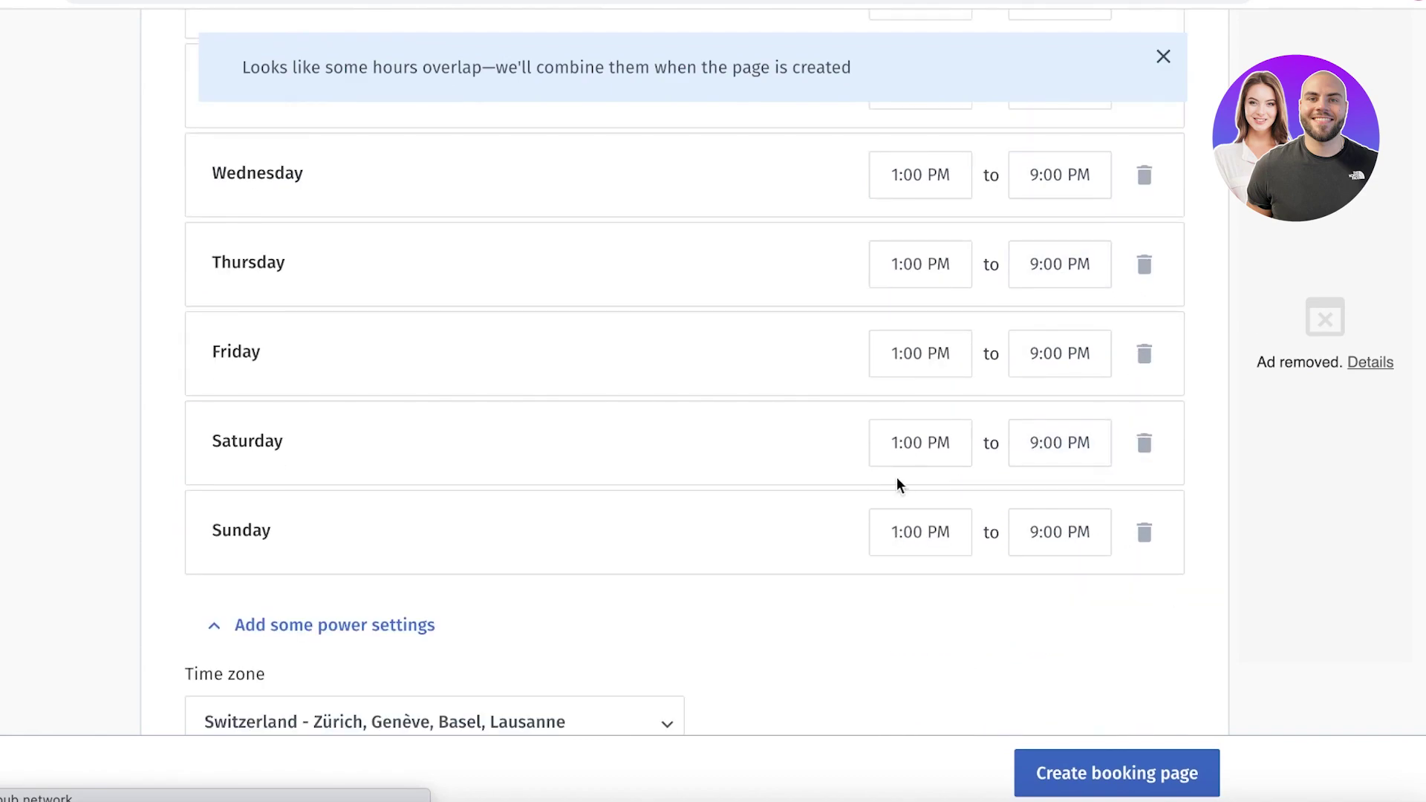
Set the end time of Monday's availability to 3:00 PM
{"action": "scroll", "coordinate": [954, 260], "scroll_direction": "up", "scroll_amount": 3}
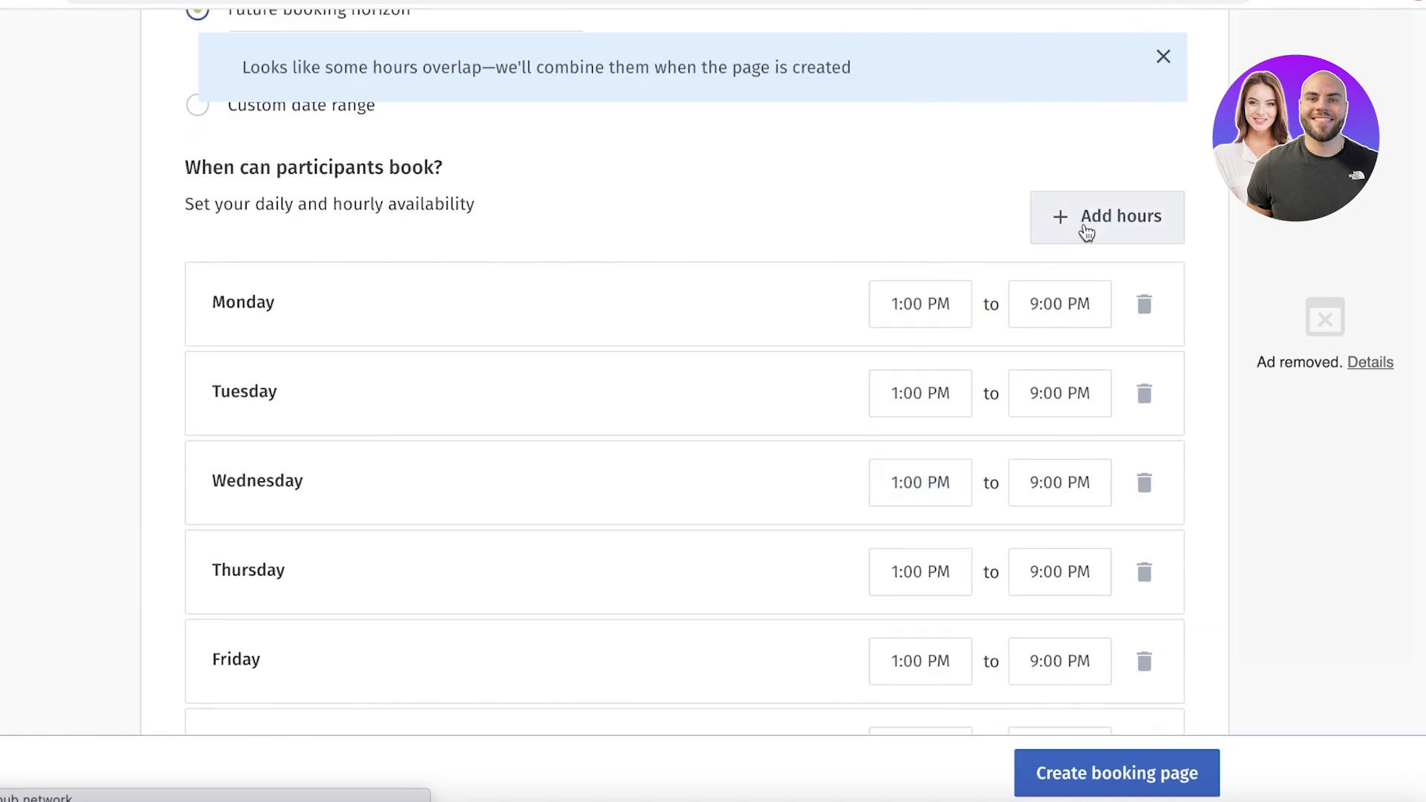
{"action": "left_click", "coordinate": [1029, 310]}
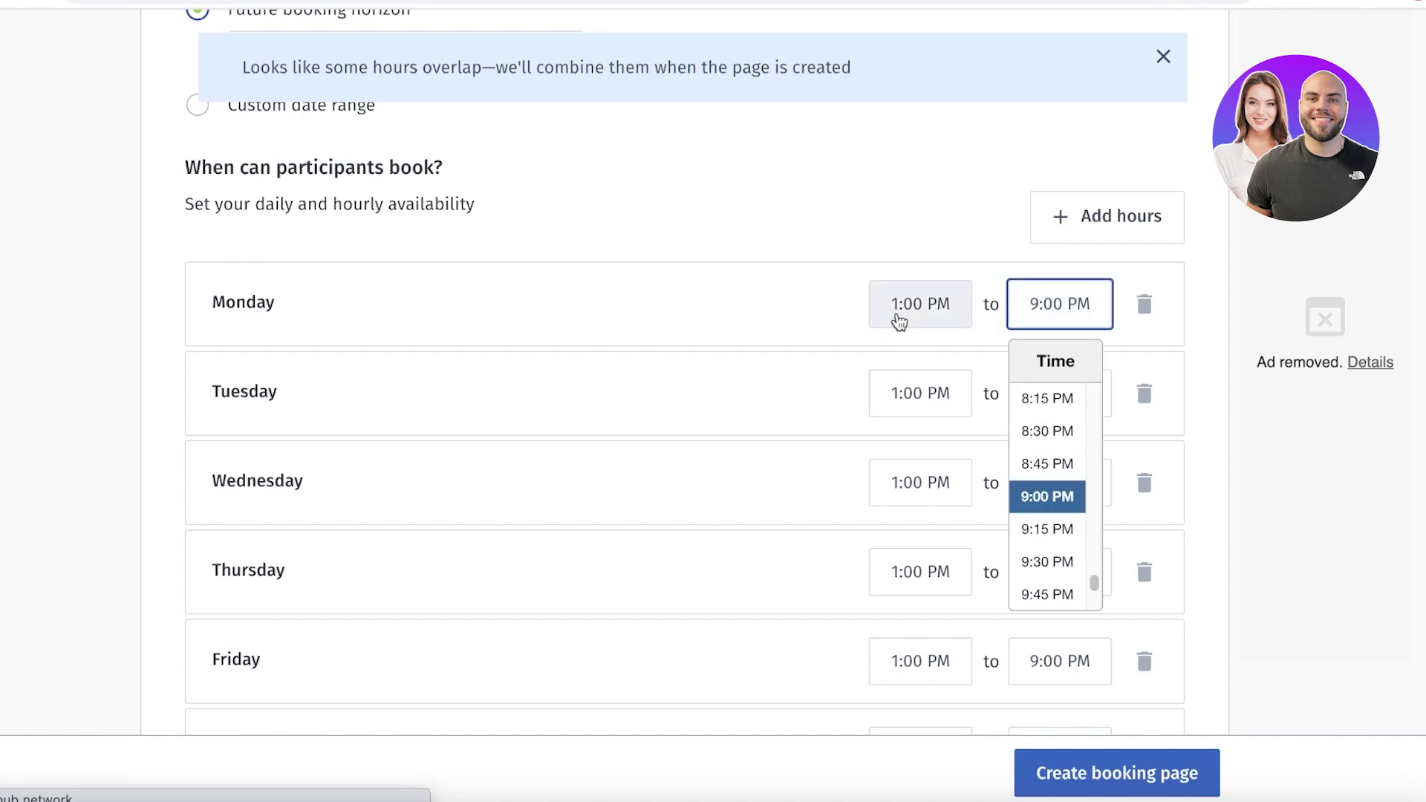
{"action": "scroll", "coordinate": [1022, 449], "scroll_direction": "up", "scroll_amount": 2}
{"action": "scroll", "coordinate": [1051, 550], "scroll_direction": "up", "scroll_amount": 10}
{"action": "scroll", "coordinate": [1058, 631], "scroll_direction": "down", "scroll_amount": 1}
{"action": "left_click", "coordinate": [1047, 661]}
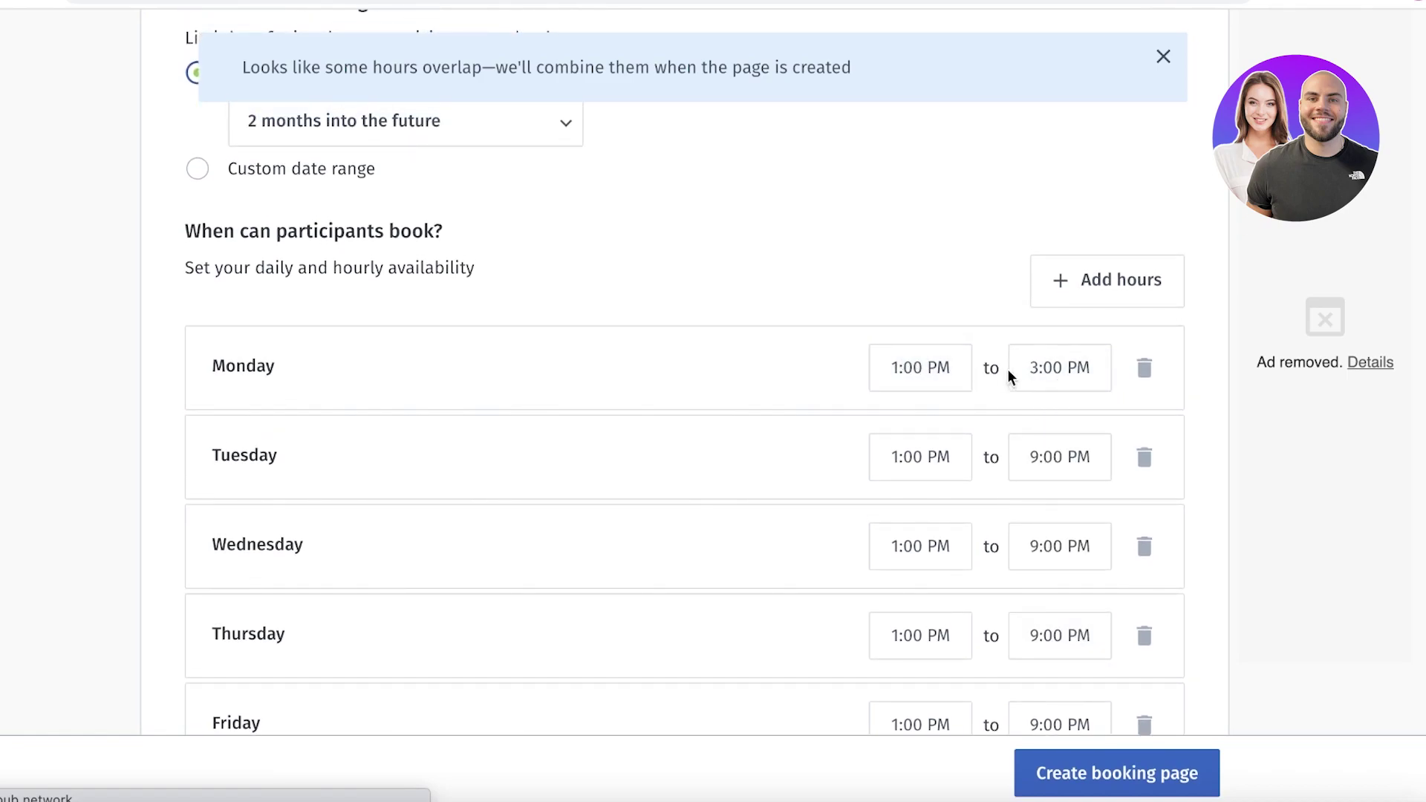
Add a second set of availability hours from 4:00 PM to 9:00 PM for every day, including Saturday and Sunday
{"action": "left_click", "coordinate": [1095, 295]}
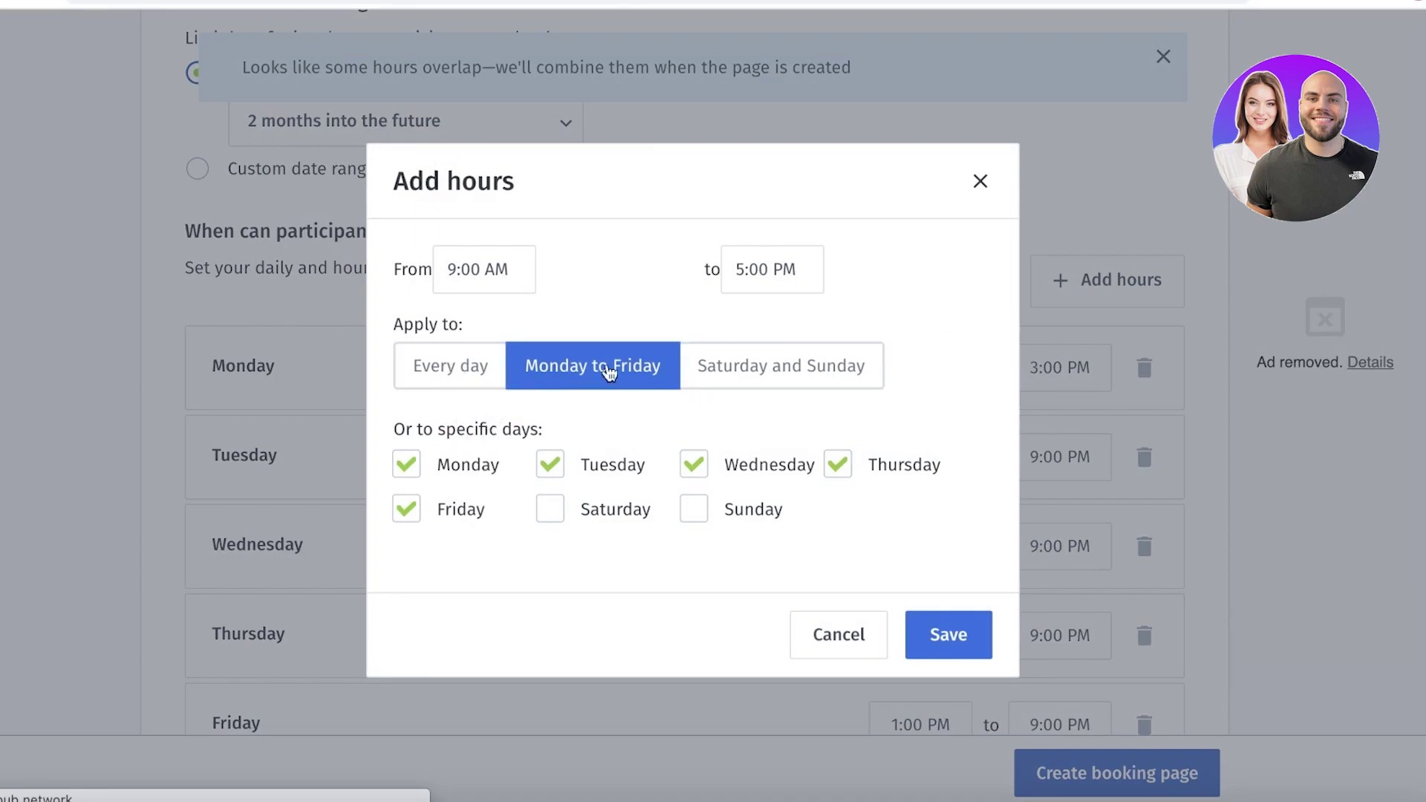
{"action": "left_click", "coordinate": [490, 282]}
{"action": "scroll", "coordinate": [493, 482], "scroll_direction": "down", "scroll_amount": 5}
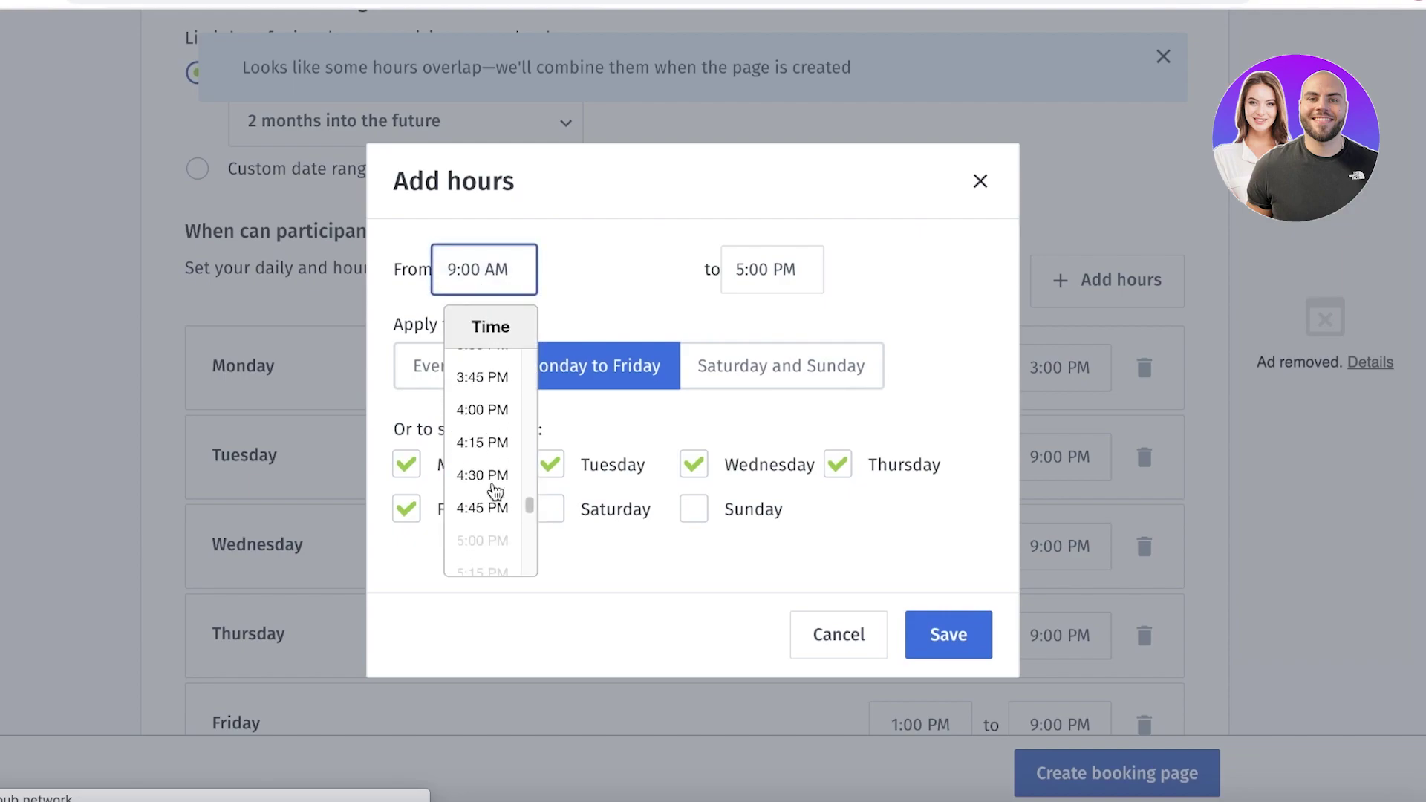
{"action": "left_click", "coordinate": [484, 410]}
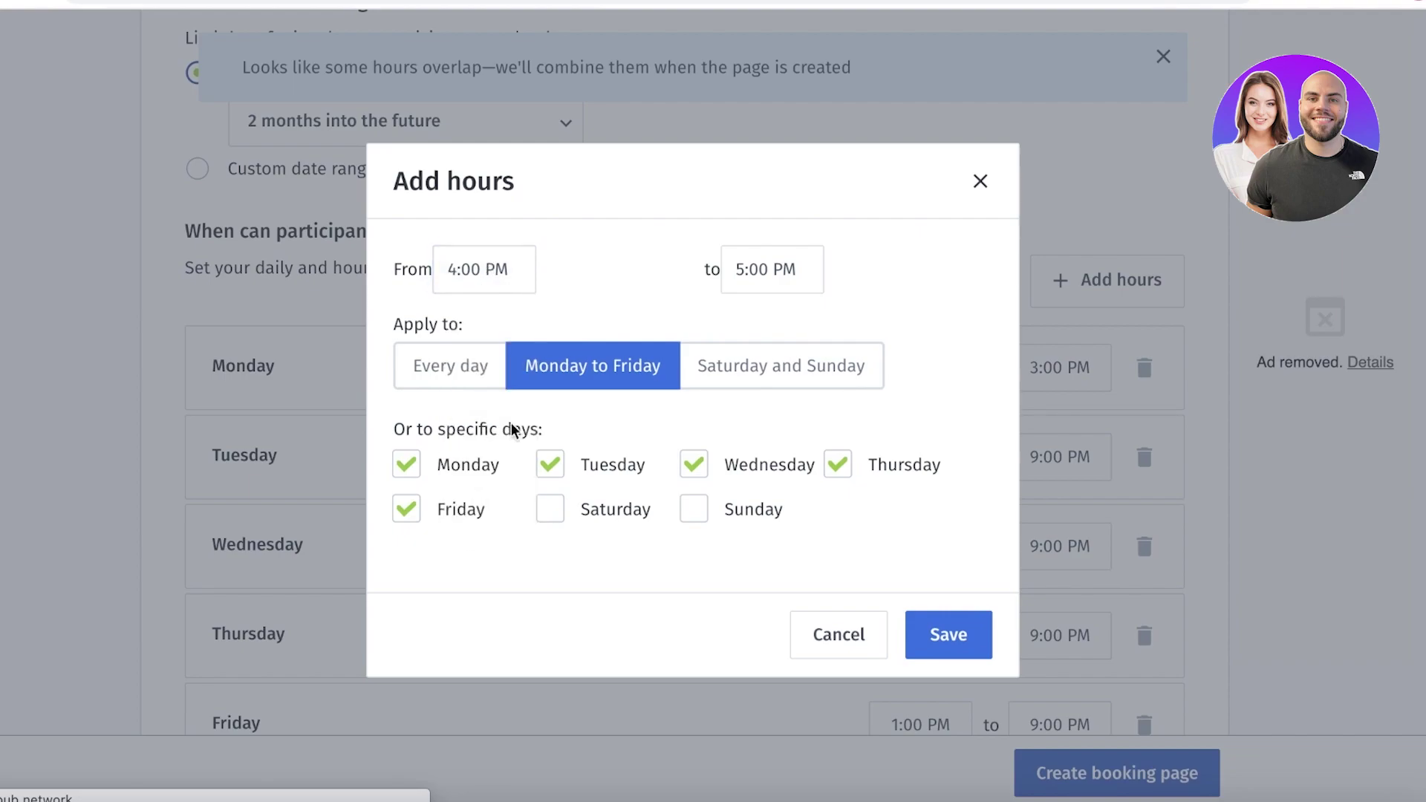
{"action": "left_click", "coordinate": [585, 509]}
{"action": "left_click", "coordinate": [772, 513]}
{"action": "left_click", "coordinate": [743, 271]}
{"action": "scroll", "coordinate": [735, 475], "scroll_direction": "down", "scroll_amount": 7}
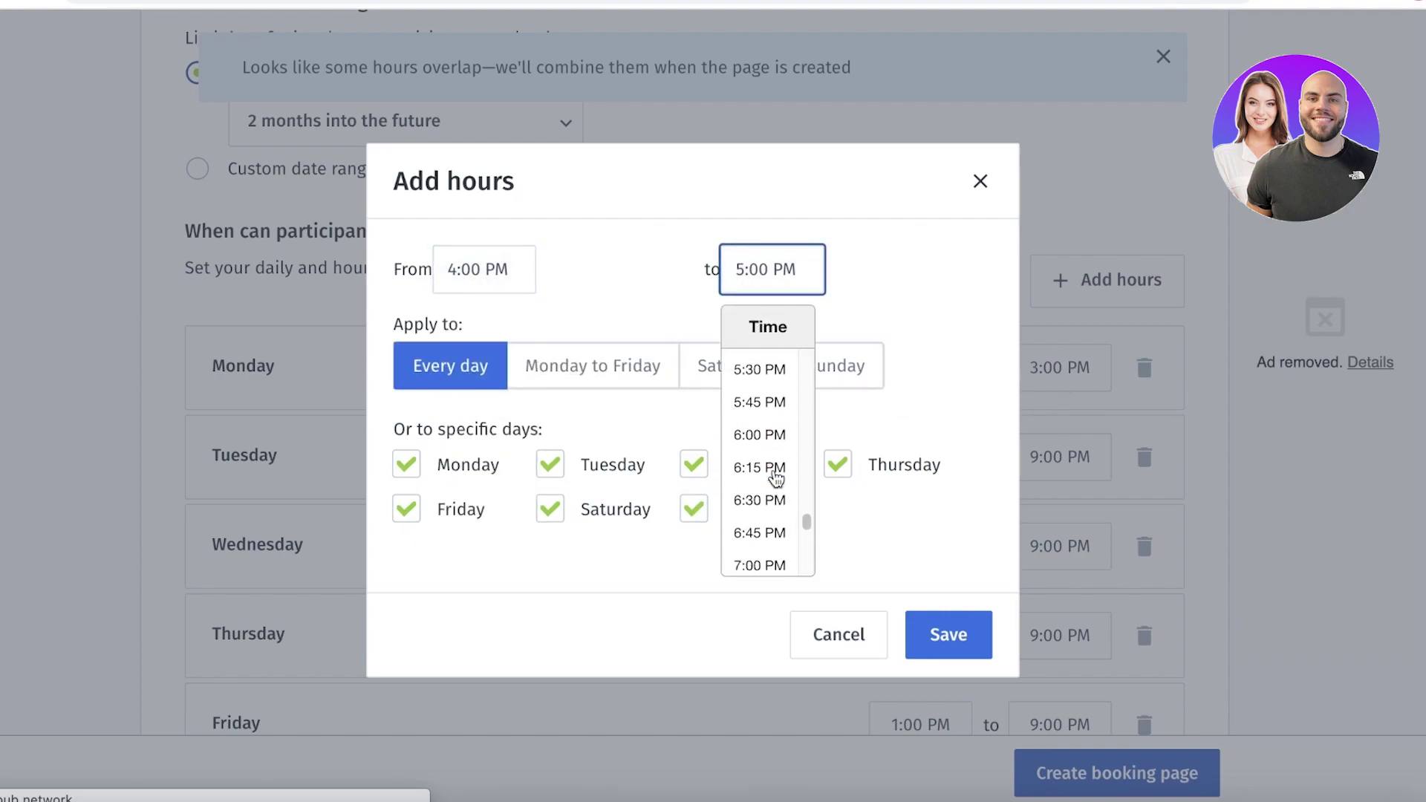
{"action": "scroll", "coordinate": [756, 386], "scroll_direction": "up", "scroll_amount": 1}
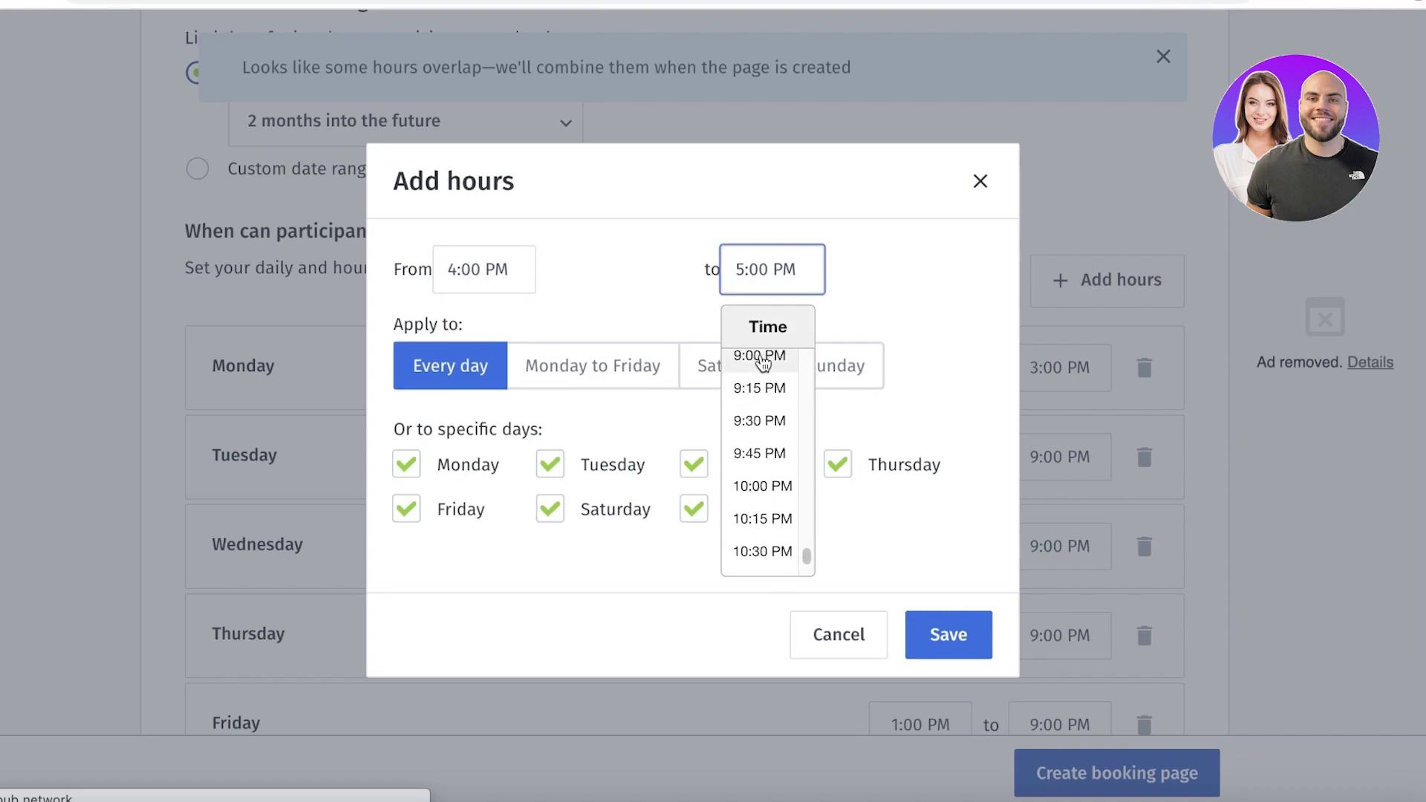
{"action": "left_click", "coordinate": [759, 356]}
{"action": "left_click", "coordinate": [947, 637]}
Review the daily hours and dismiss both notices about overlapping hours
{"action": "scroll", "coordinate": [1060, 410], "scroll_direction": "down", "scroll_amount": 1}
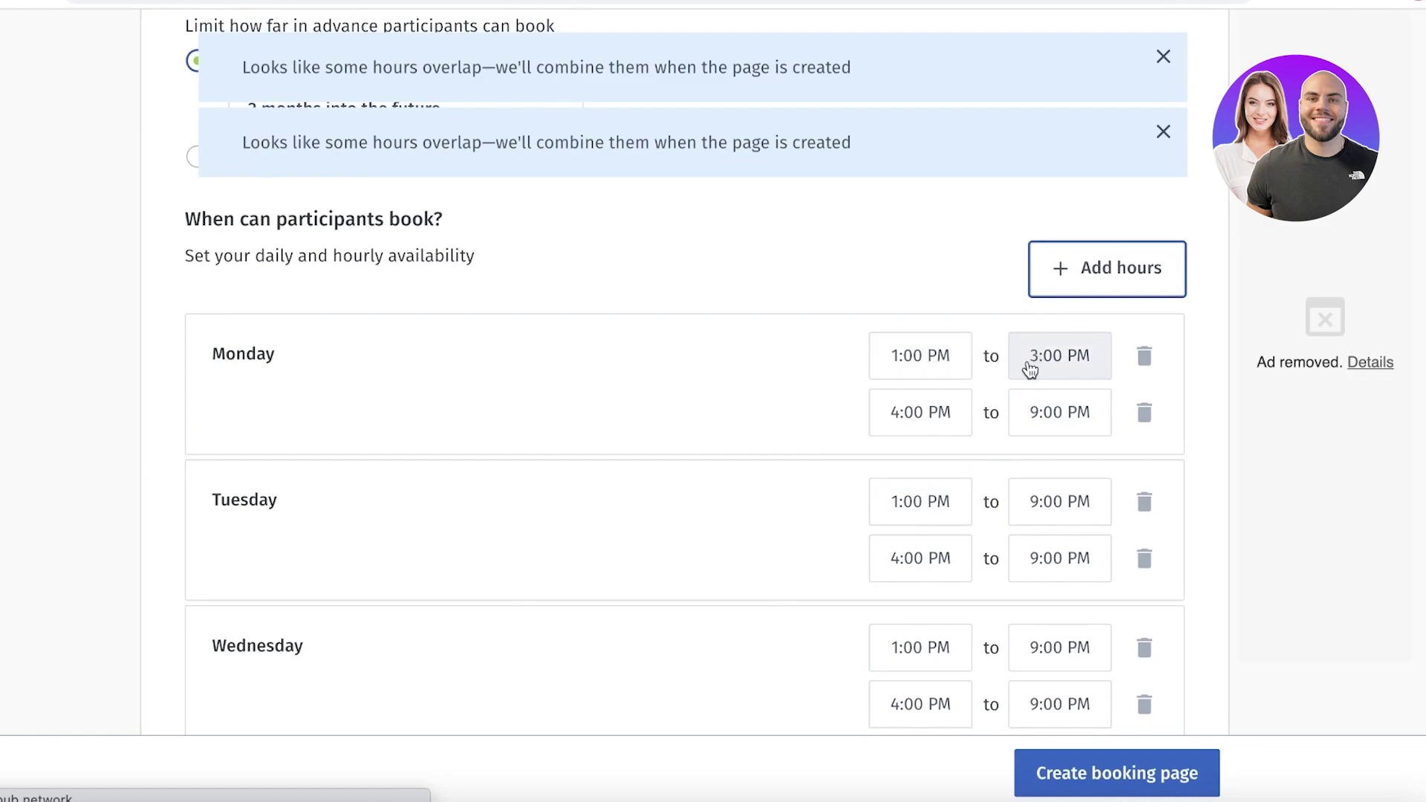
{"action": "scroll", "coordinate": [971, 420], "scroll_direction": "down", "scroll_amount": 4}
{"action": "scroll", "coordinate": [1045, 248], "scroll_direction": "up", "scroll_amount": 2}
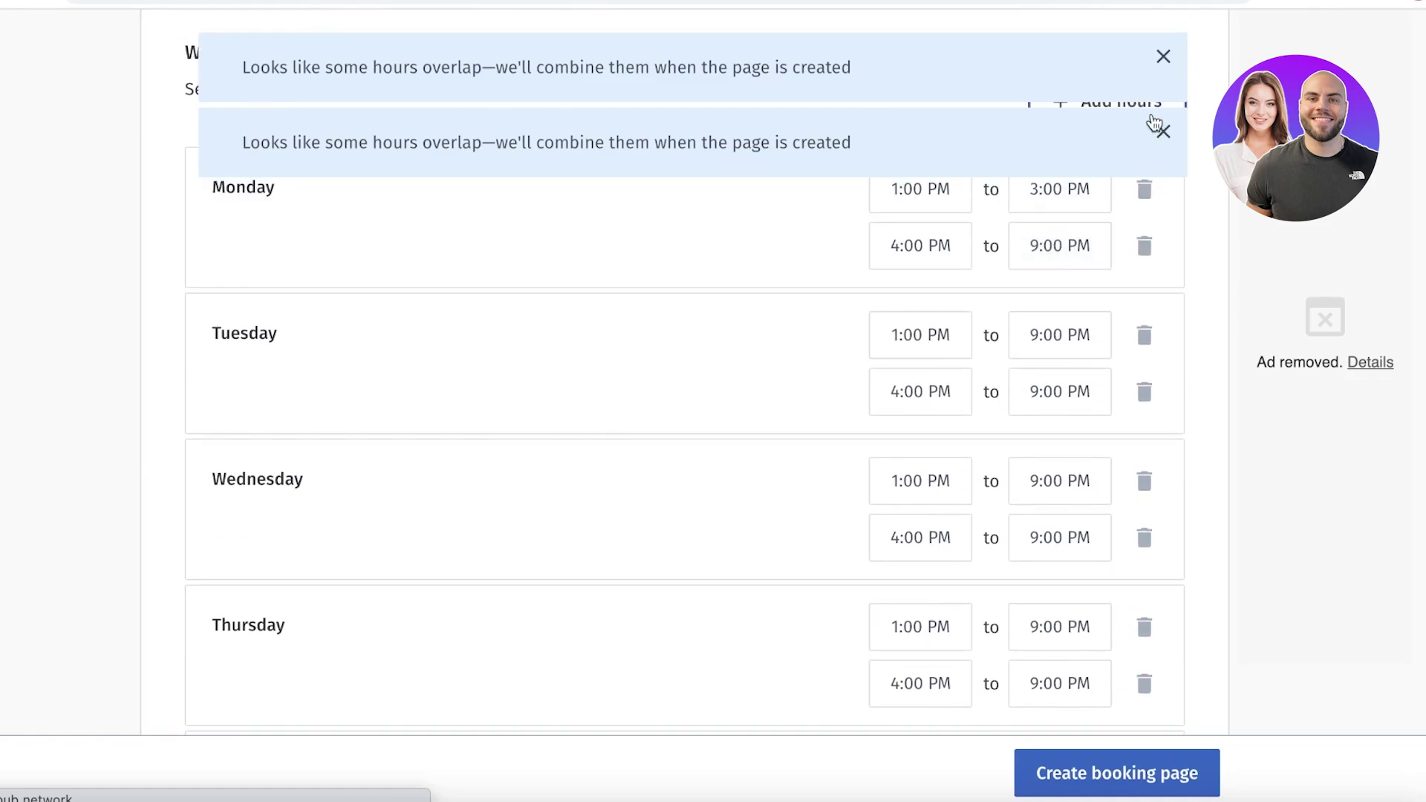
{"action": "left_click", "coordinate": [1163, 57]}
{"action": "left_click", "coordinate": [1163, 58]}
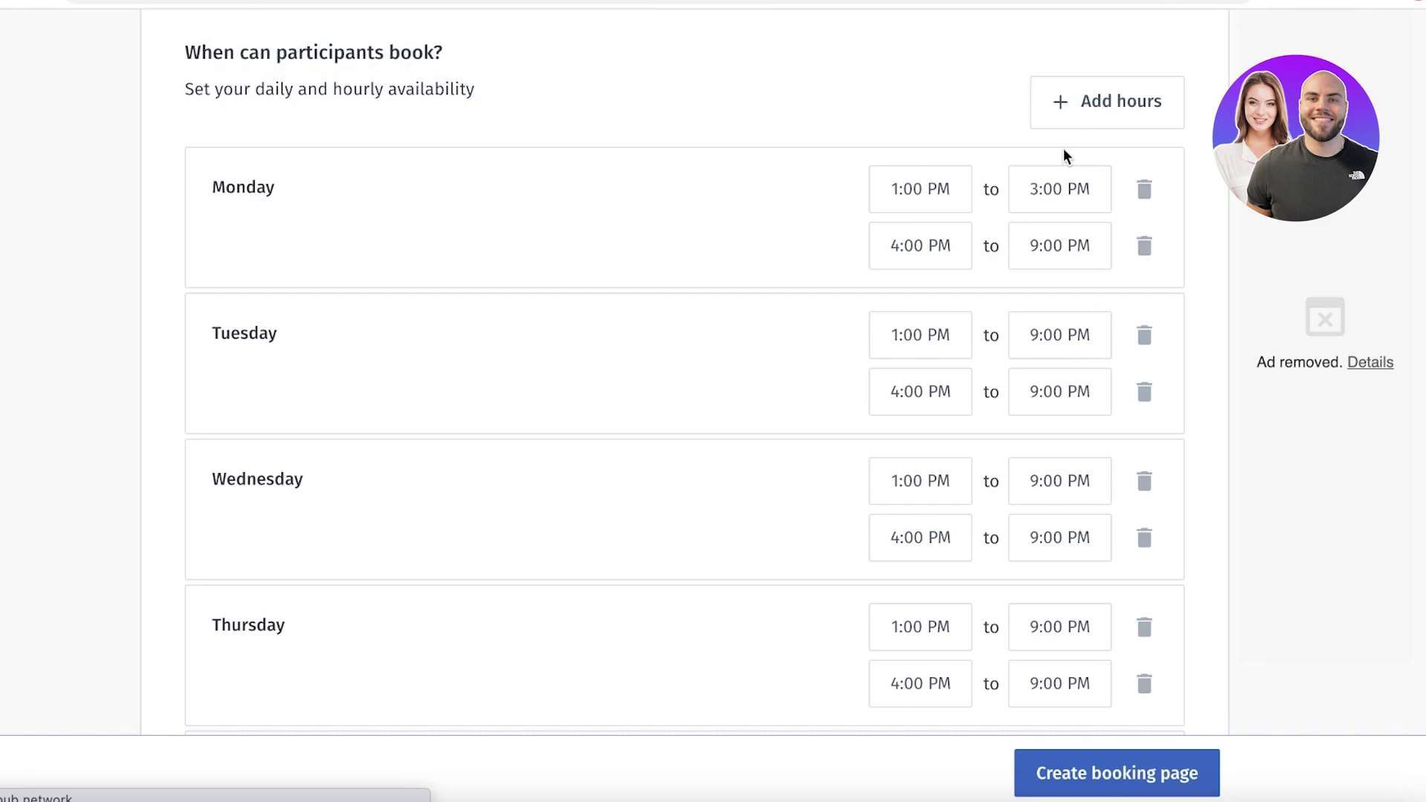
In the power settings, set the booking intervals to 5 minutes and the buffer time between bookings to 5 minutes
{"action": "scroll", "coordinate": [1062, 155], "scroll_direction": "down", "scroll_amount": 10}
{"action": "scroll", "coordinate": [871, 233], "scroll_direction": "down", "scroll_amount": 4}
{"action": "scroll", "coordinate": [309, 210], "scroll_direction": "up", "scroll_amount": 1}
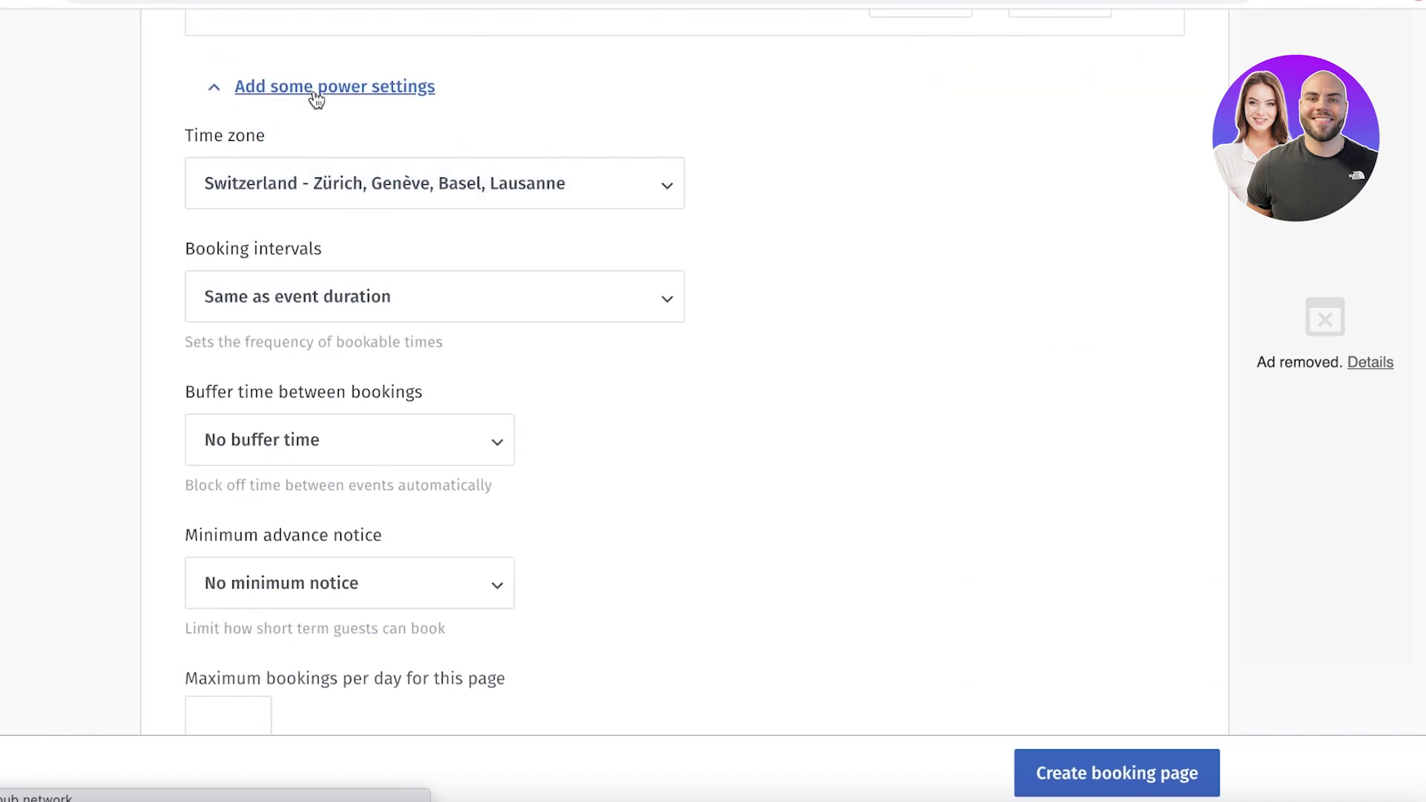
{"action": "left_click", "coordinate": [233, 299]}
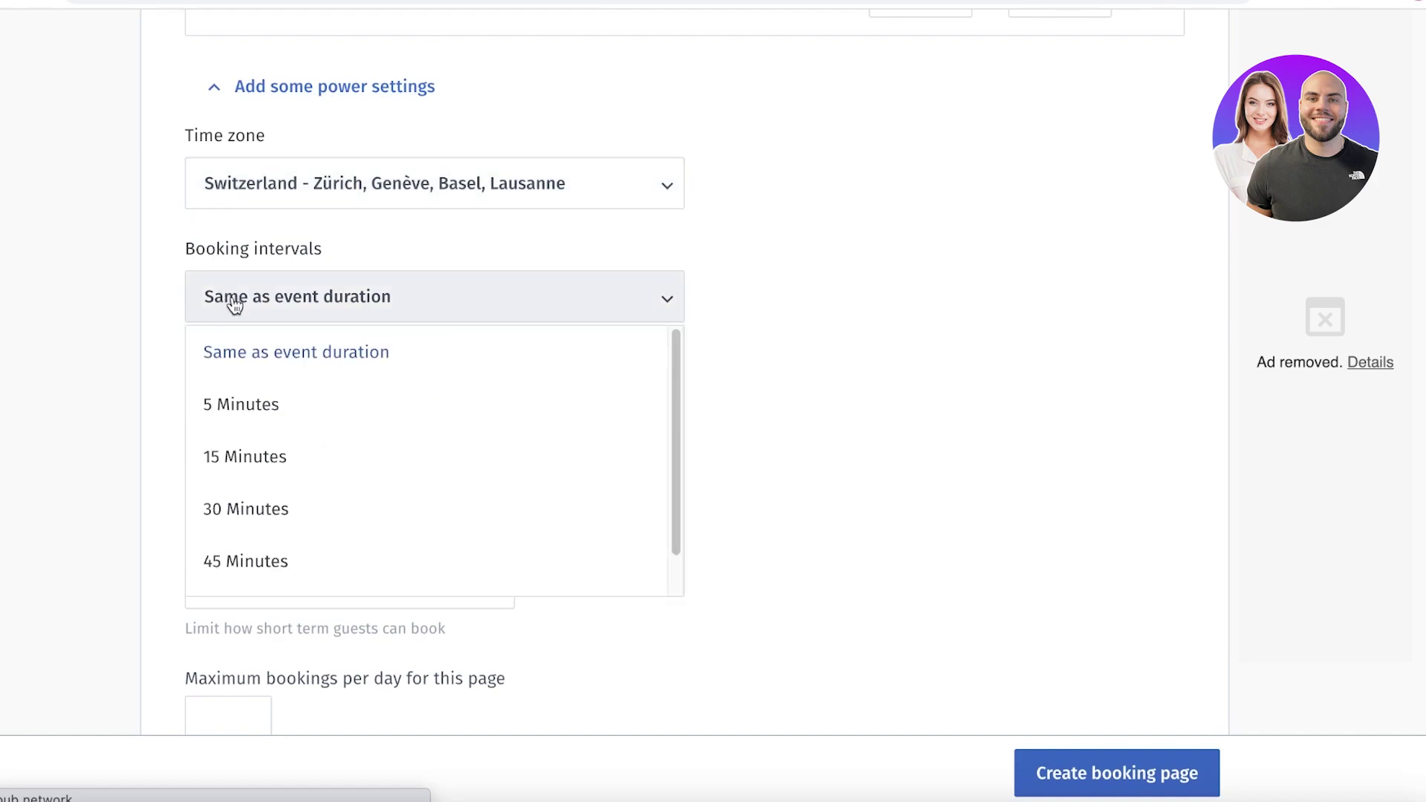
{"action": "left_click", "coordinate": [222, 404]}
{"action": "left_click", "coordinate": [234, 299]}
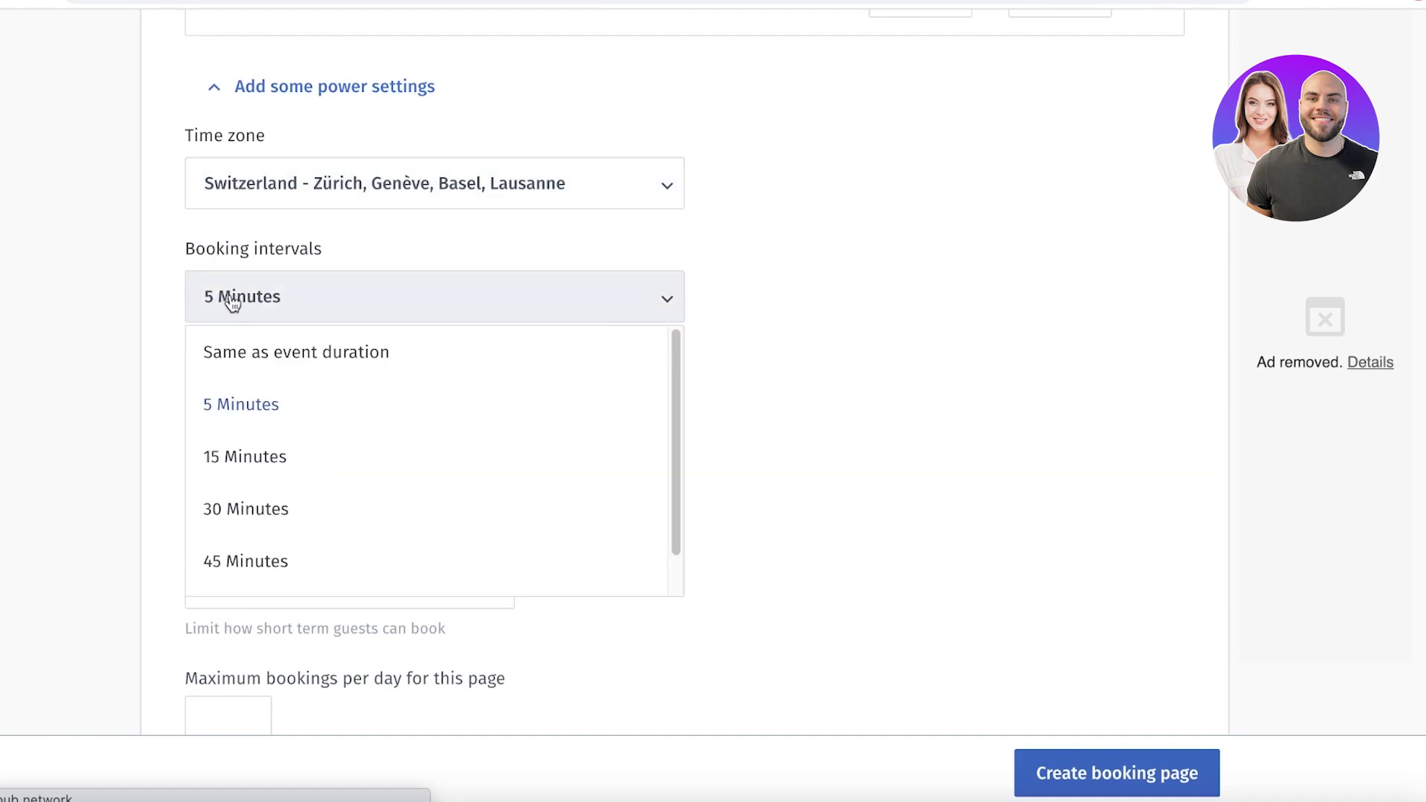
{"action": "scroll", "coordinate": [242, 460], "scroll_direction": "down", "scroll_amount": 1}
{"action": "left_click", "coordinate": [862, 221]}
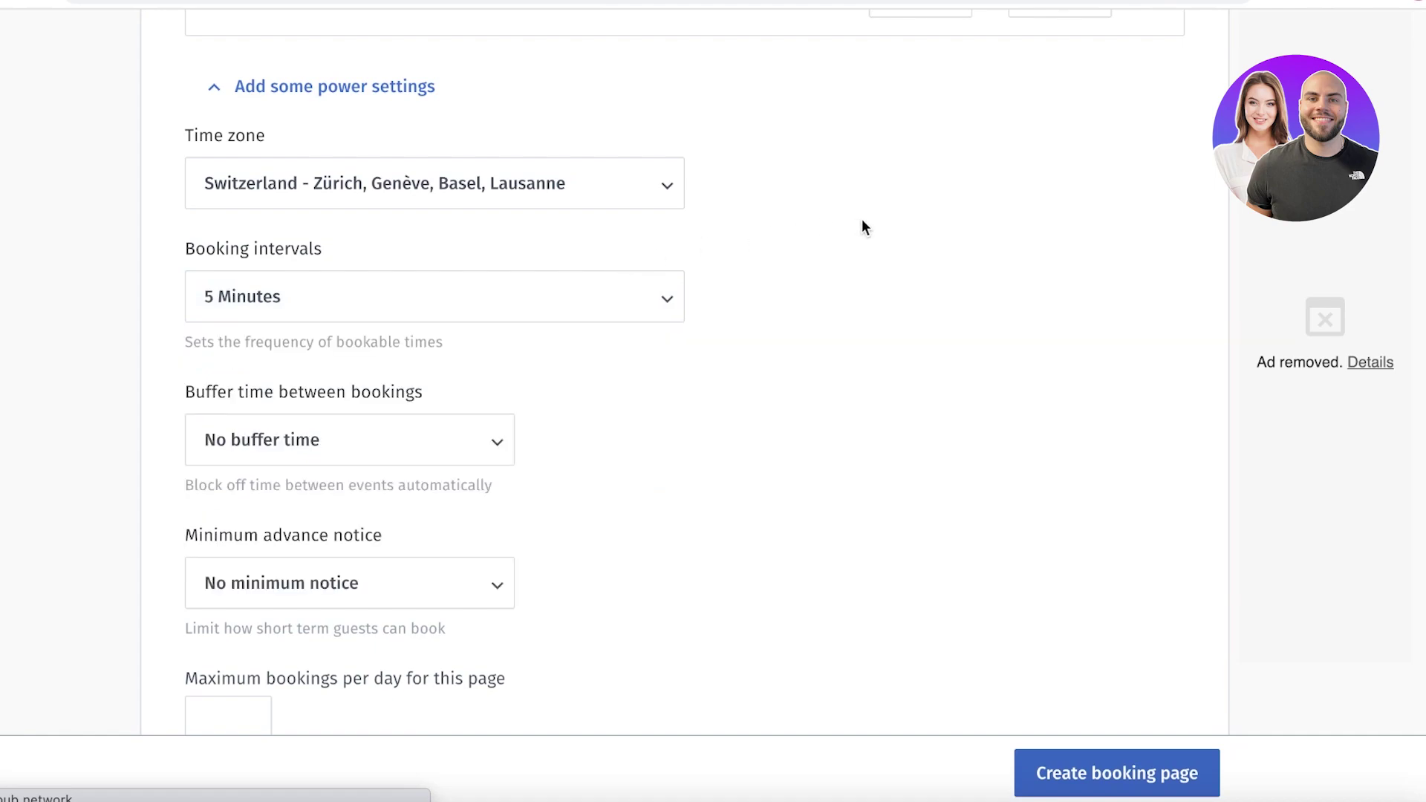
{"action": "left_click", "coordinate": [309, 468]}
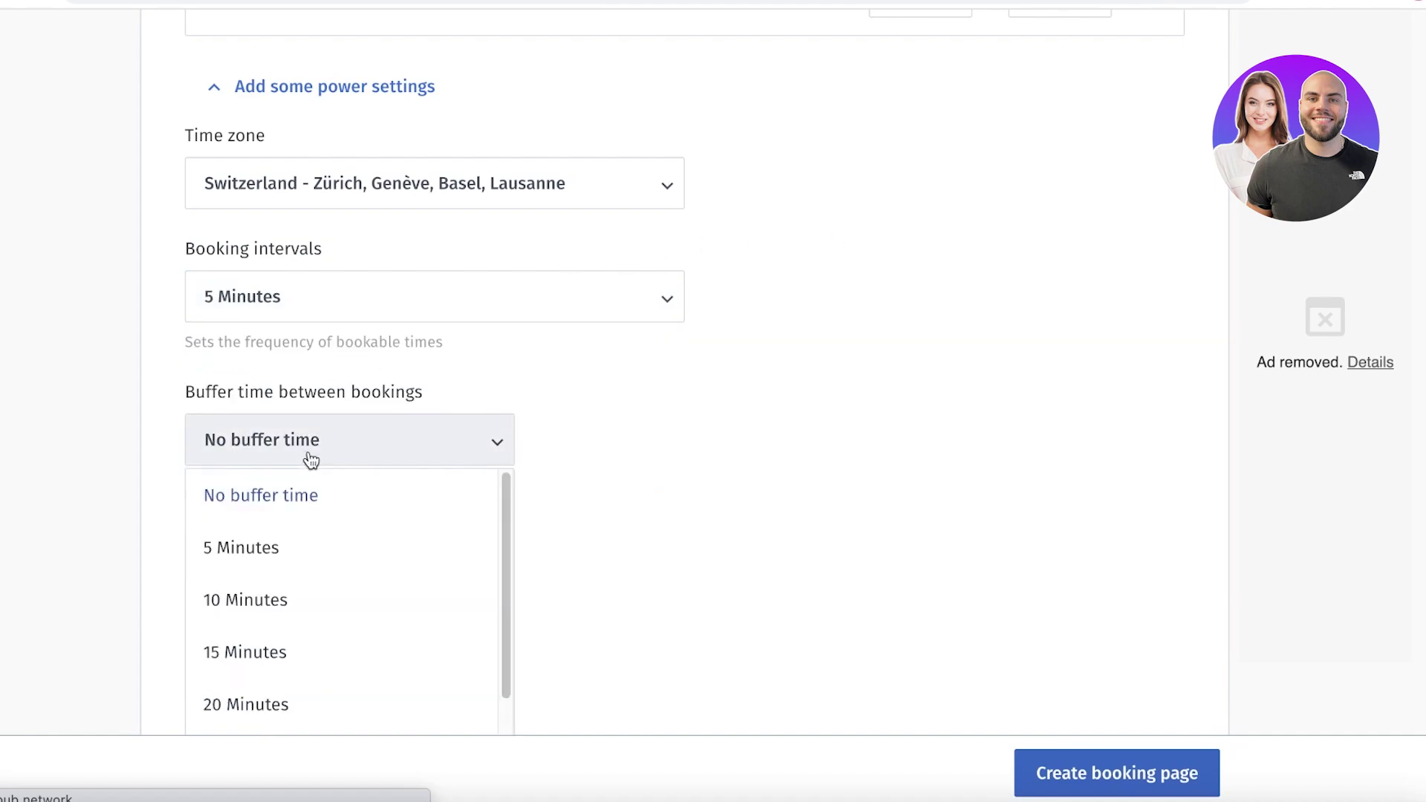
{"action": "left_click", "coordinate": [296, 532]}
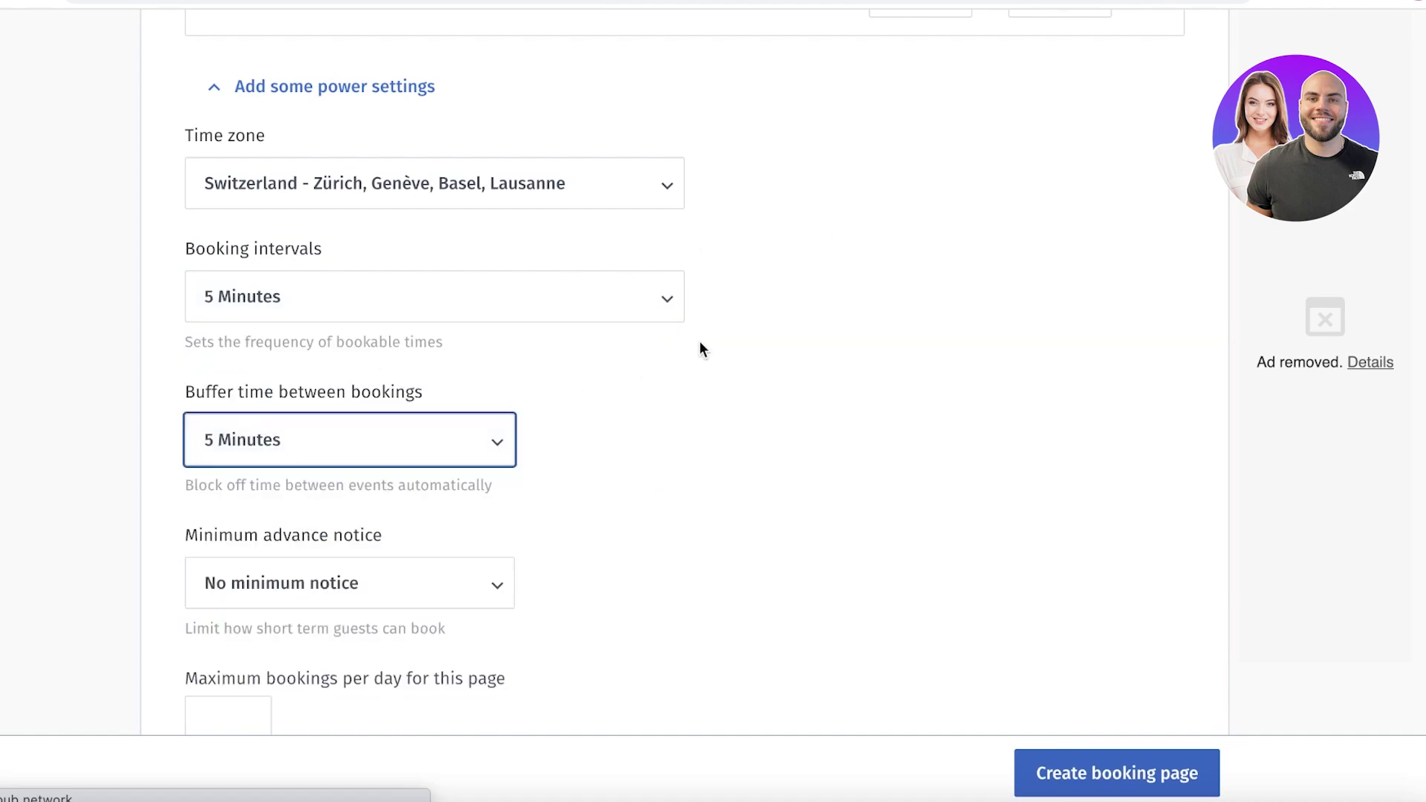
Set the minimum advance notice to 30 minutes and the maximum bookings per day for the page to 6
{"action": "scroll", "coordinate": [403, 455], "scroll_direction": "down", "scroll_amount": 1}
{"action": "left_click", "coordinate": [376, 532]}
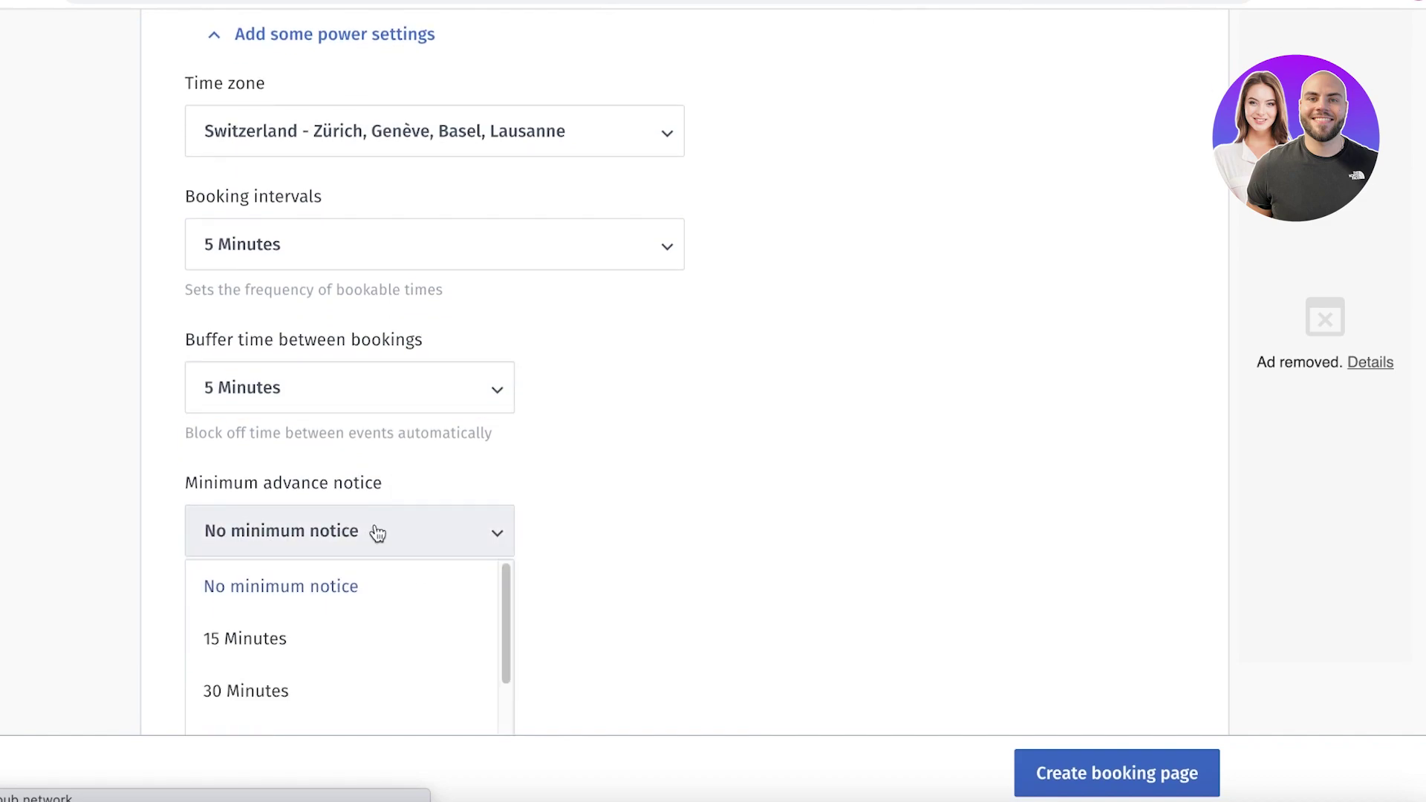
{"action": "scroll", "coordinate": [417, 520], "scroll_direction": "down", "scroll_amount": 7}
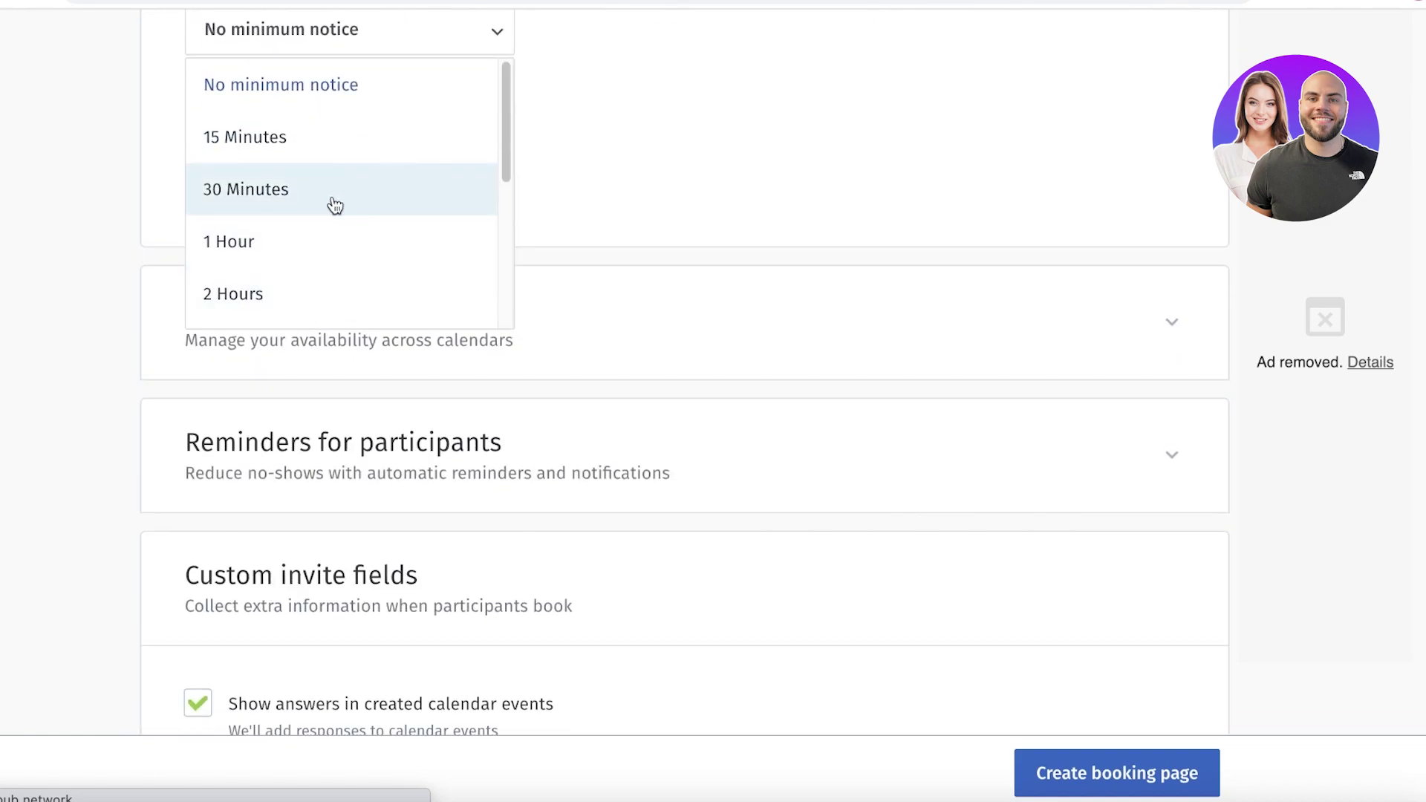
{"action": "left_click", "coordinate": [281, 211]}
{"action": "left_click", "coordinate": [674, 143]}
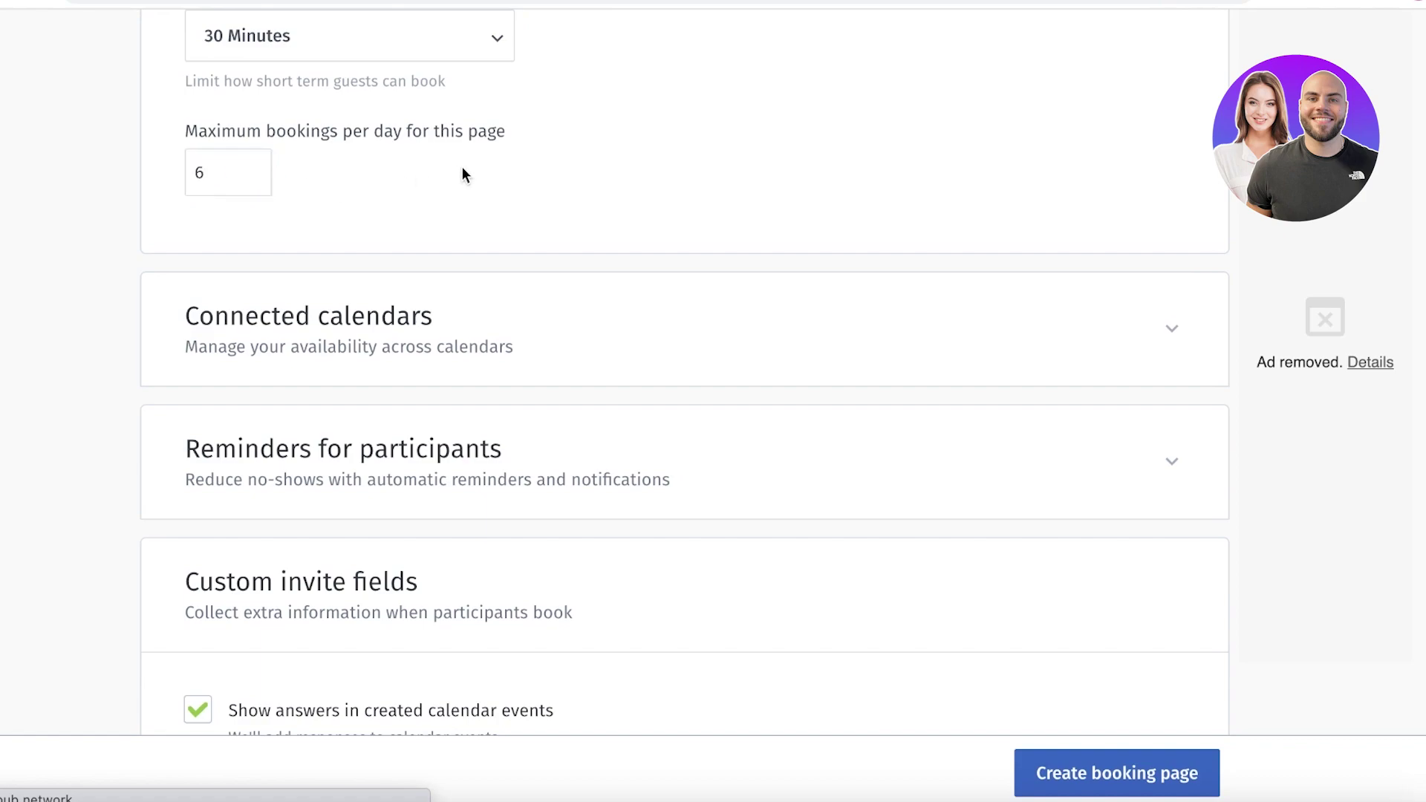
Expand the connected calendars section to view which calendars are checked for conflicts
{"action": "scroll", "coordinate": [341, 319], "scroll_direction": "down", "scroll_amount": 1}
{"action": "scroll", "coordinate": [579, 223], "scroll_direction": "down", "scroll_amount": 1}
{"action": "left_click", "coordinate": [609, 245]}
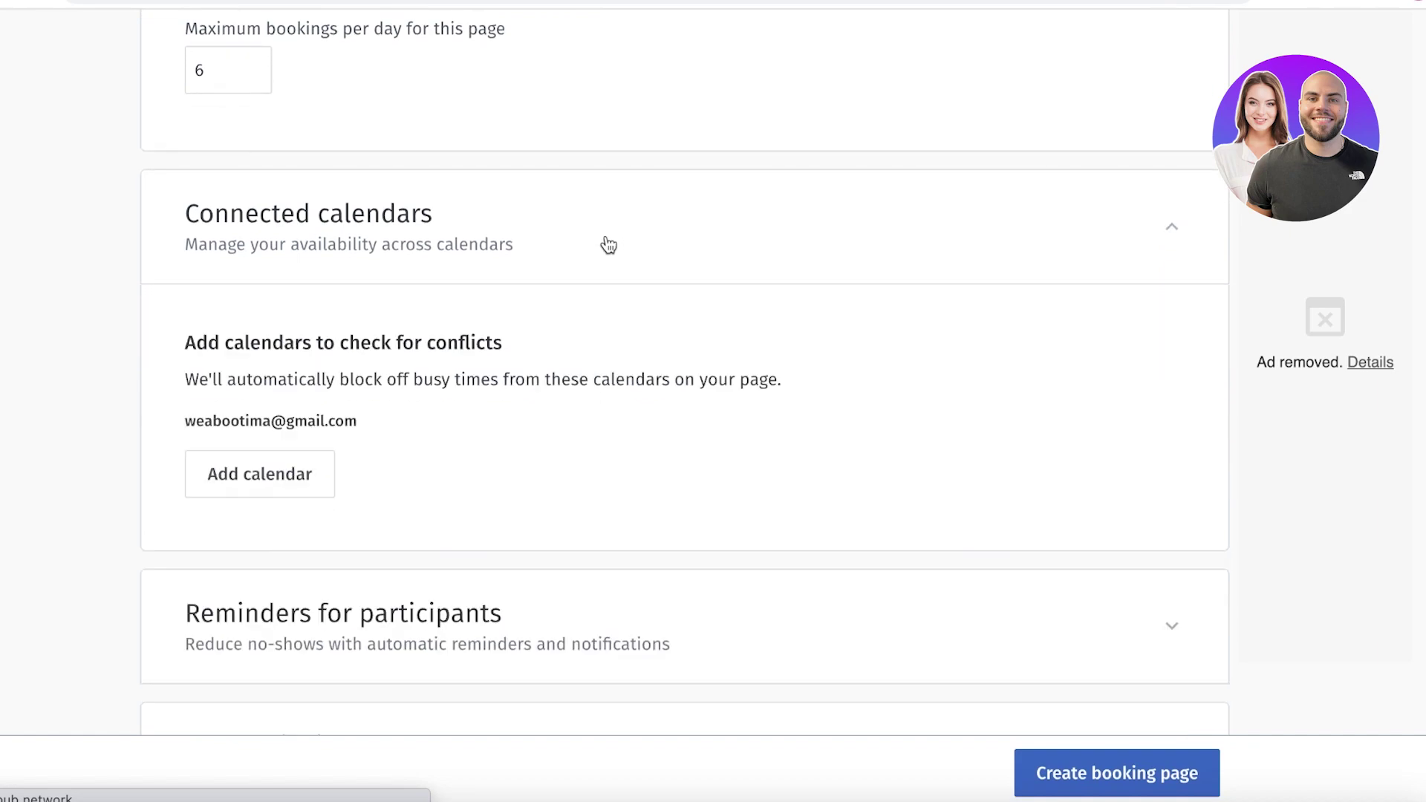
{"action": "left_click", "coordinate": [607, 245]}
{"action": "left_click", "coordinate": [586, 260]}
Expand the reminders for participants section and enable automatic booking reminders
{"action": "scroll", "coordinate": [256, 357], "scroll_direction": "down", "scroll_amount": 2}
{"action": "scroll", "coordinate": [297, 386], "scroll_direction": "down", "scroll_amount": 2}
{"action": "left_click", "coordinate": [340, 408]}
{"action": "scroll", "coordinate": [338, 407], "scroll_direction": "down", "scroll_amount": 4}
{"action": "left_click", "coordinate": [325, 420]}
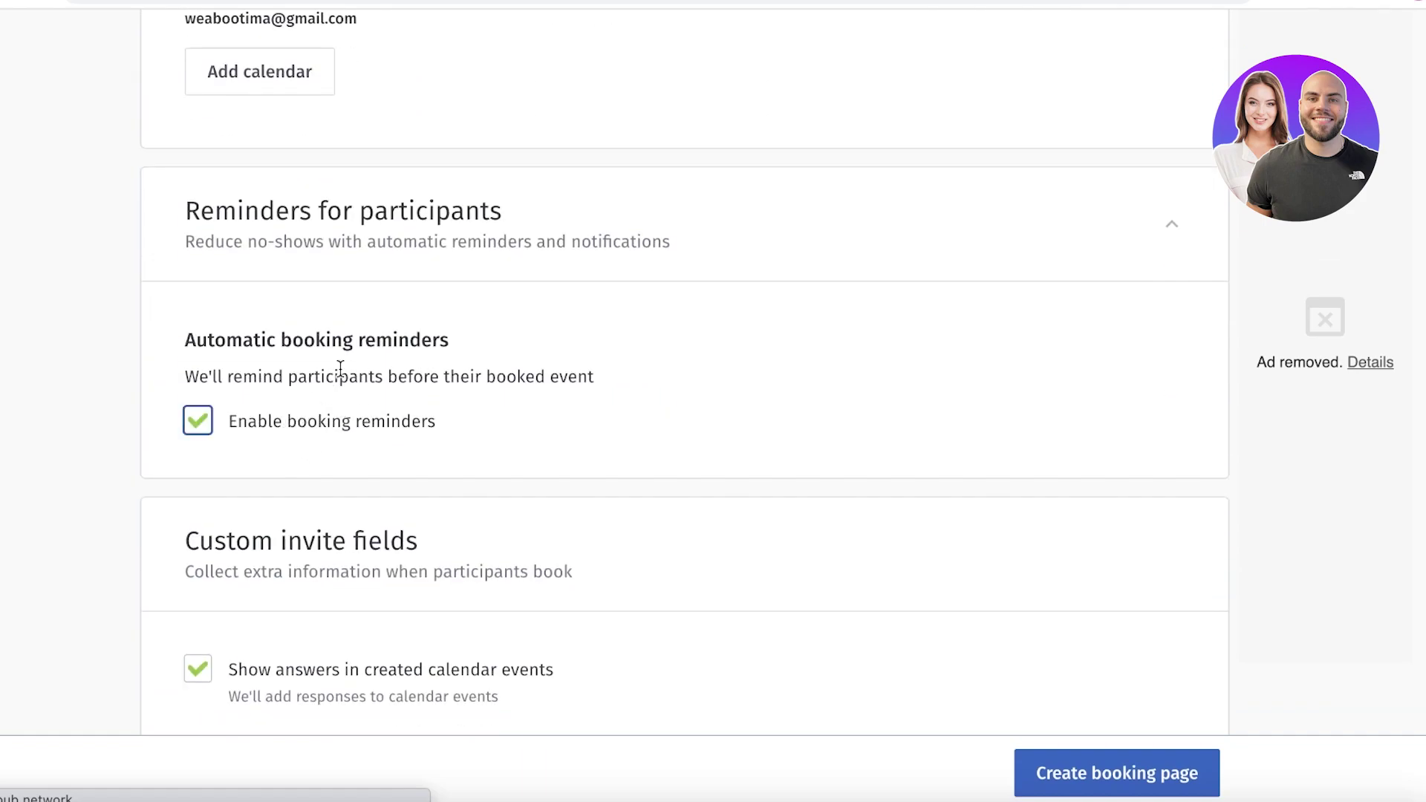
Review the custom invite fields, add an extra blank field and delete it again
{"action": "scroll", "coordinate": [341, 365], "scroll_direction": "down", "scroll_amount": 5}
{"action": "scroll", "coordinate": [718, 223], "scroll_direction": "down", "scroll_amount": 4}
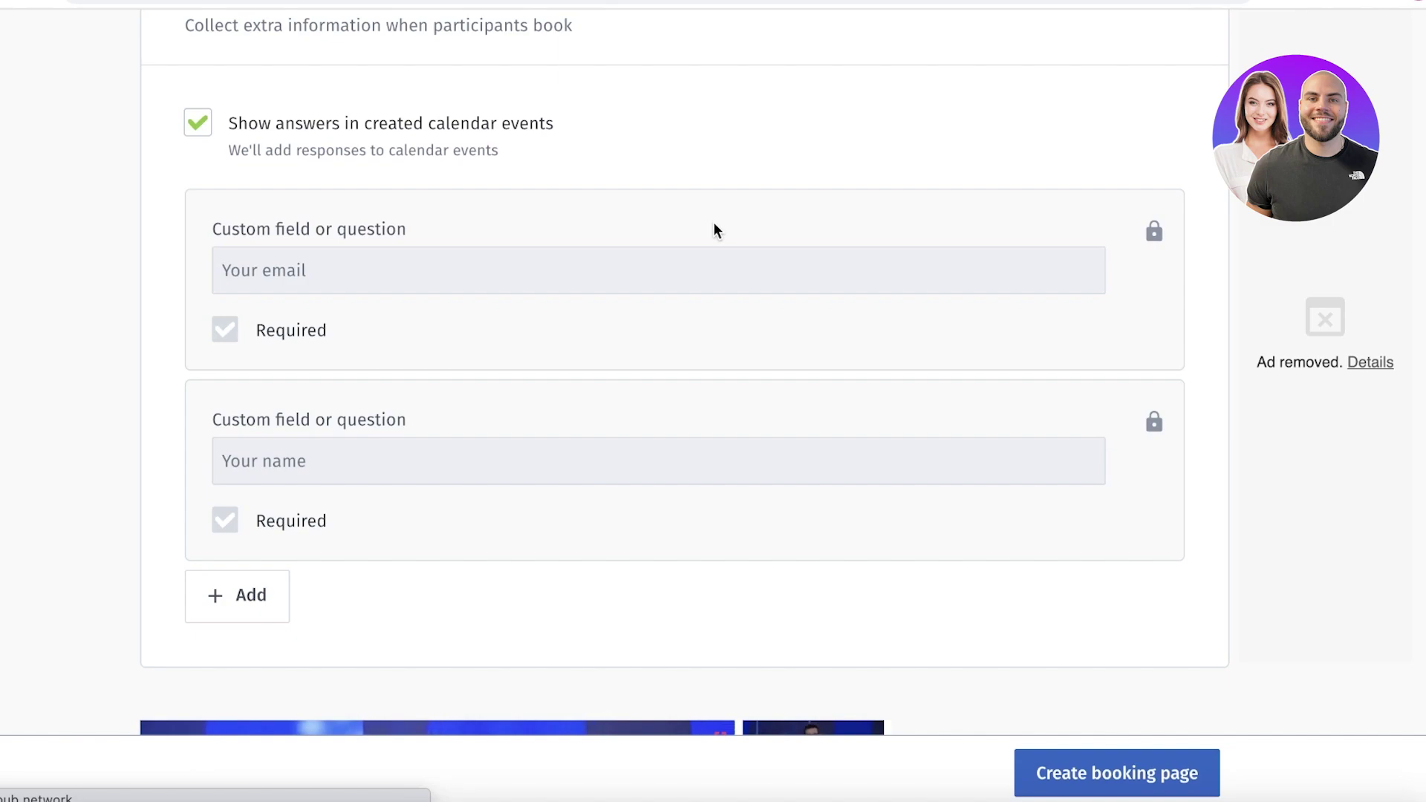
{"action": "scroll", "coordinate": [520, 208], "scroll_direction": "up", "scroll_amount": 4}
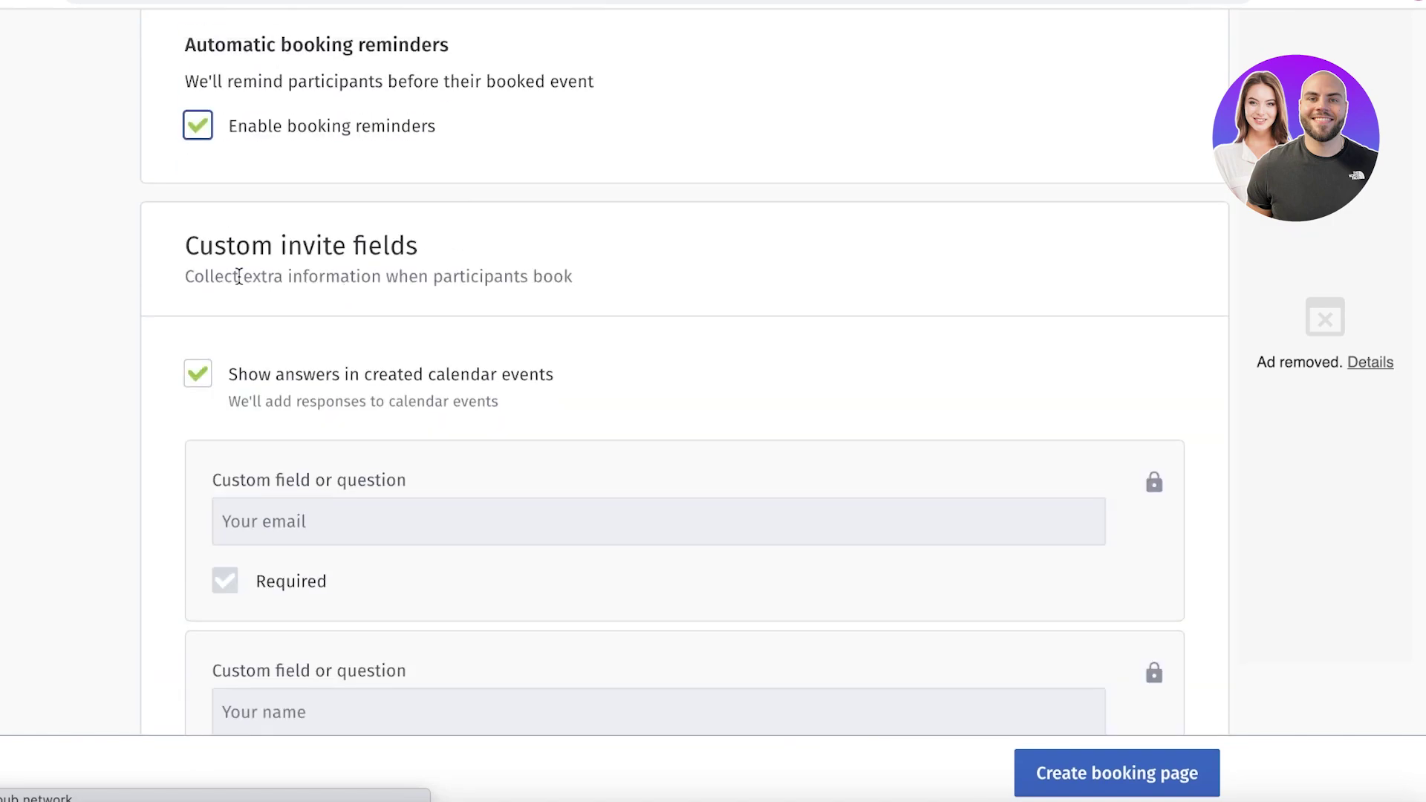
{"action": "scroll", "coordinate": [239, 349], "scroll_direction": "down", "scroll_amount": 2}
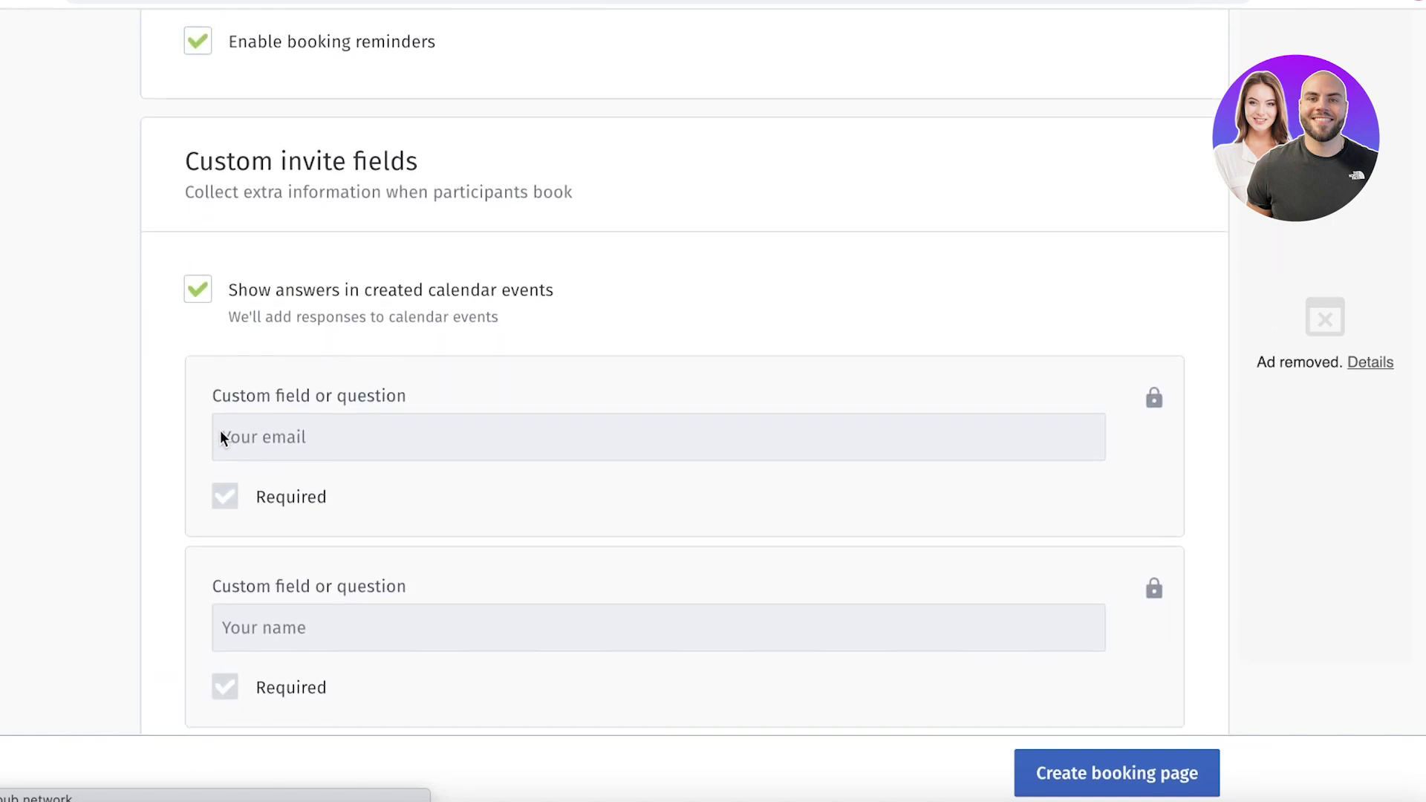
{"action": "scroll", "coordinate": [218, 434], "scroll_direction": "down", "scroll_amount": 1}
{"action": "scroll", "coordinate": [215, 438], "scroll_direction": "down", "scroll_amount": 9}
{"action": "left_click", "coordinate": [267, 198]}
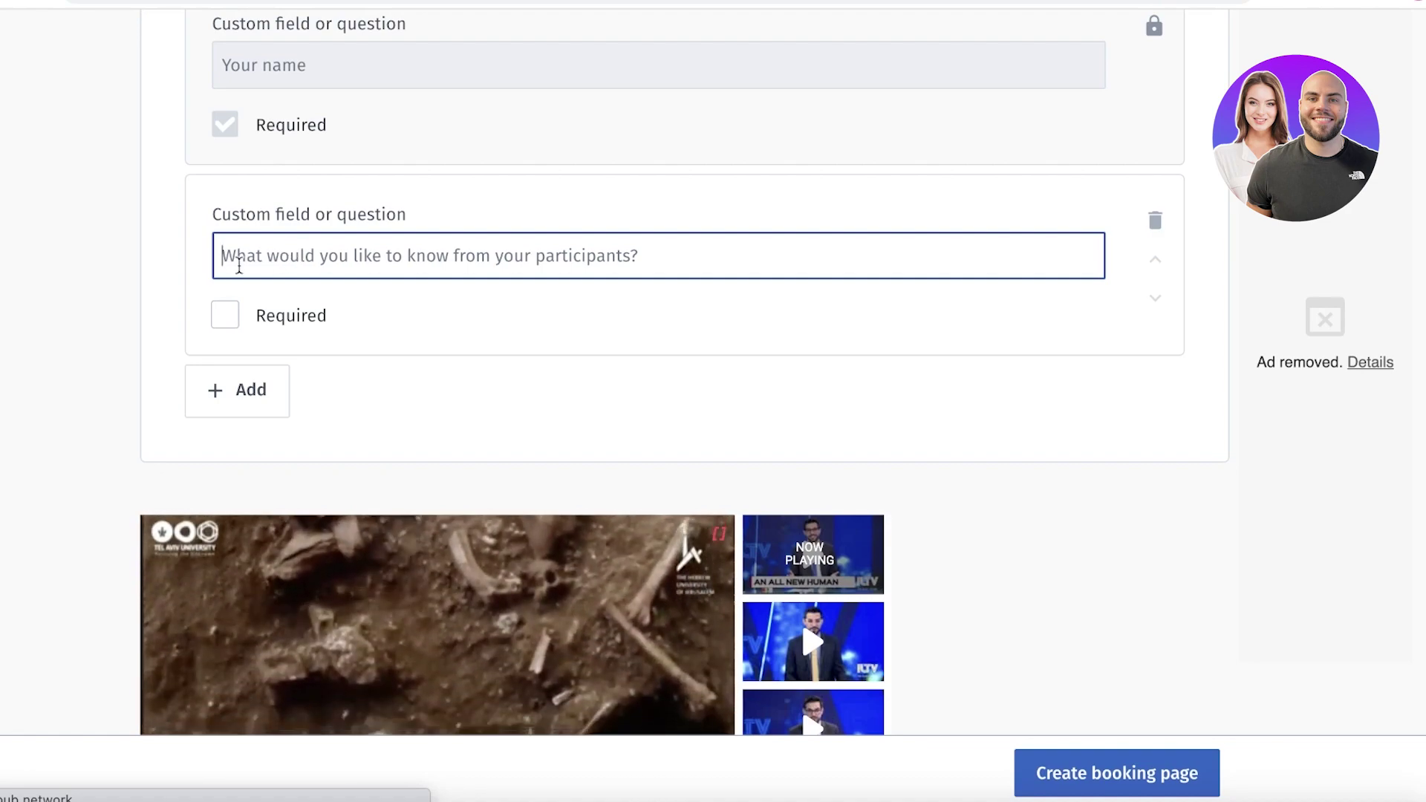
{"action": "left_click", "coordinate": [48, 298]}
{"action": "scroll", "coordinate": [442, 152], "scroll_direction": "down", "scroll_amount": 2}
{"action": "left_click", "coordinate": [1152, 49]}
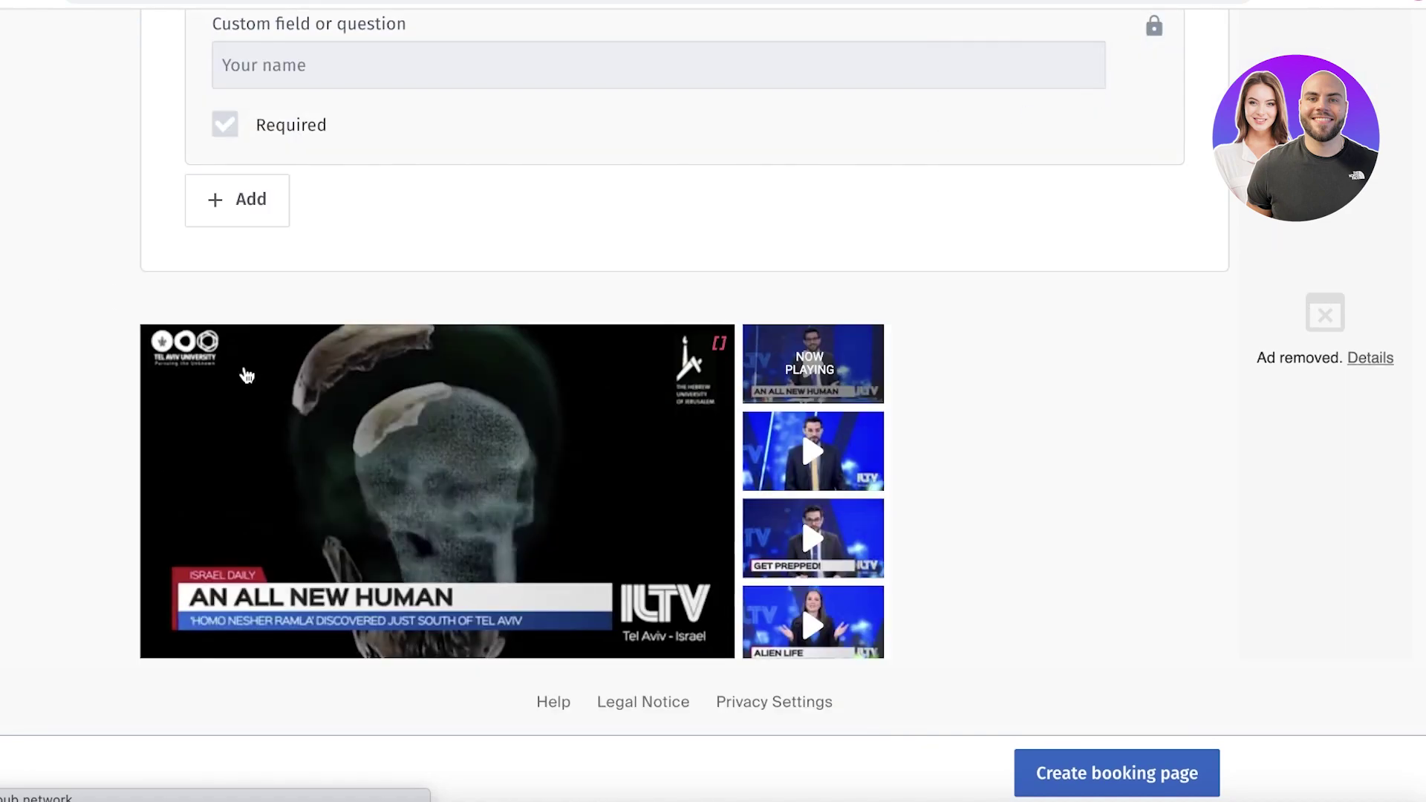
Create the booking page and copy its sharing link
{"action": "left_click", "coordinate": [1111, 772]}
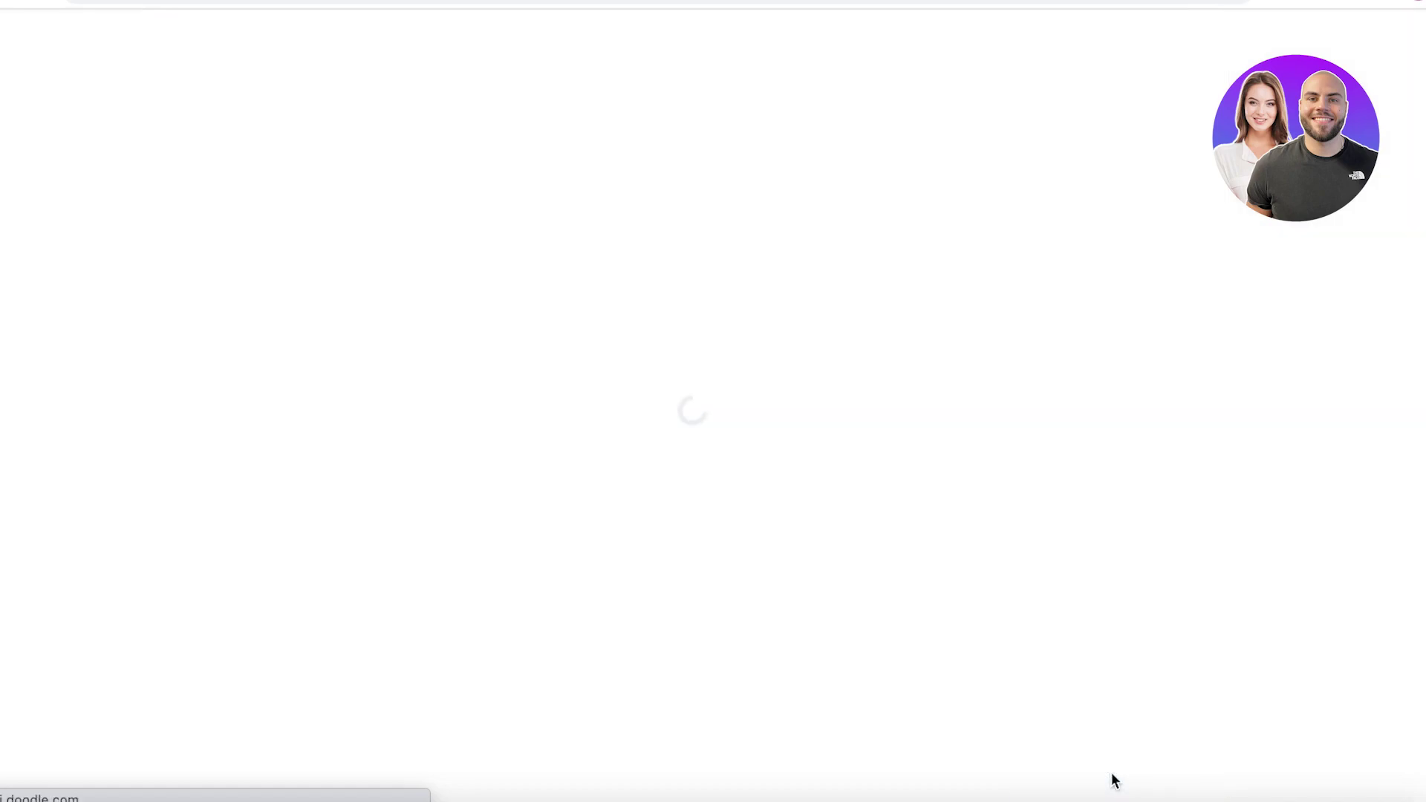
{"action": "scroll", "coordinate": [882, 439], "scroll_direction": "down", "scroll_amount": 1}
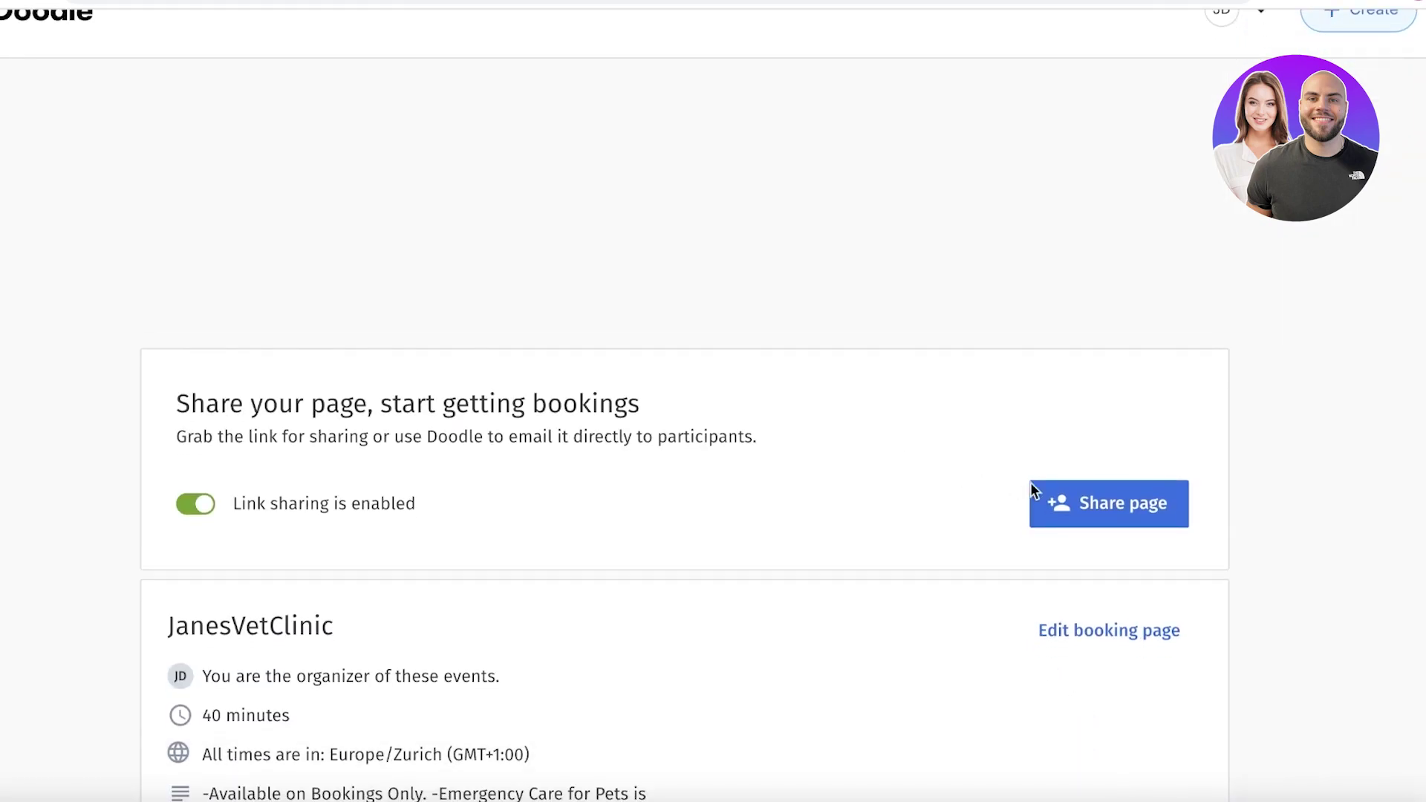
{"action": "left_click", "coordinate": [1084, 512]}
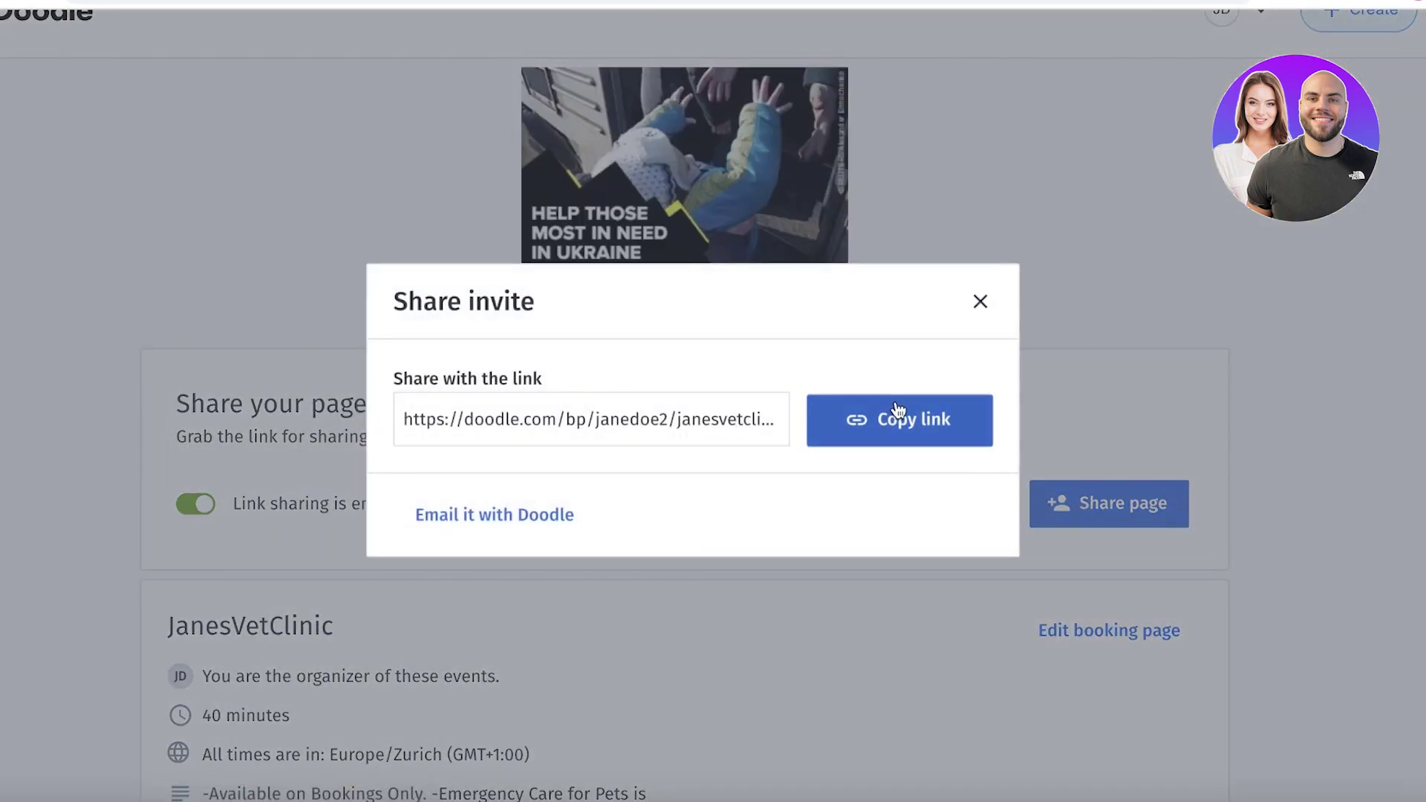
{"action": "left_click", "coordinate": [900, 417]}
Open the copied booking page link in a new browser tab and return to the organizer page
{"action": "key", "text": "ctrl+t"}
{"action": "right_click", "coordinate": [802, 22]}
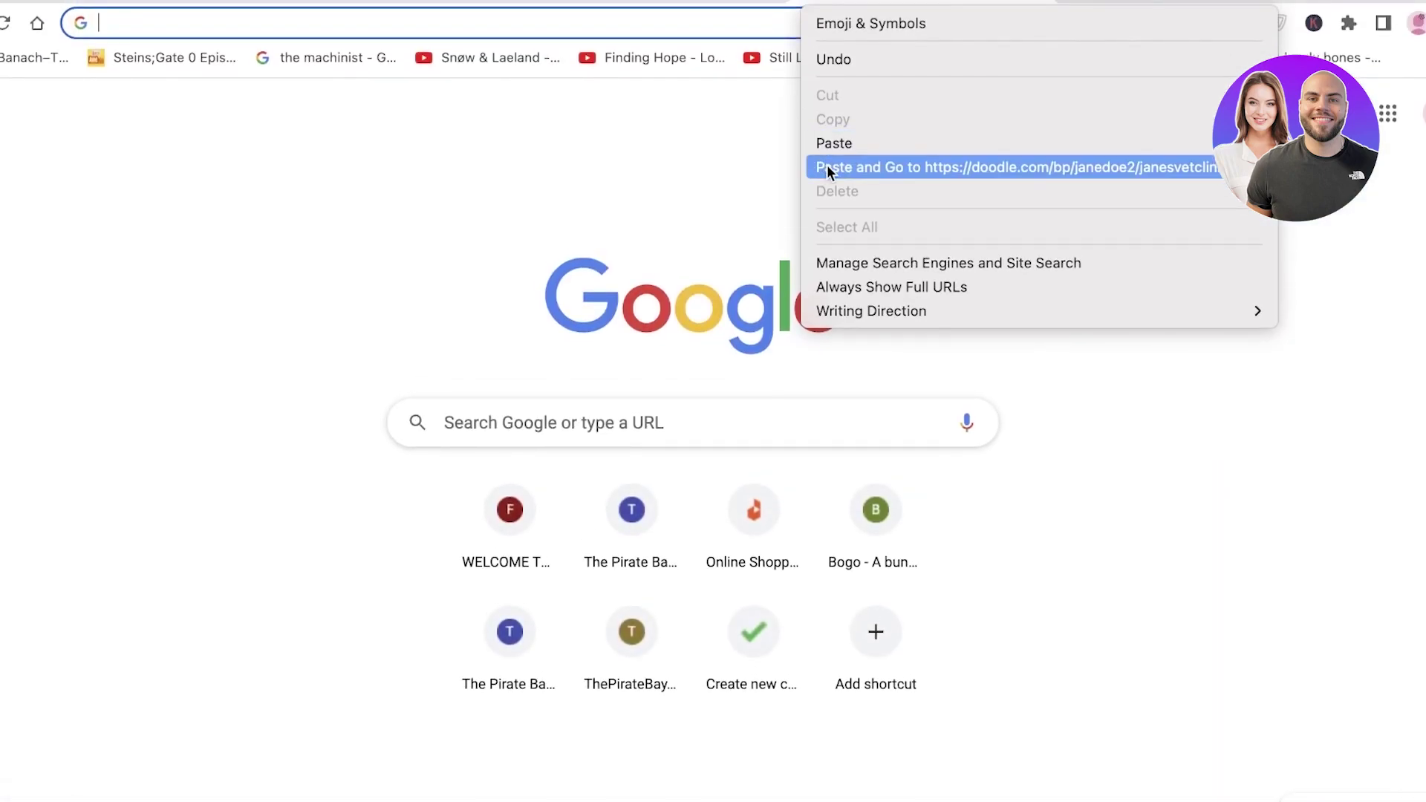
{"action": "left_click", "coordinate": [828, 169]}
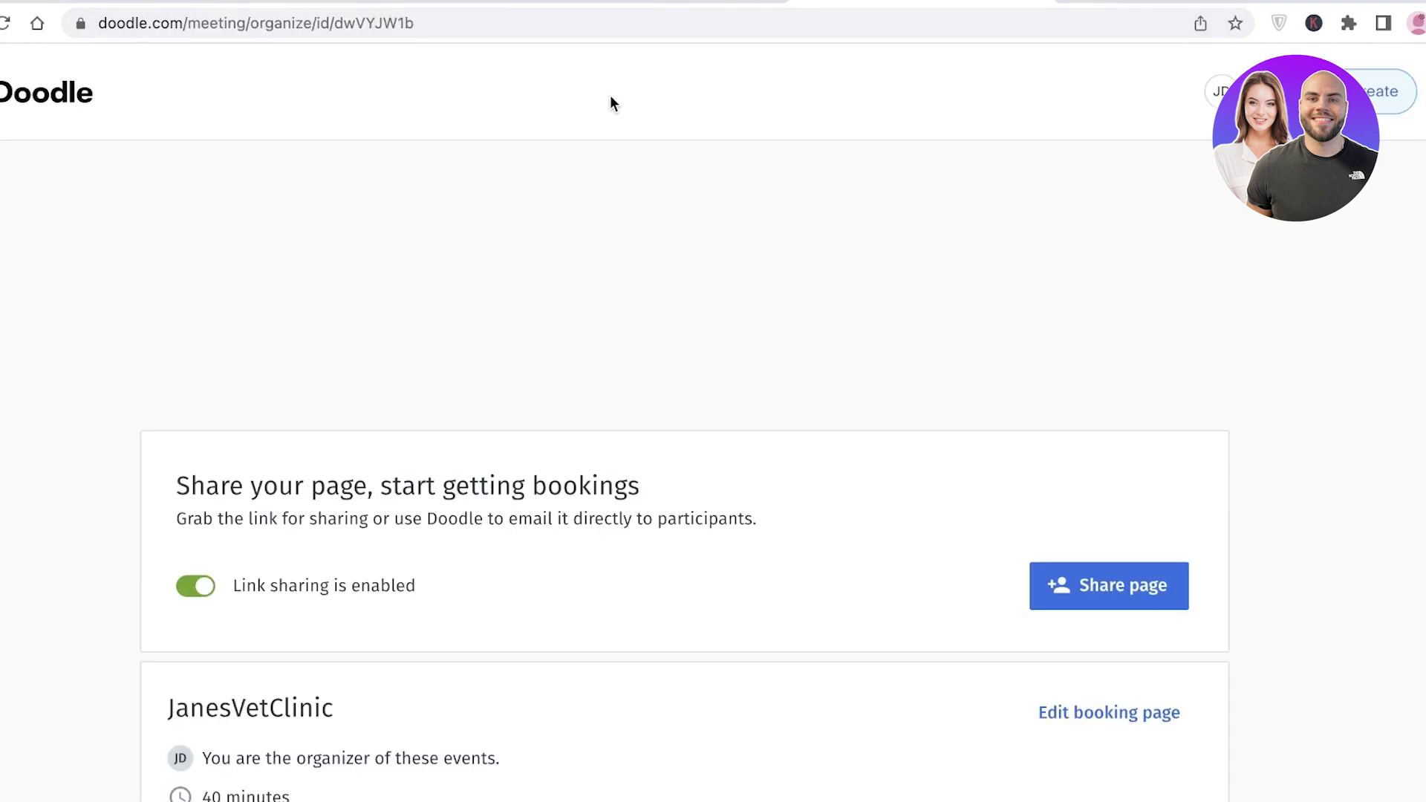
{"action": "scroll", "coordinate": [933, 185], "scroll_direction": "down", "scroll_amount": 2}
{"action": "scroll", "coordinate": [1299, 474], "scroll_direction": "up", "scroll_amount": 2}
Open the copied booking page link in a new incognito window to see the page as a guest
{"action": "left_click", "coordinate": [1422, 23]}
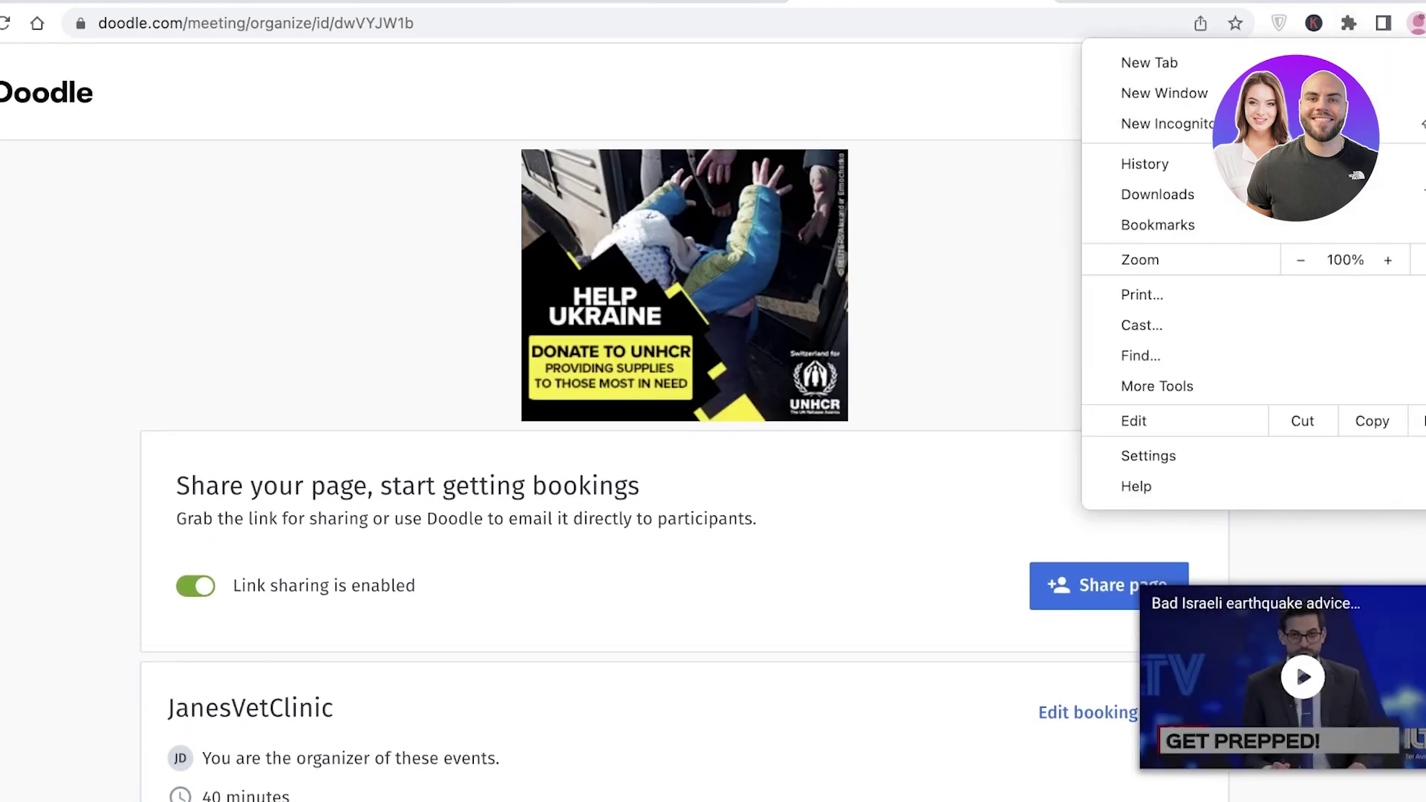
{"action": "key", "text": "super+shift+n"}
{"action": "right_click", "coordinate": [790, 10]}
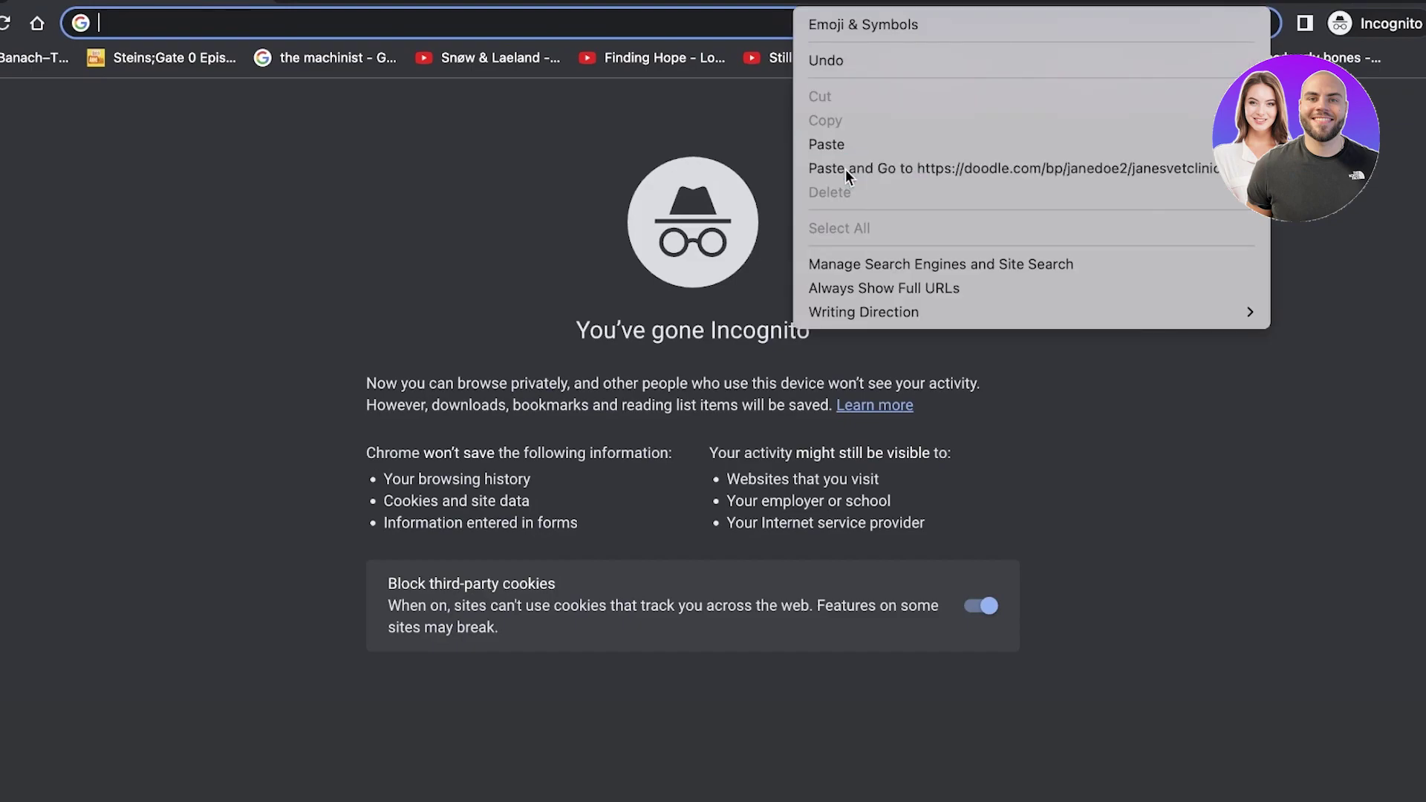
{"action": "left_click", "coordinate": [845, 169]}
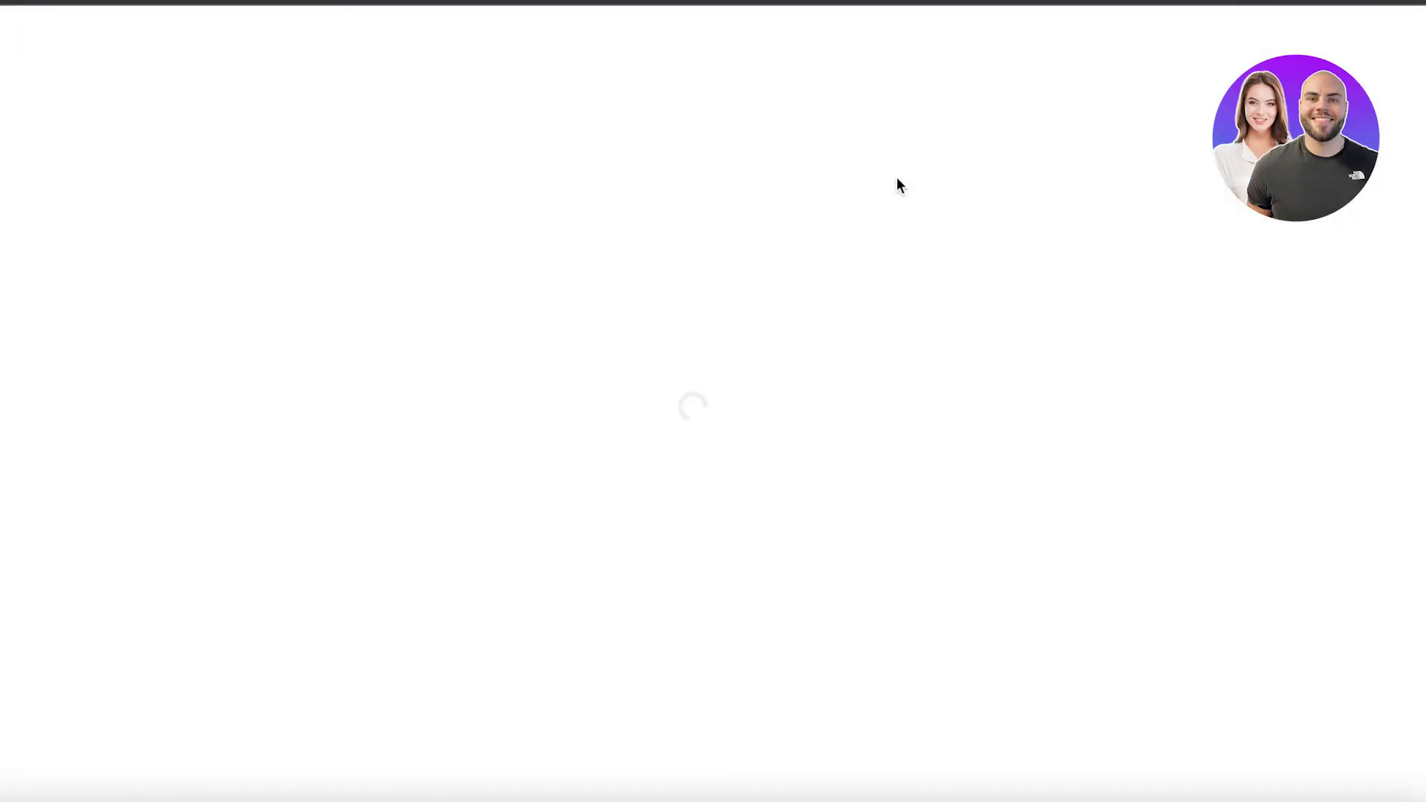
{"action": "scroll", "coordinate": [1087, 303], "scroll_direction": "down", "scroll_amount": 3}
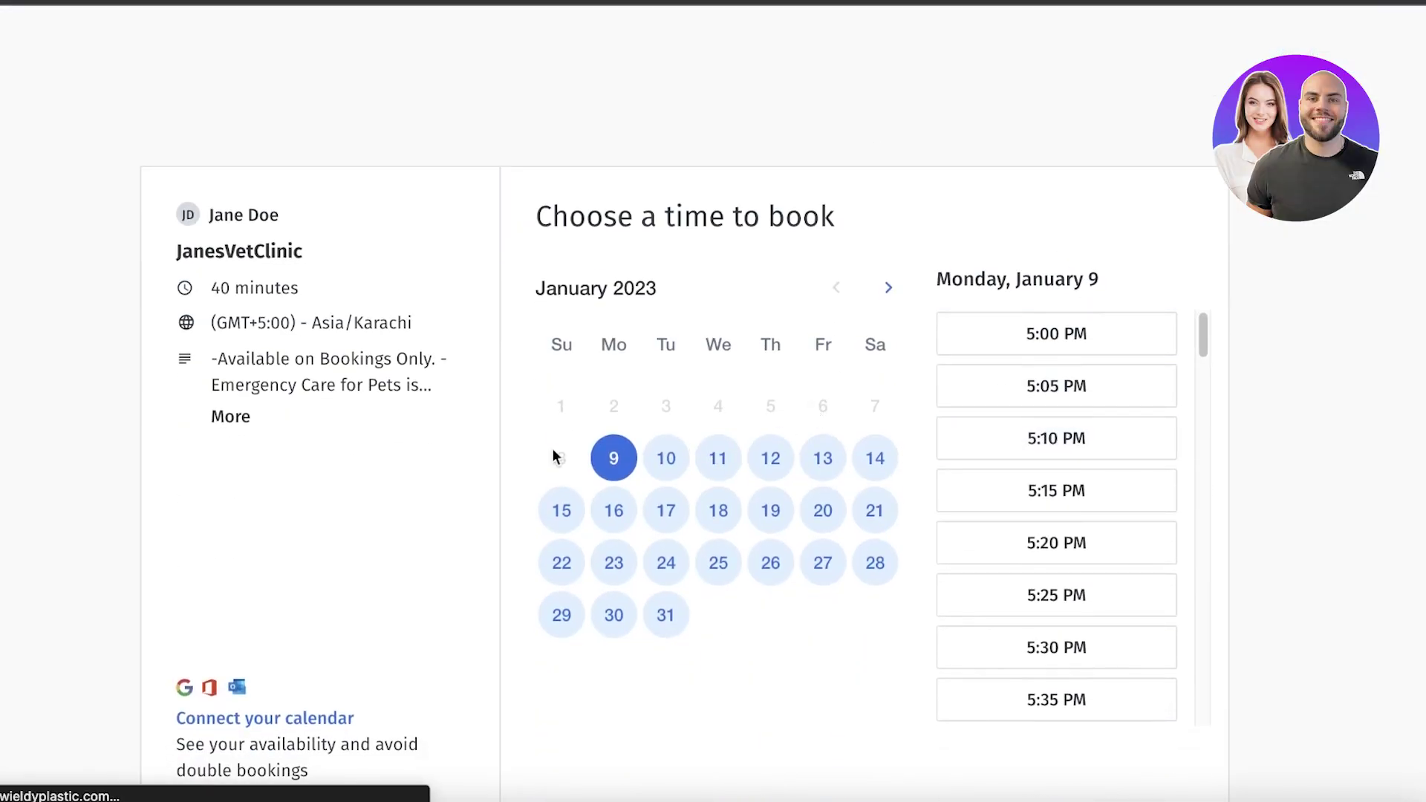
Check the February 2023 availability, return to January, expand the clinic's full description and examine the event details
{"action": "left_click", "coordinate": [882, 292]}
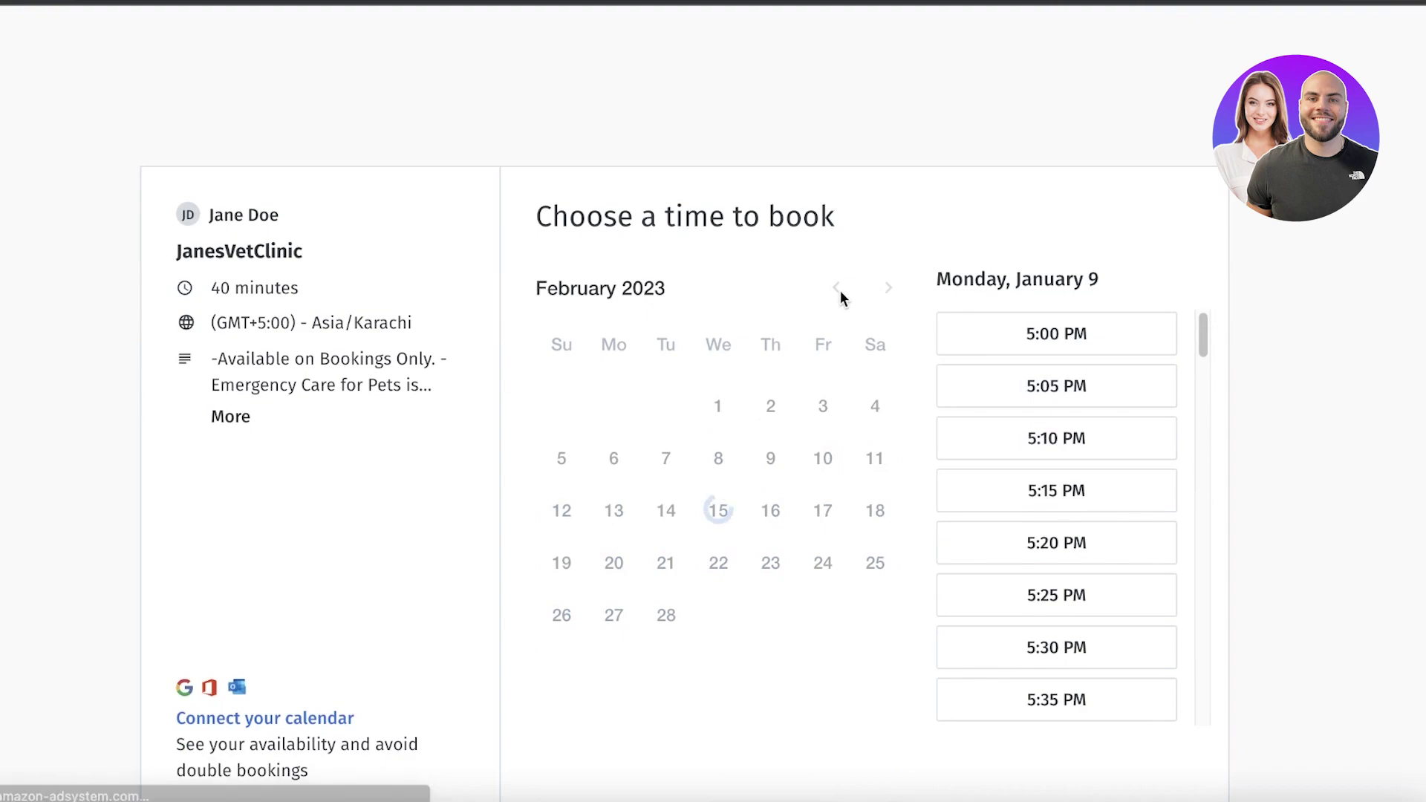
{"action": "left_click", "coordinate": [833, 294]}
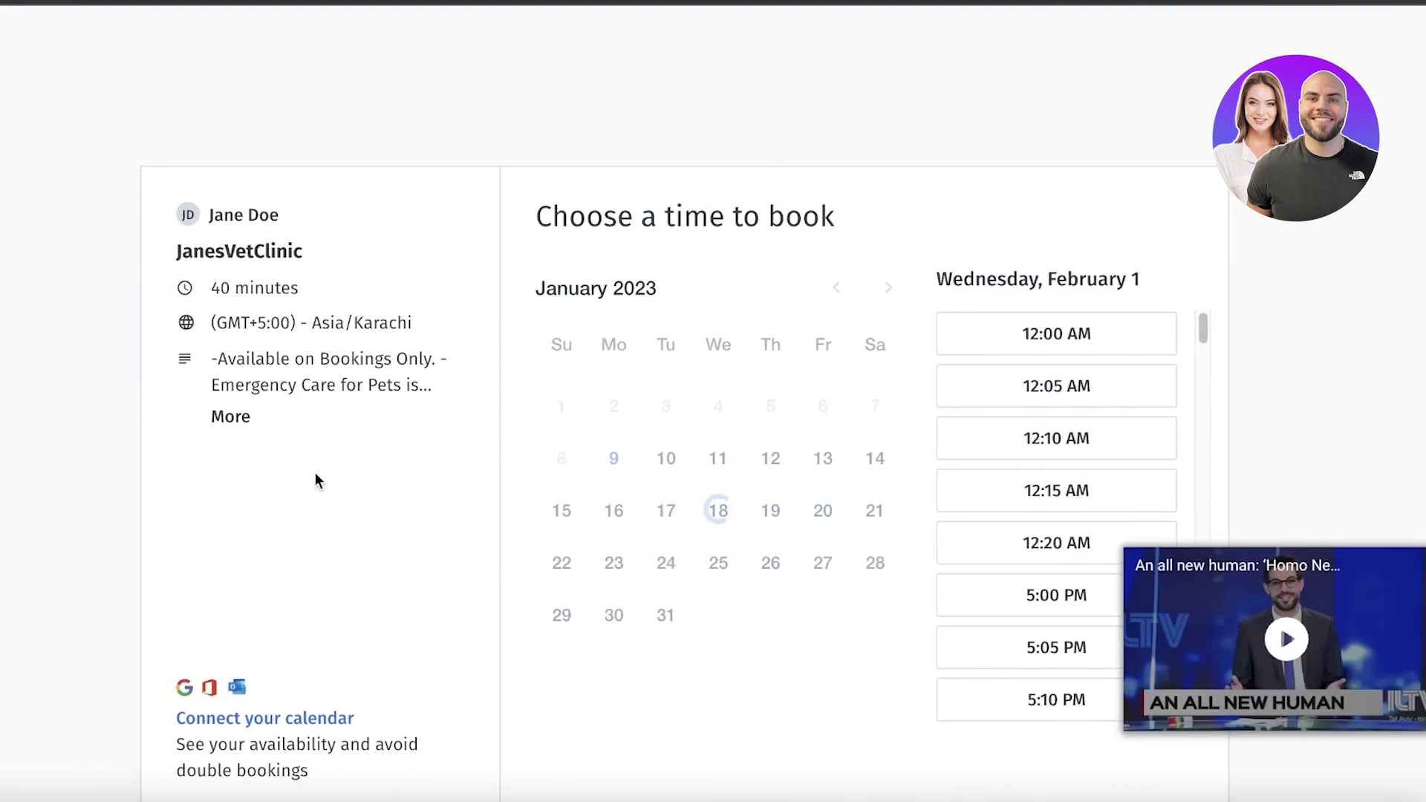
{"action": "left_click", "coordinate": [224, 417]}
{"action": "scroll", "coordinate": [284, 527], "scroll_direction": "down", "scroll_amount": 1}
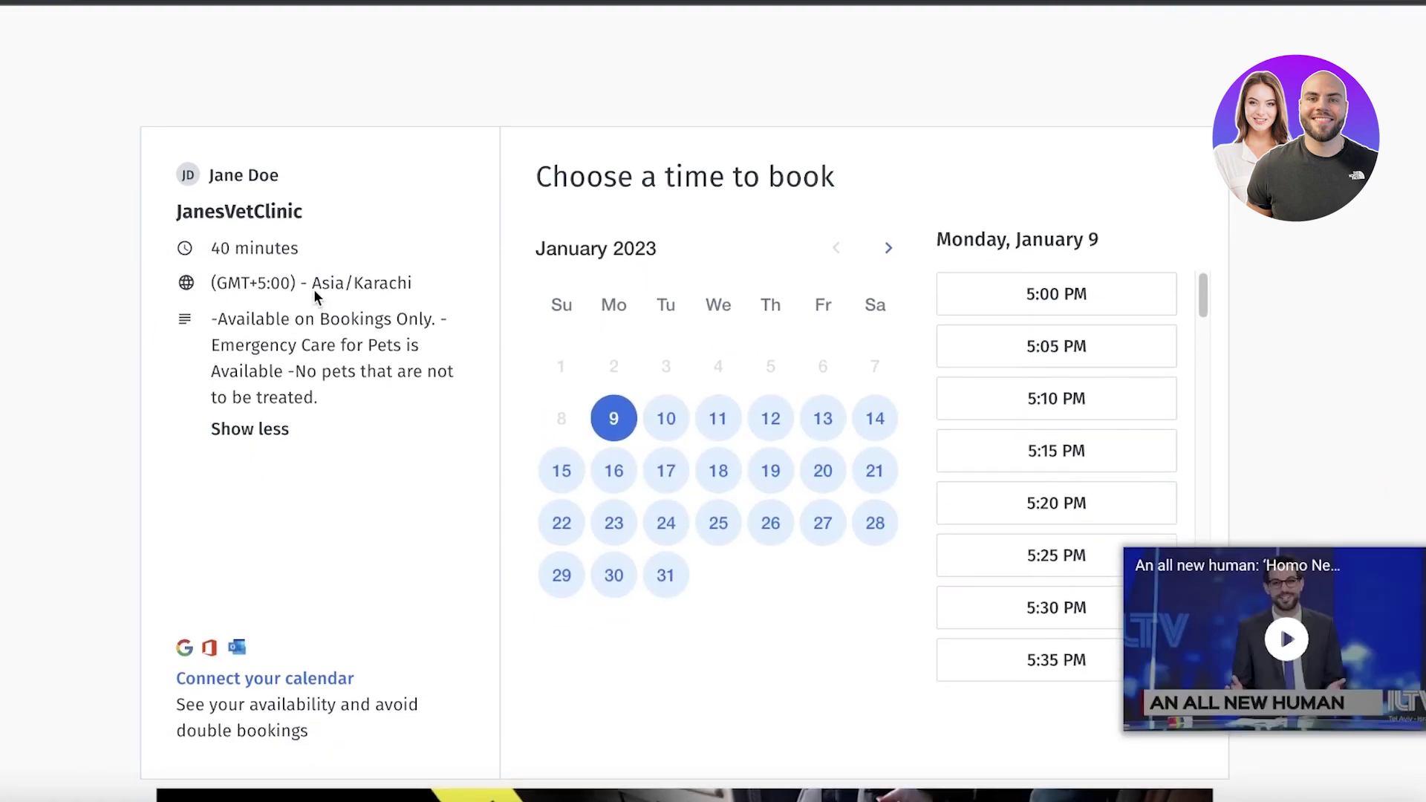
{"action": "left_click_drag", "start_coordinate": [168, 210], "coordinate": [335, 220]}
{"action": "left_click", "coordinate": [267, 243]}
{"action": "left_click_drag", "start_coordinate": [224, 243], "coordinate": [340, 242]}
{"action": "left_click", "coordinate": [269, 267]}
Browse several January dates and choose the 6:05 PM slot on Tuesday, January 17
{"action": "left_click", "coordinate": [666, 419]}
{"action": "left_click", "coordinate": [718, 419]}
{"action": "left_click", "coordinate": [770, 418]}
{"action": "left_click", "coordinate": [770, 470]}
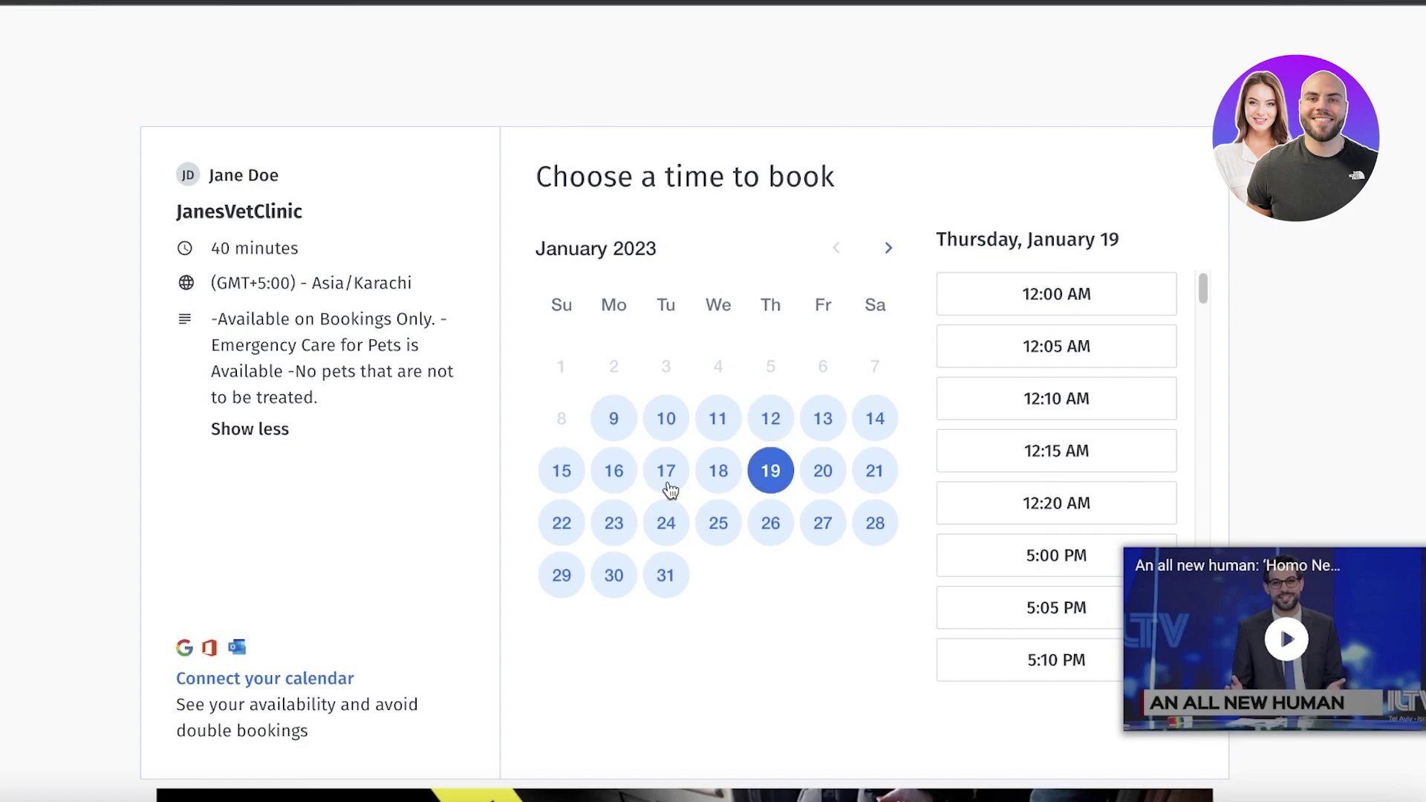
{"action": "left_click", "coordinate": [668, 475]}
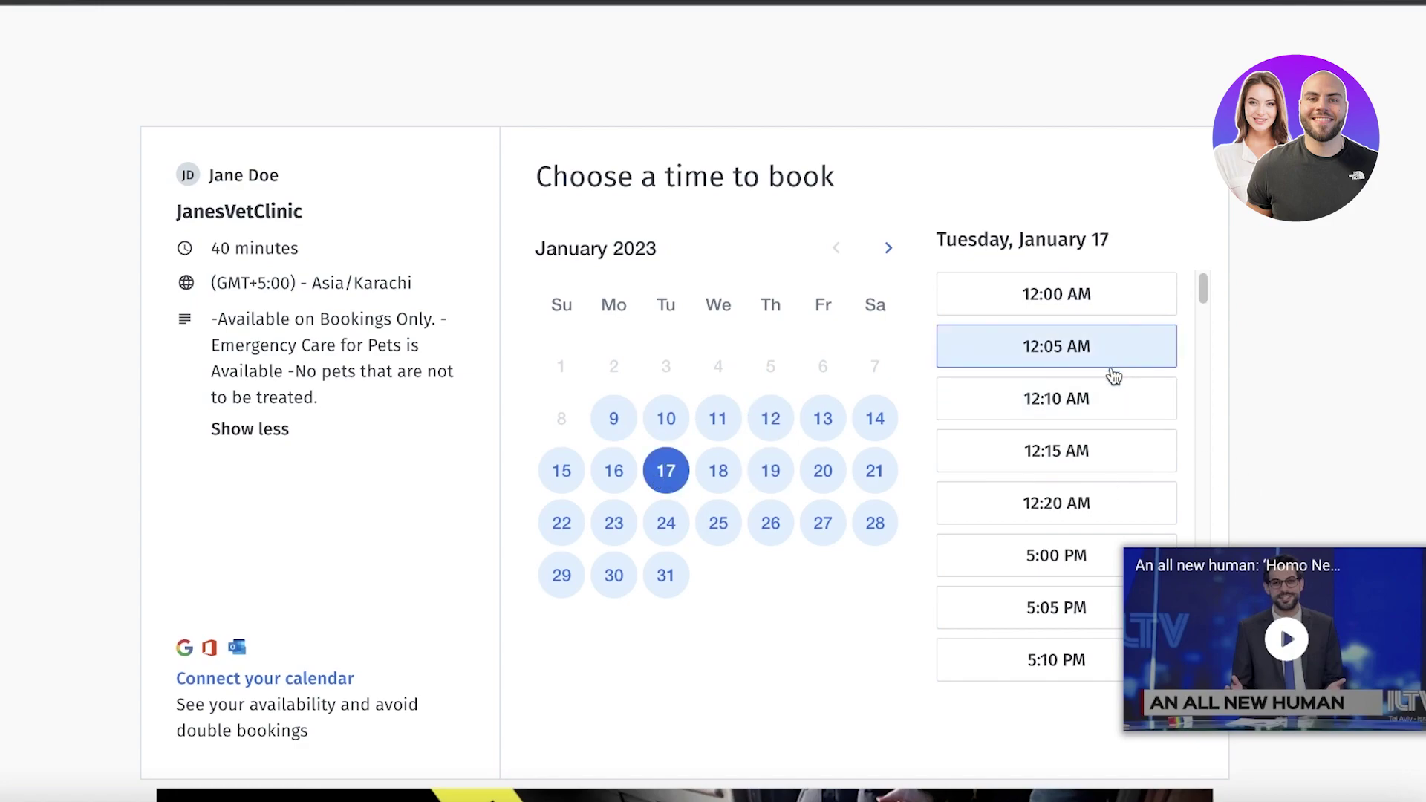
{"action": "scroll", "coordinate": [1077, 467], "scroll_direction": "down", "scroll_amount": 5}
{"action": "left_click", "coordinate": [1053, 470]}
{"action": "left_click", "coordinate": [1385, 313]}
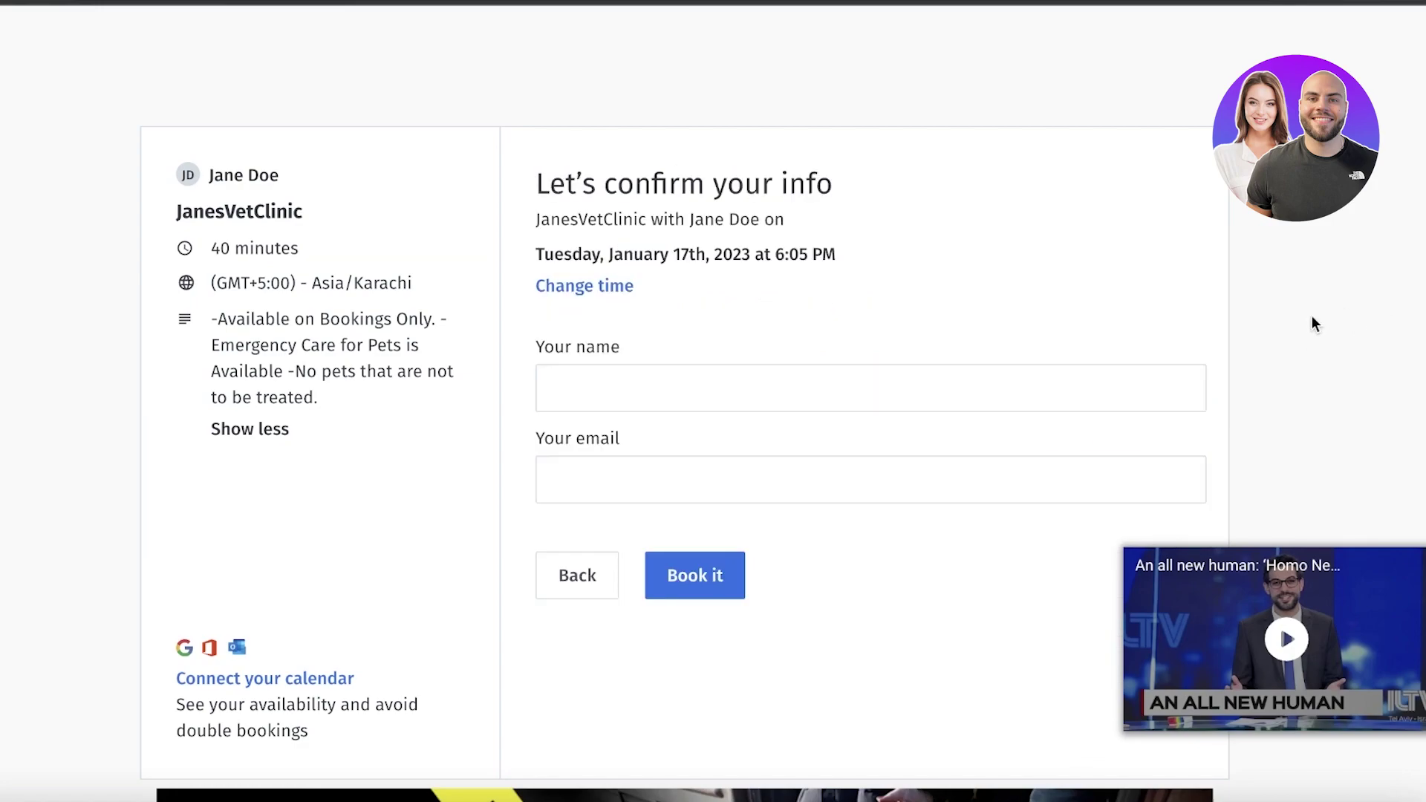
Examine the name and email fields on the guest's booking confirmation form
{"action": "left_click", "coordinate": [605, 389]}
{"action": "left_click", "coordinate": [885, 341]}
{"action": "left_click", "coordinate": [636, 481]}
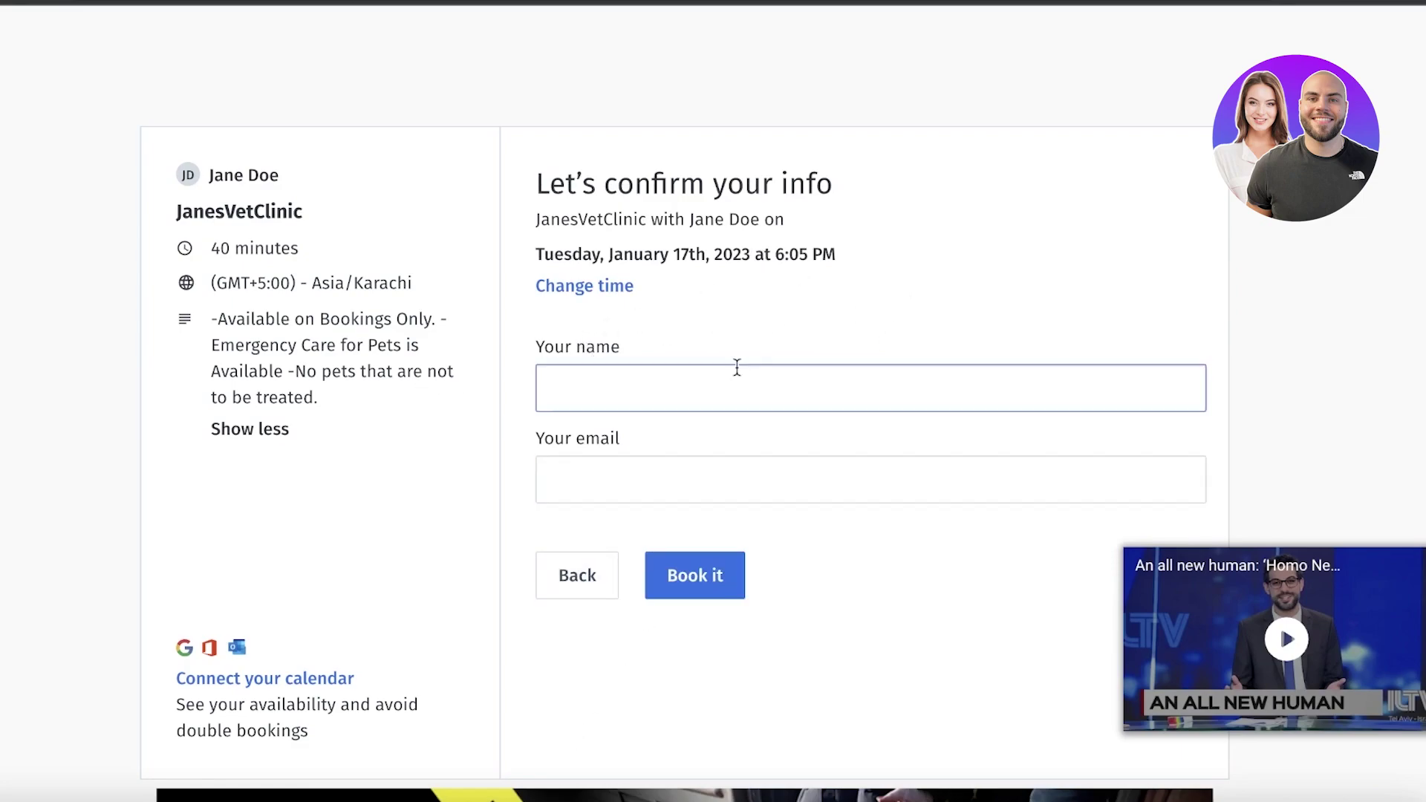
{"action": "scroll", "coordinate": [636, 403], "scroll_direction": "down", "scroll_amount": 7}
{"action": "scroll", "coordinate": [711, 350], "scroll_direction": "up", "scroll_amount": 10}
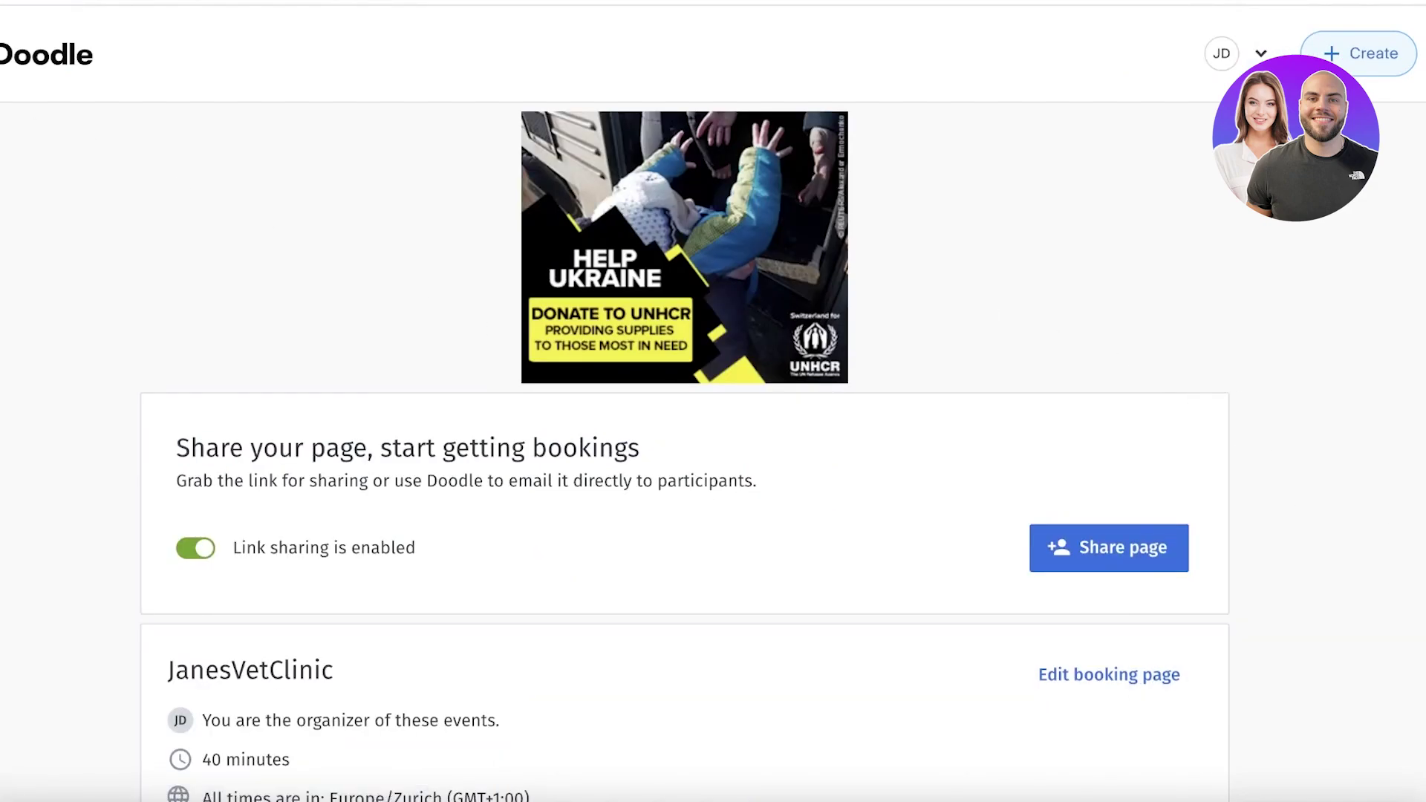
Return to the organizer's Doodle dashboard, start a new group poll and look over its form
{"action": "left_click", "coordinate": [30, 65]}
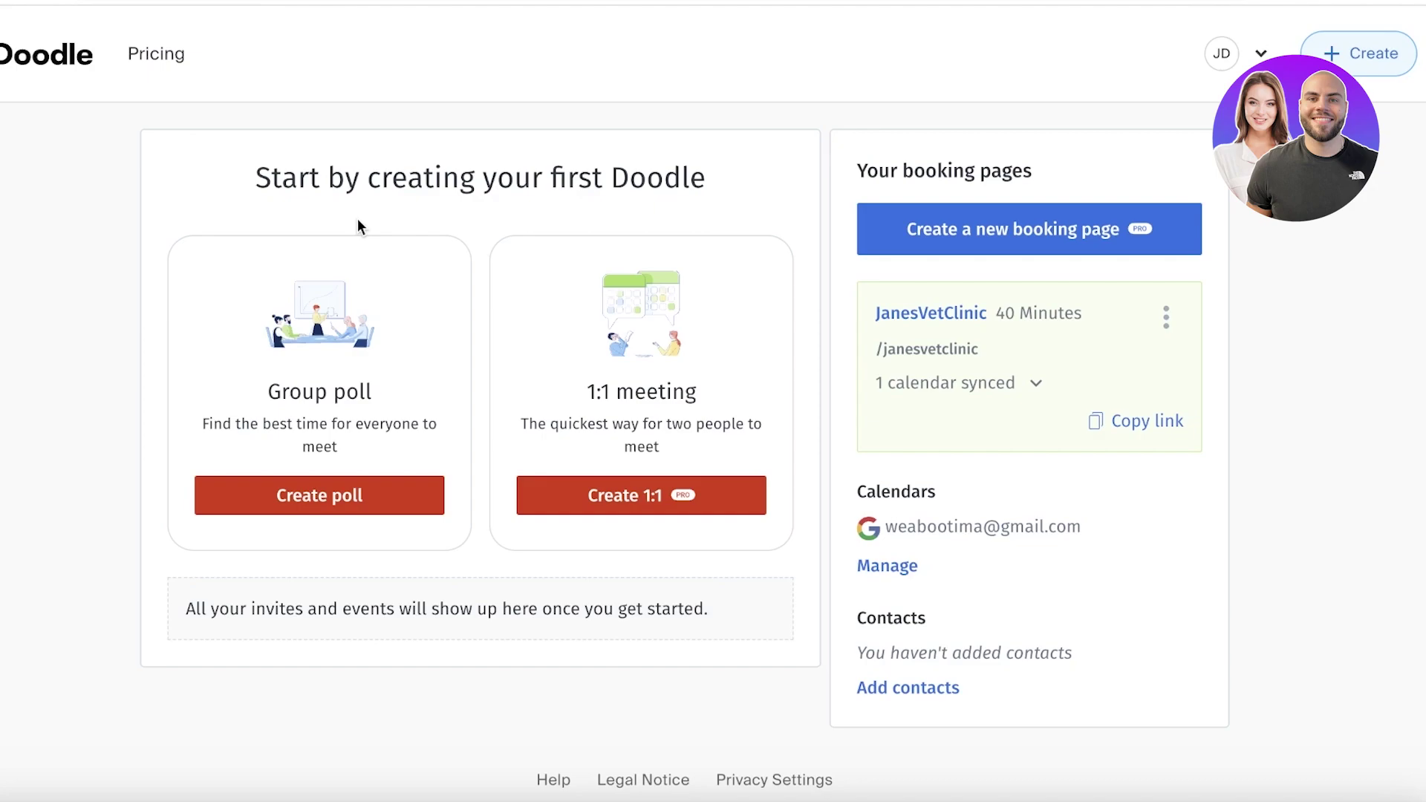
{"action": "left_click", "coordinate": [349, 493]}
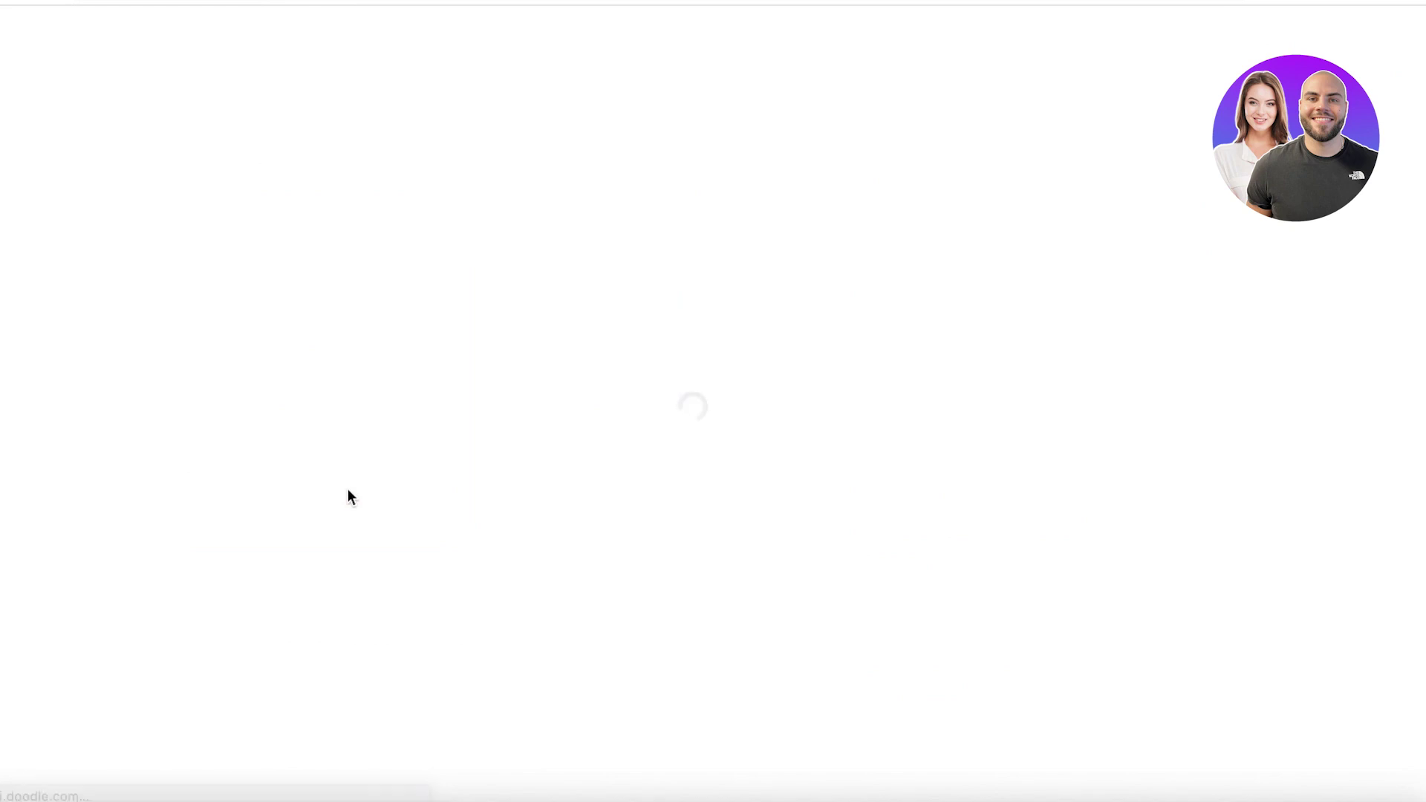
{"action": "scroll", "coordinate": [347, 493], "scroll_direction": "down", "scroll_amount": 4}
{"action": "scroll", "coordinate": [379, 328], "scroll_direction": "down", "scroll_amount": 5}
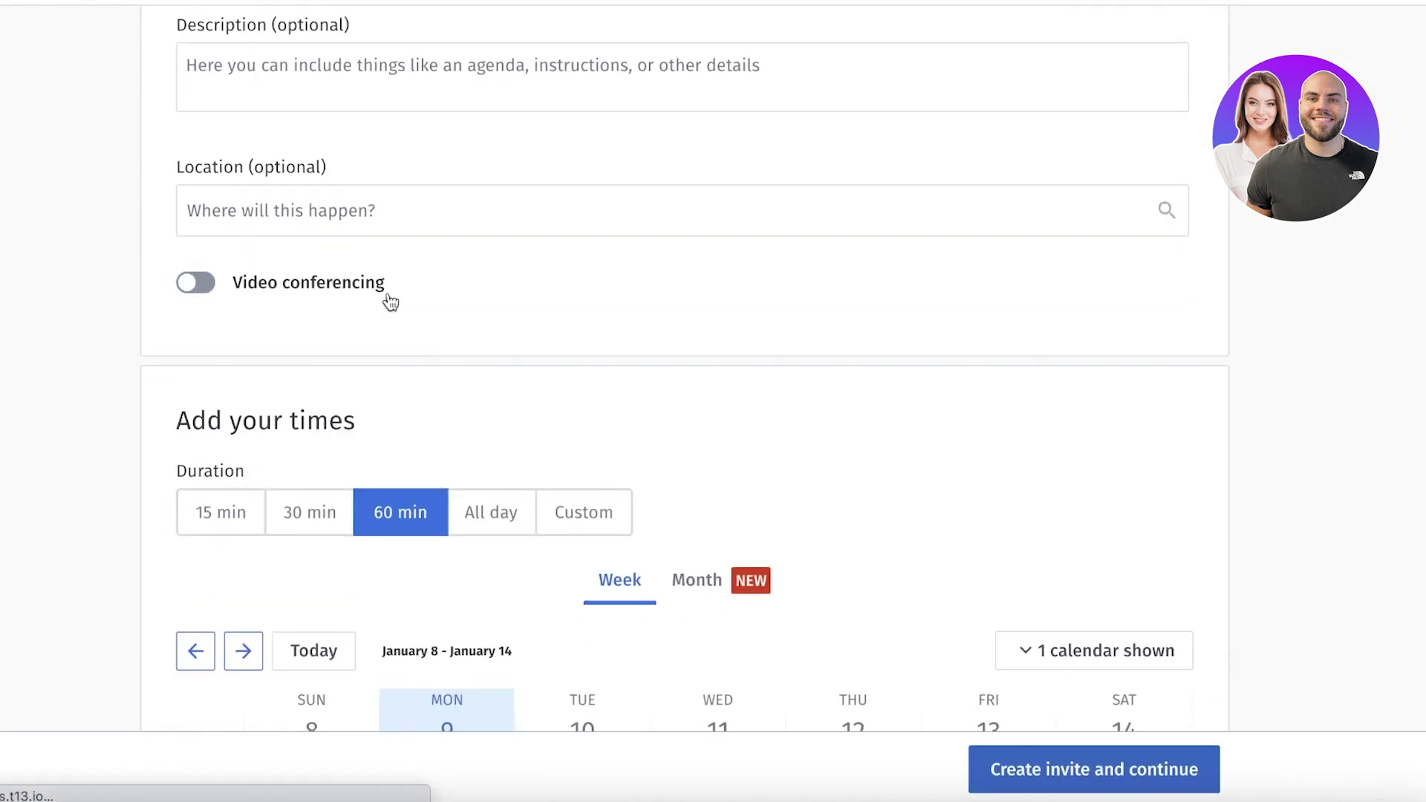
{"action": "scroll", "coordinate": [327, 414], "scroll_direction": "up", "scroll_amount": 8}
{"action": "scroll", "coordinate": [327, 413], "scroll_direction": "down", "scroll_amount": 2}
Enter Group Project Discussion as the group poll's title
{"action": "left_click", "coordinate": [321, 427]}
{"action": "type", "text": "Group"}
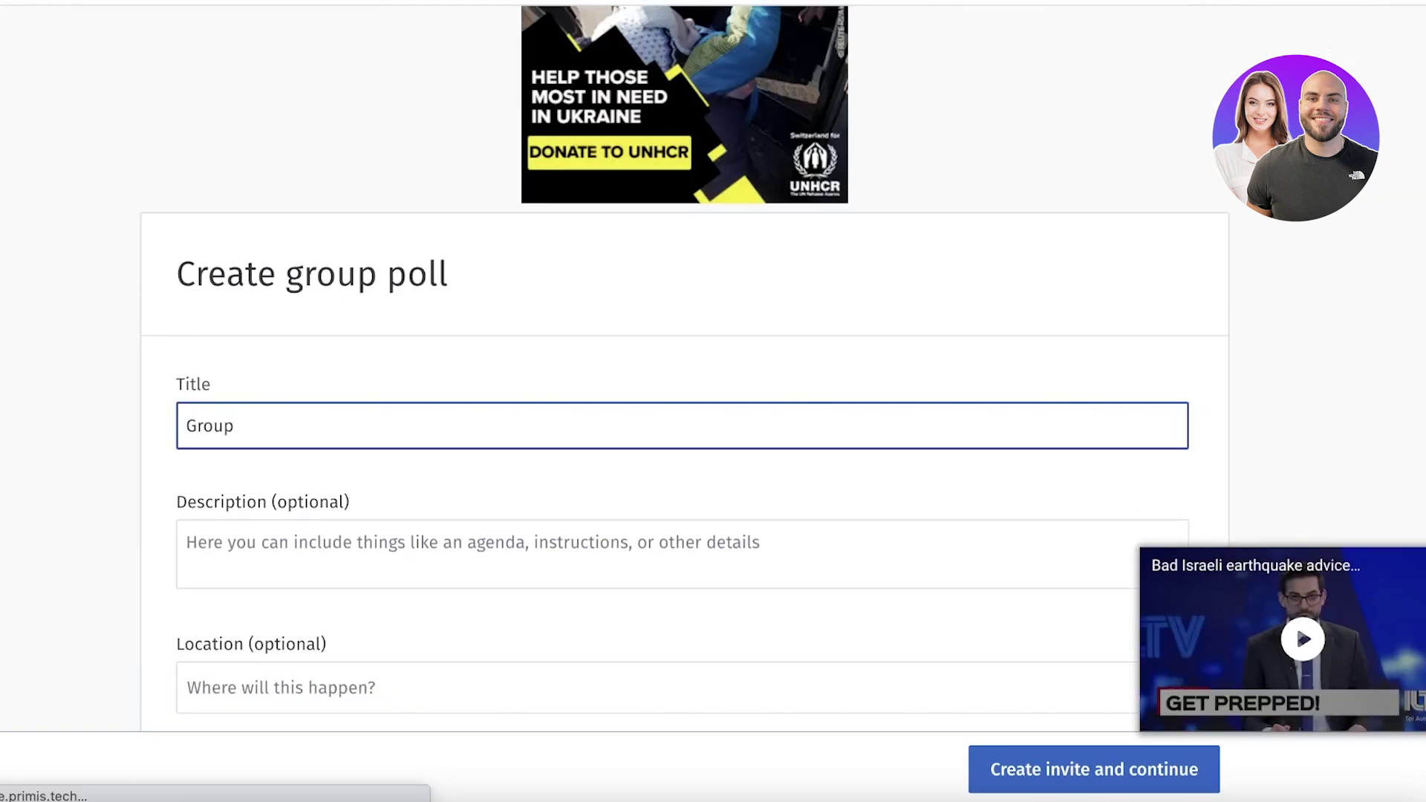
{"action": "type", "text": " Por"}
{"action": "key", "text": "BackSpace"}
{"action": "key", "text": "BackSpace"}
{"action": "type", "text": "roject Discussion"}
Try the 30 and 15 minute durations, and set the poll's duration back to 60 minutes
{"action": "scroll", "coordinate": [93, 370], "scroll_direction": "down", "scroll_amount": 10}
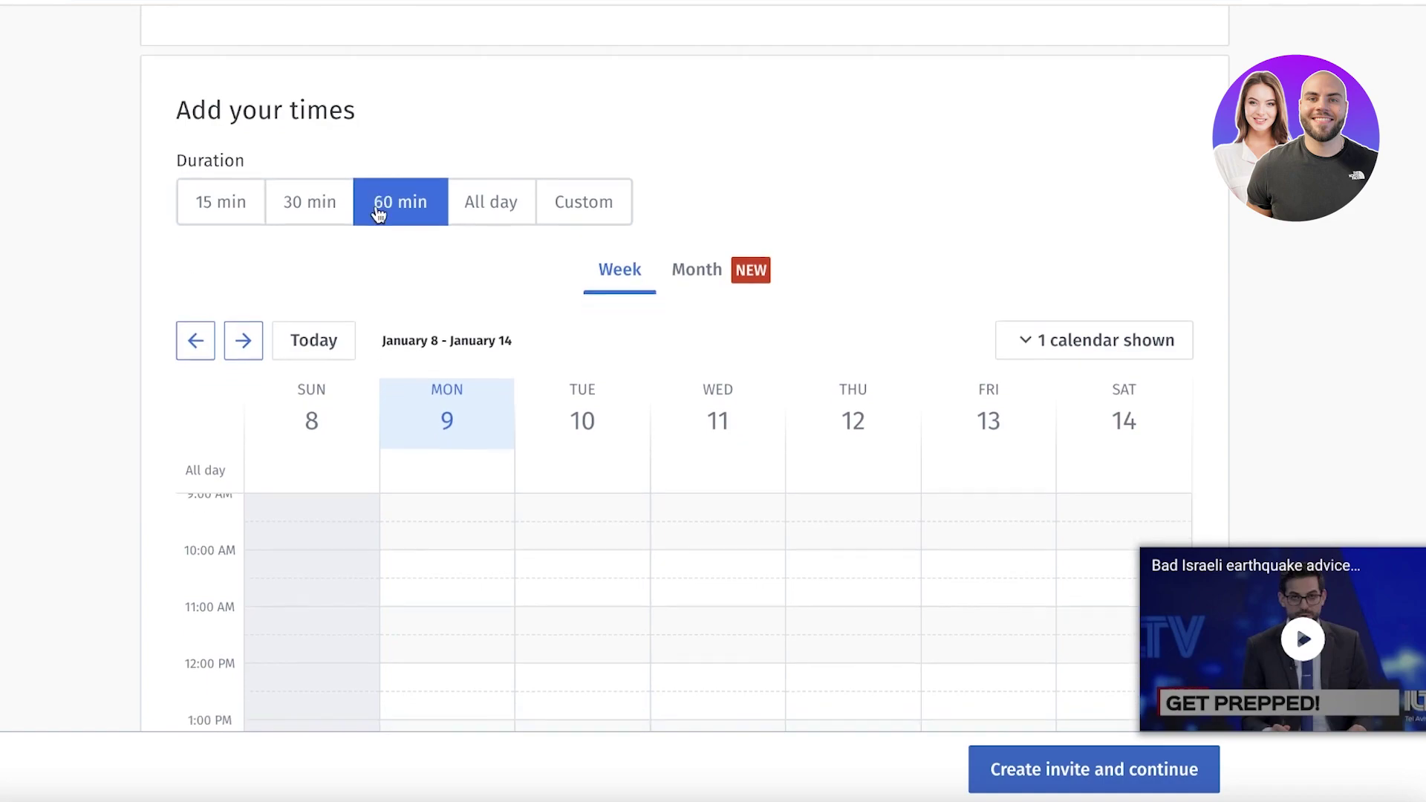
{"action": "scroll", "coordinate": [446, 149], "scroll_direction": "down", "scroll_amount": 1}
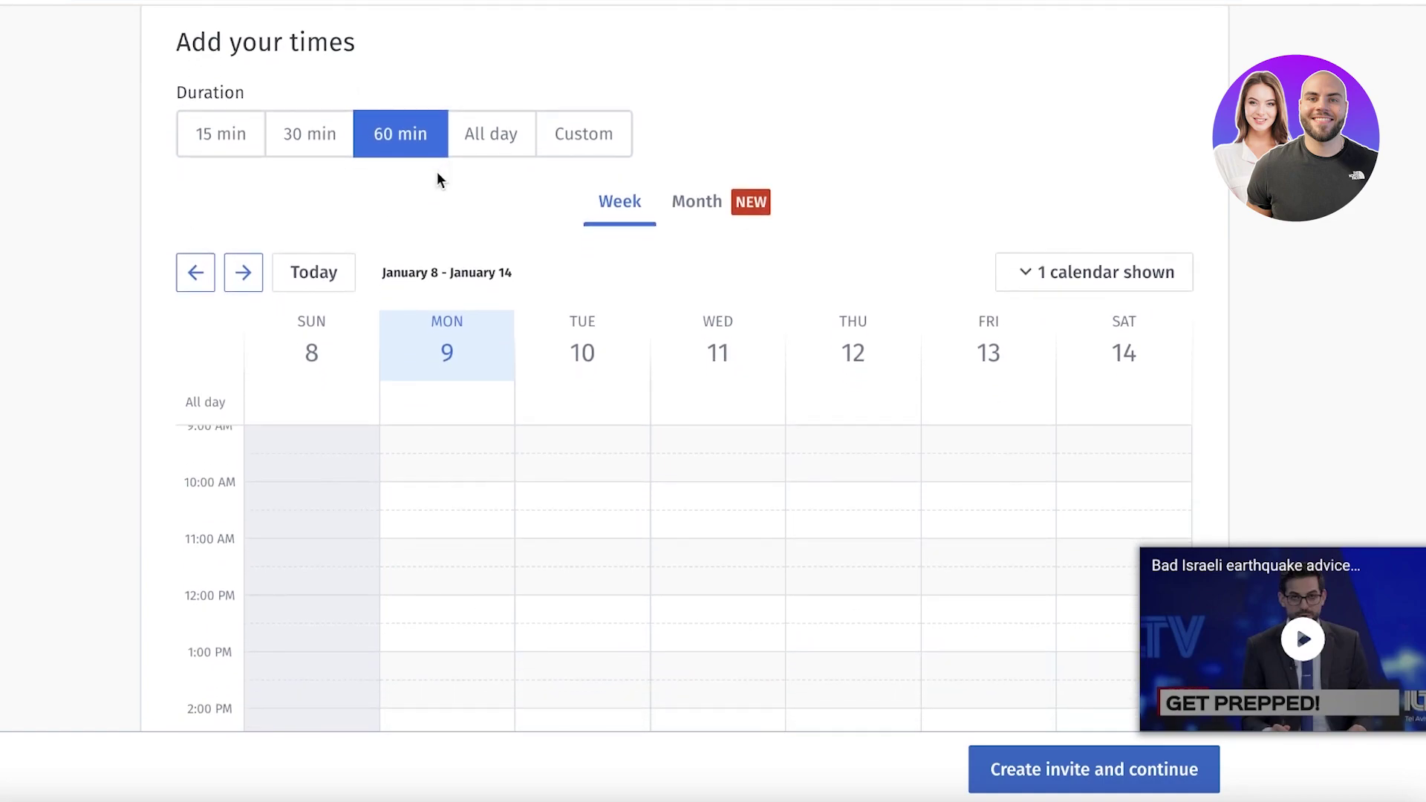
{"action": "left_click", "coordinate": [302, 141]}
{"action": "left_click", "coordinate": [238, 140]}
{"action": "left_click", "coordinate": [305, 139]}
{"action": "left_click", "coordinate": [380, 145]}
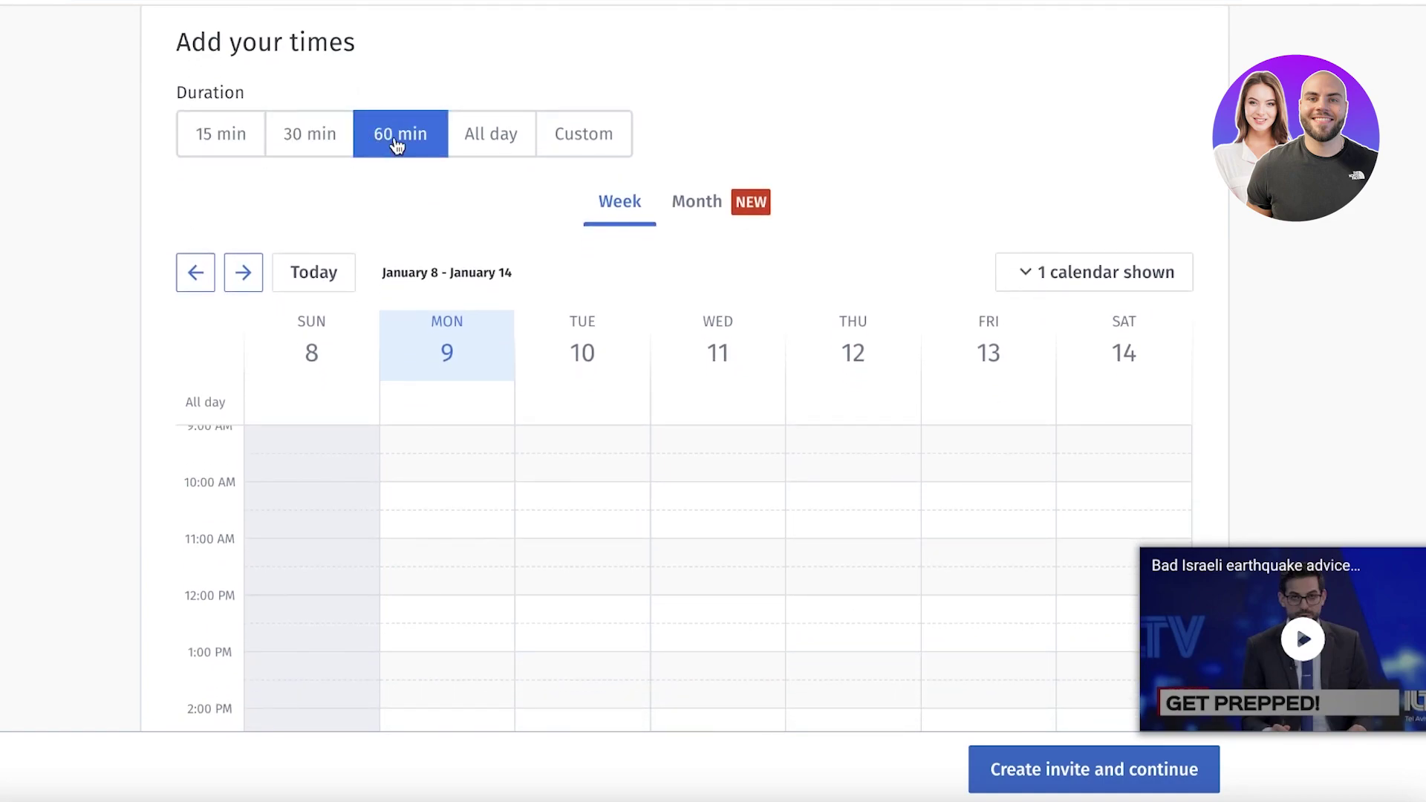
Add six one-hour time slots on Monday, January 9, starting at 9:40 AM, 11:55 AM, 2:00, 3:15, 4:35 and 5:55 PM
{"action": "scroll", "coordinate": [397, 141], "scroll_direction": "down", "scroll_amount": 2}
{"action": "left_click", "coordinate": [478, 347]}
{"action": "left_click", "coordinate": [475, 390]}
{"action": "left_click", "coordinate": [461, 477]}
{"action": "left_click", "coordinate": [427, 595]}
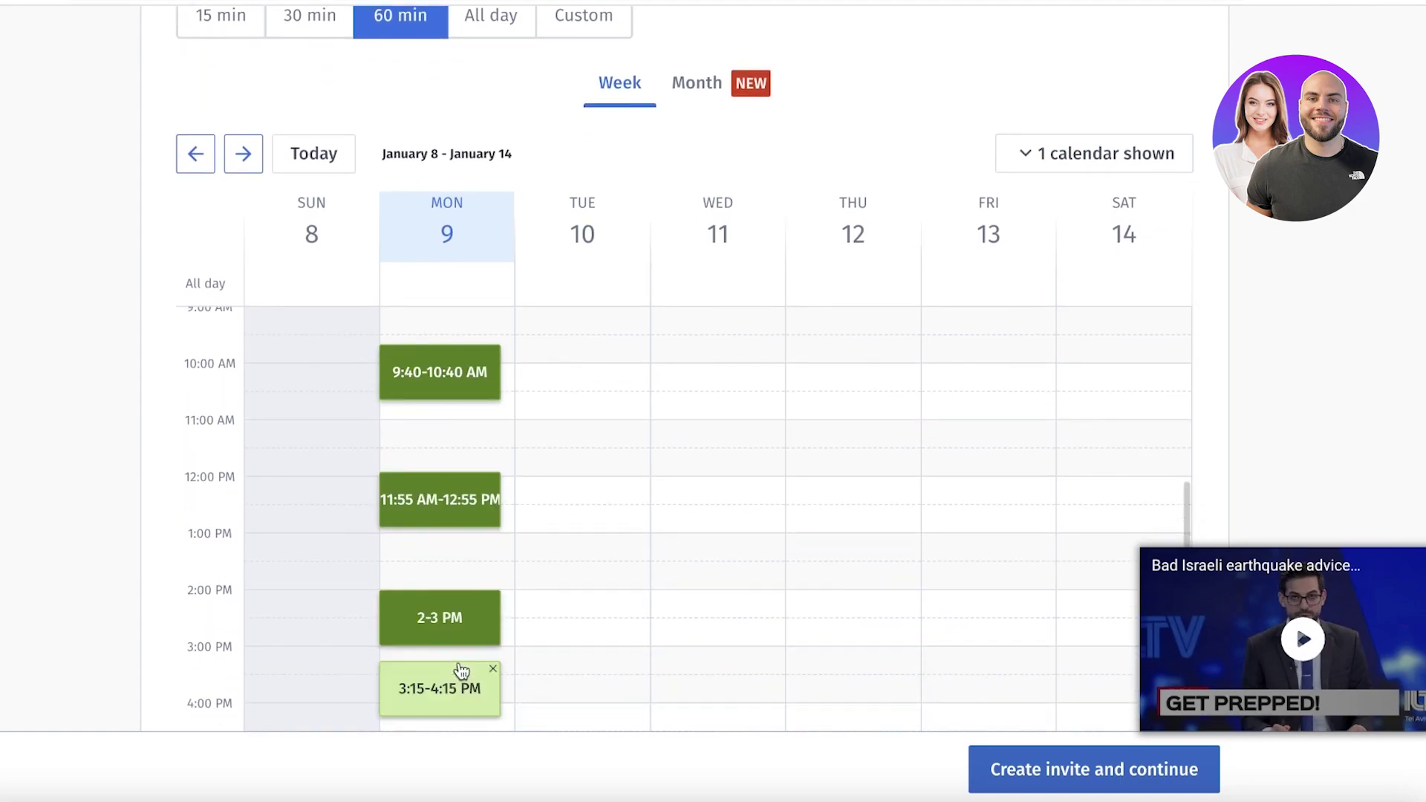
{"action": "left_click", "coordinate": [461, 671]}
{"action": "scroll", "coordinate": [613, 452], "scroll_direction": "down", "scroll_amount": 3}
{"action": "left_click", "coordinate": [490, 487]}
{"action": "left_click", "coordinate": [471, 580]}
{"action": "scroll", "coordinate": [520, 520], "scroll_direction": "down", "scroll_amount": 5}
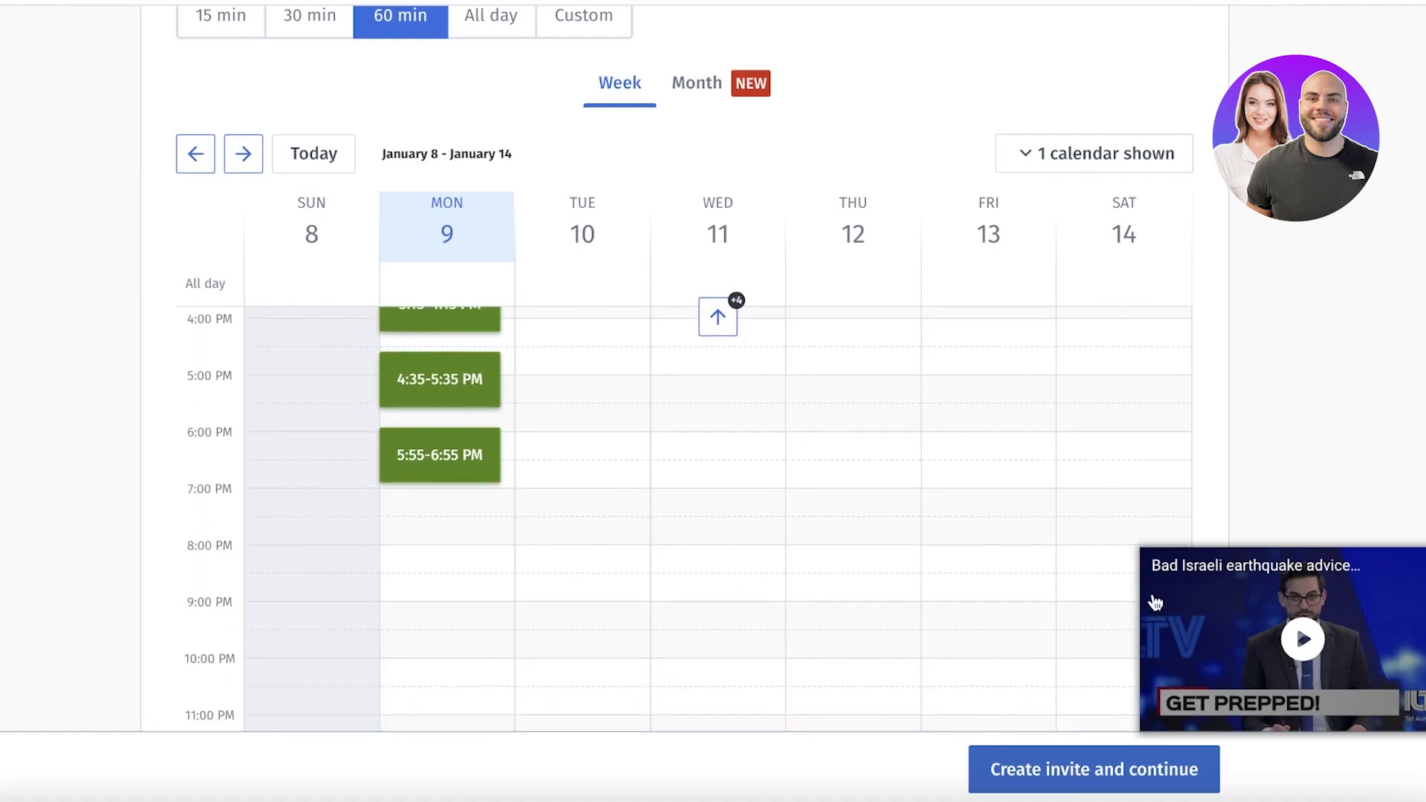
Create the group poll invite and review its details and availabilities table
{"action": "left_click", "coordinate": [1070, 770]}
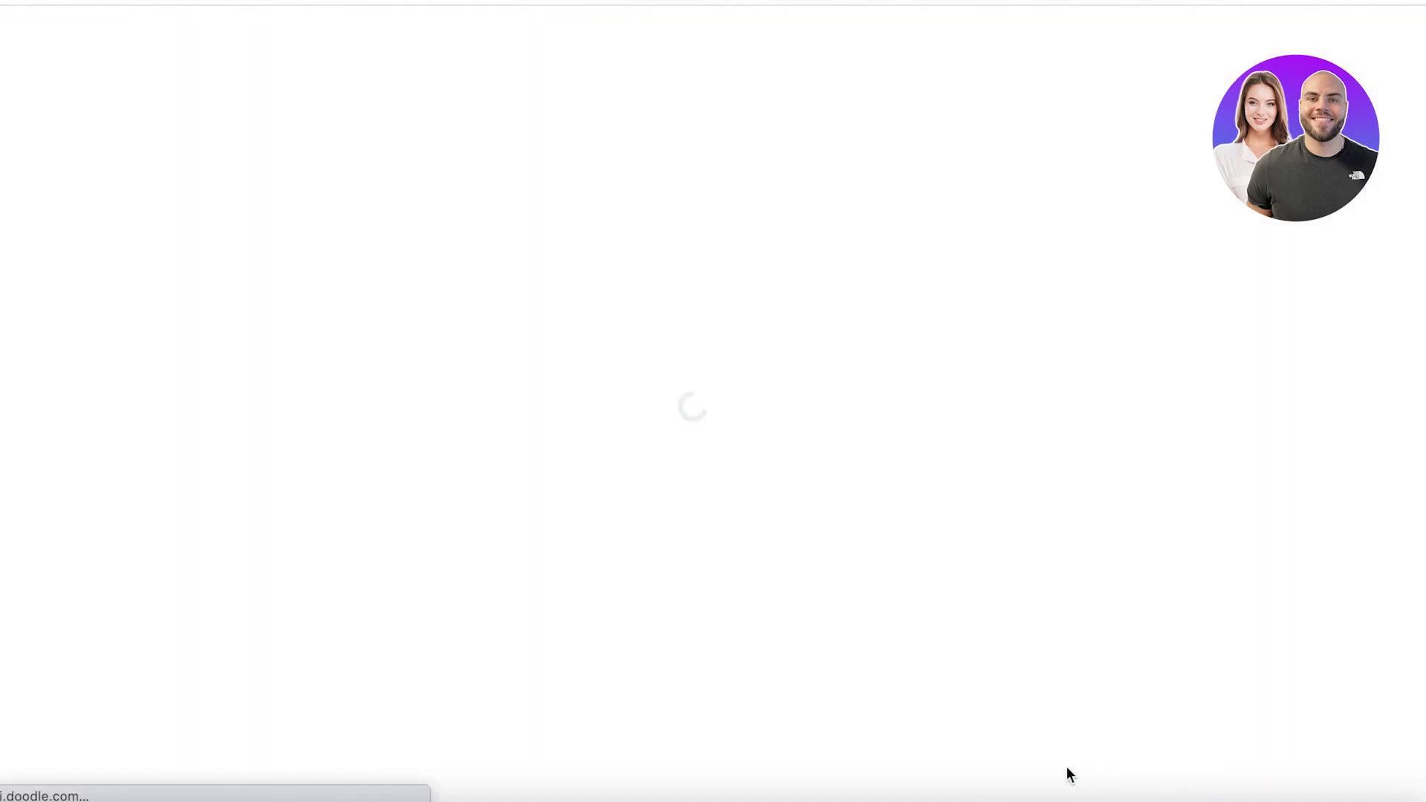
{"action": "scroll", "coordinate": [897, 234], "scroll_direction": "down", "scroll_amount": 10}
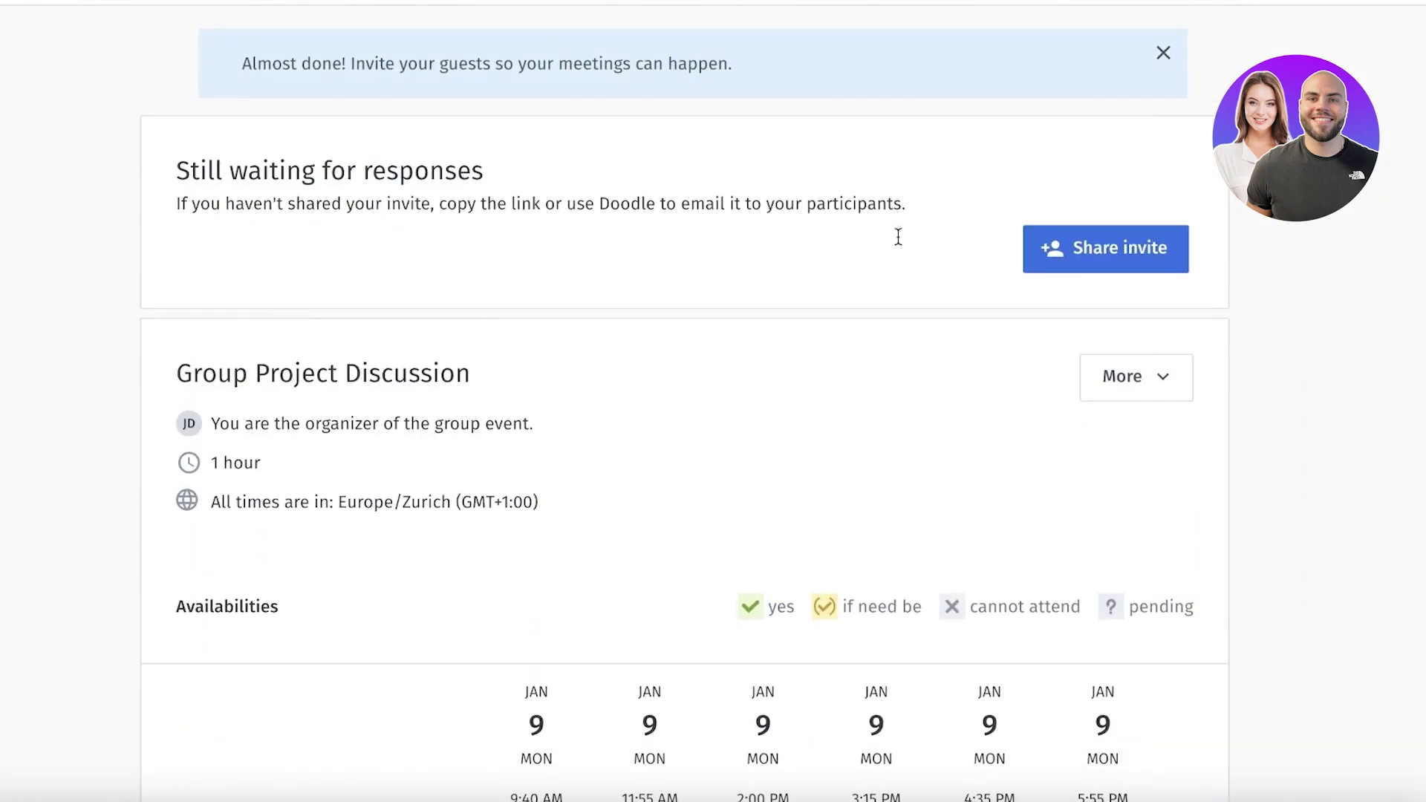
{"action": "scroll", "coordinate": [716, 318], "scroll_direction": "up", "scroll_amount": 3}
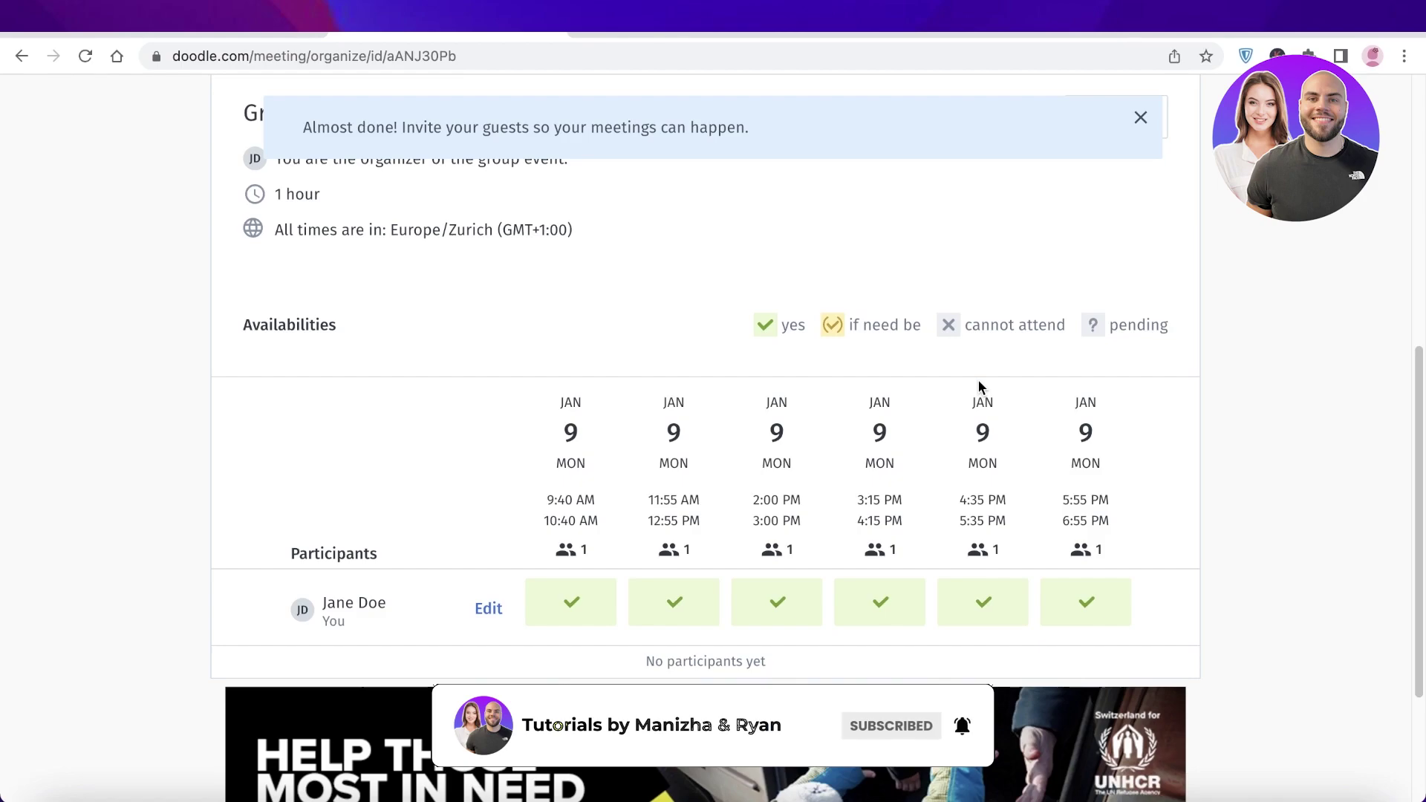
{"action": "scroll", "coordinate": [978, 380], "scroll_direction": "up", "scroll_amount": 10}
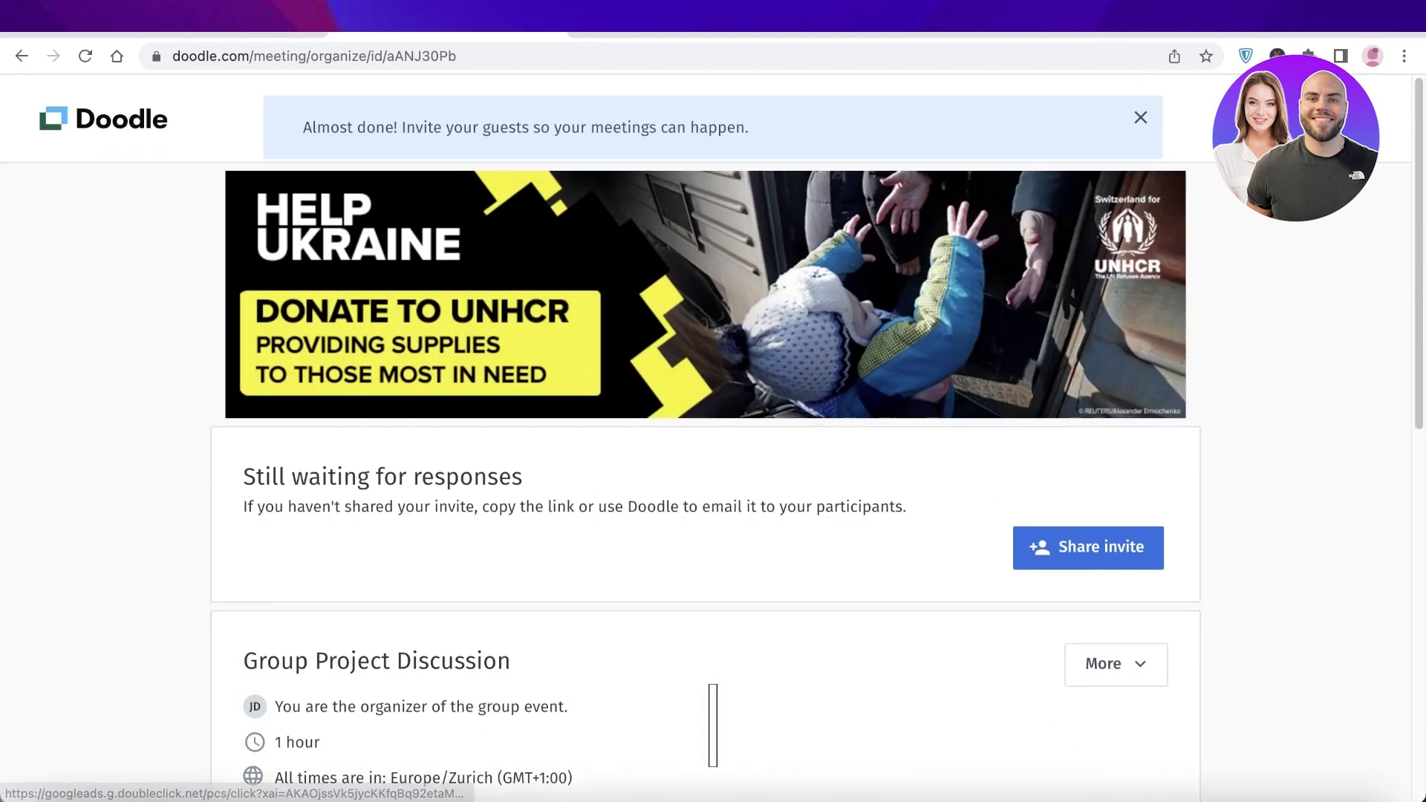